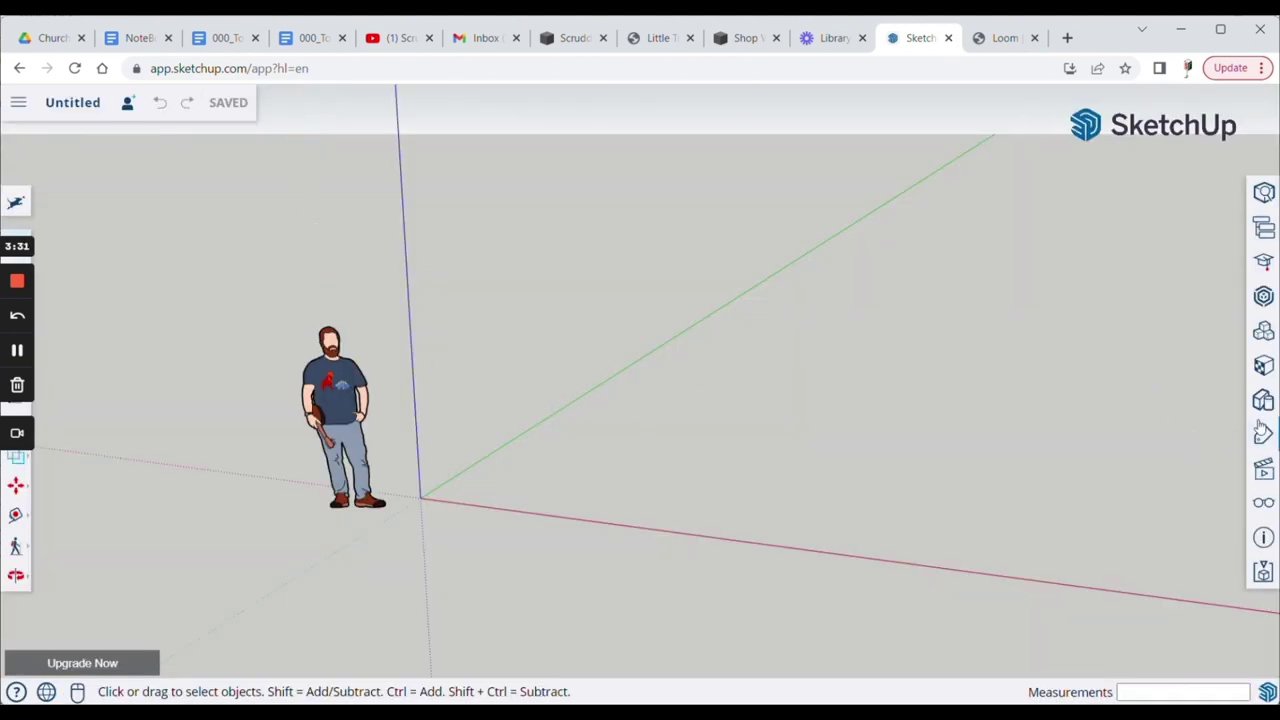
Show the model in Front view with parallel projection, close the Scenes panel and zoom in
left_click(1262, 468)
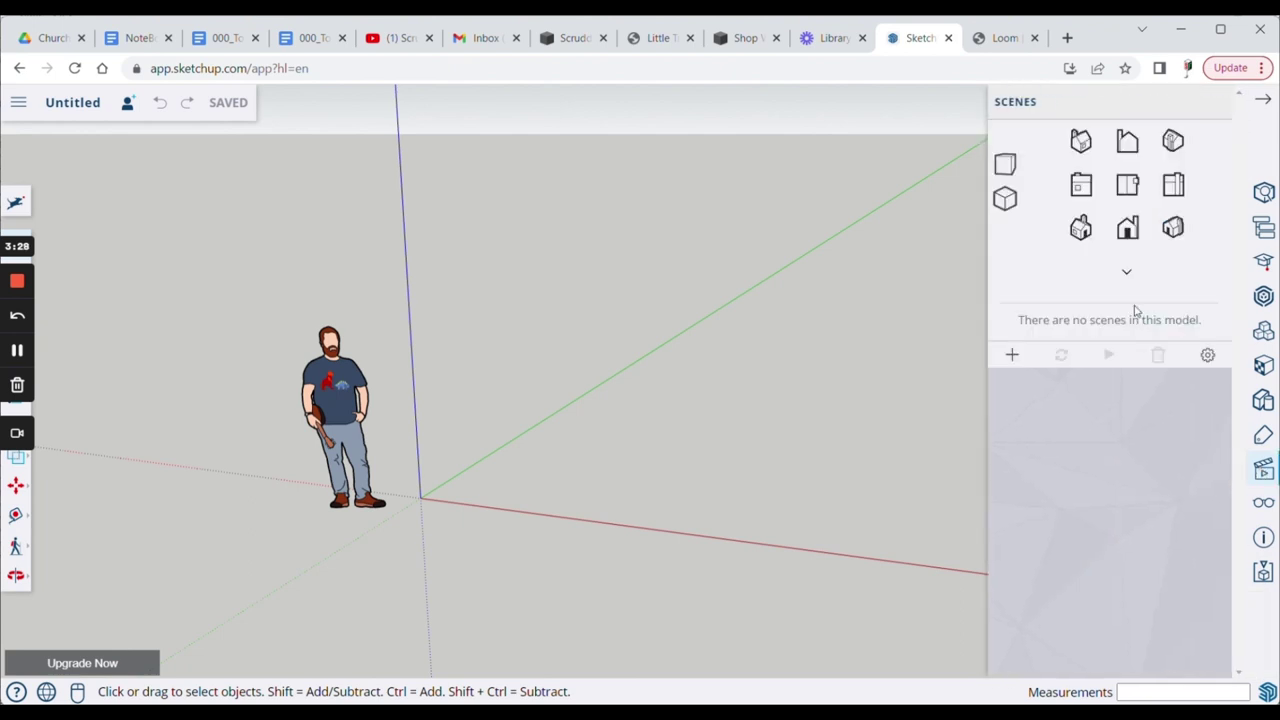
left_click(1127, 232)
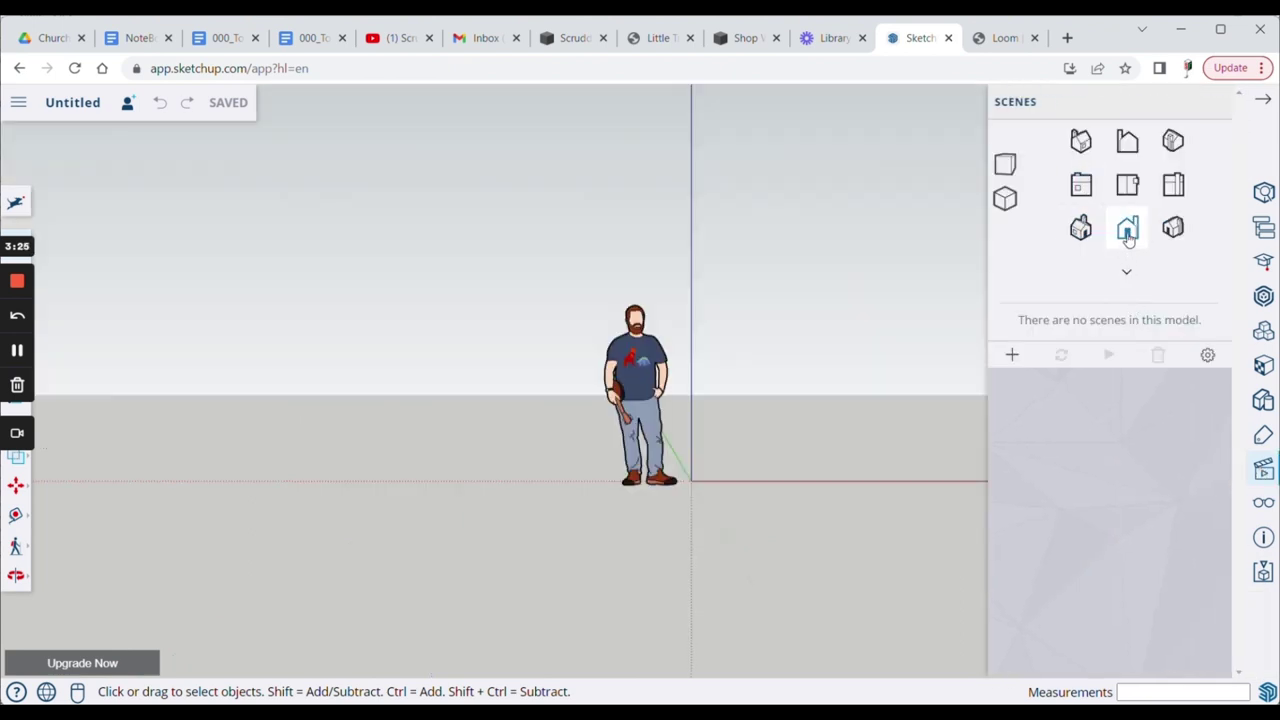
left_click(1004, 199)
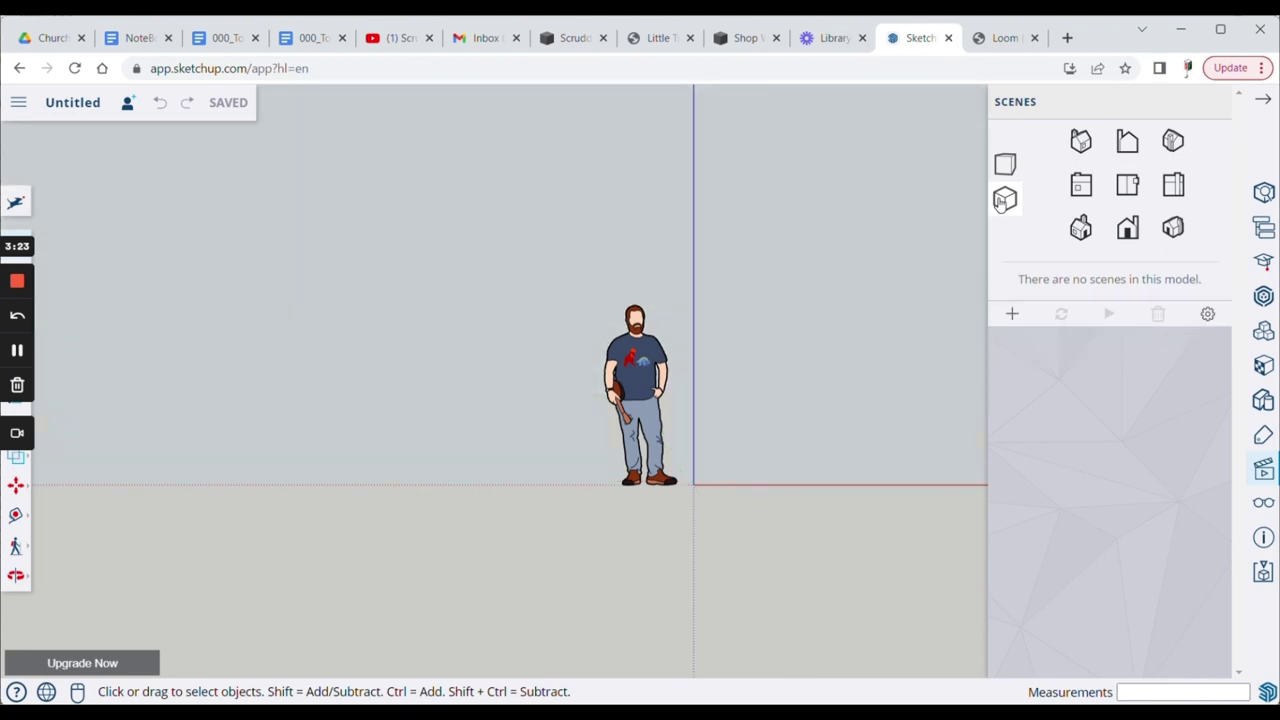
left_click(1262, 102)
scroll(849, 373, "up", 2)
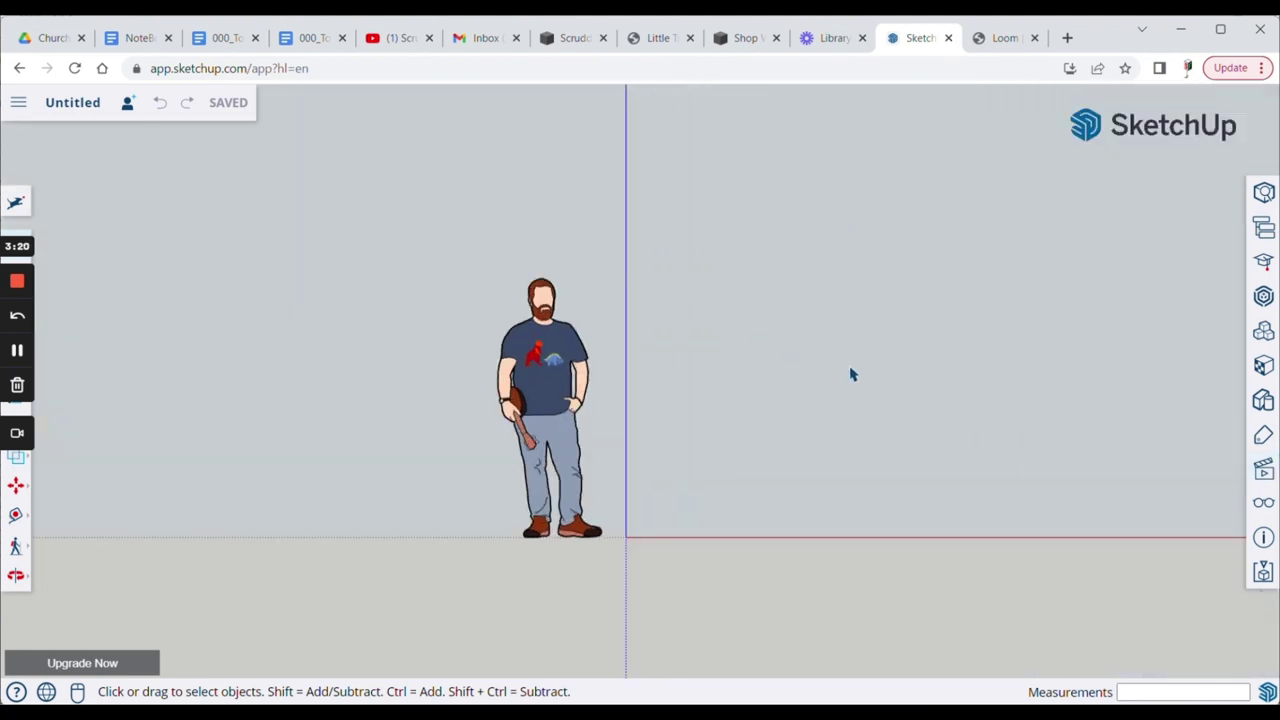
scroll(850, 374, "up", 2)
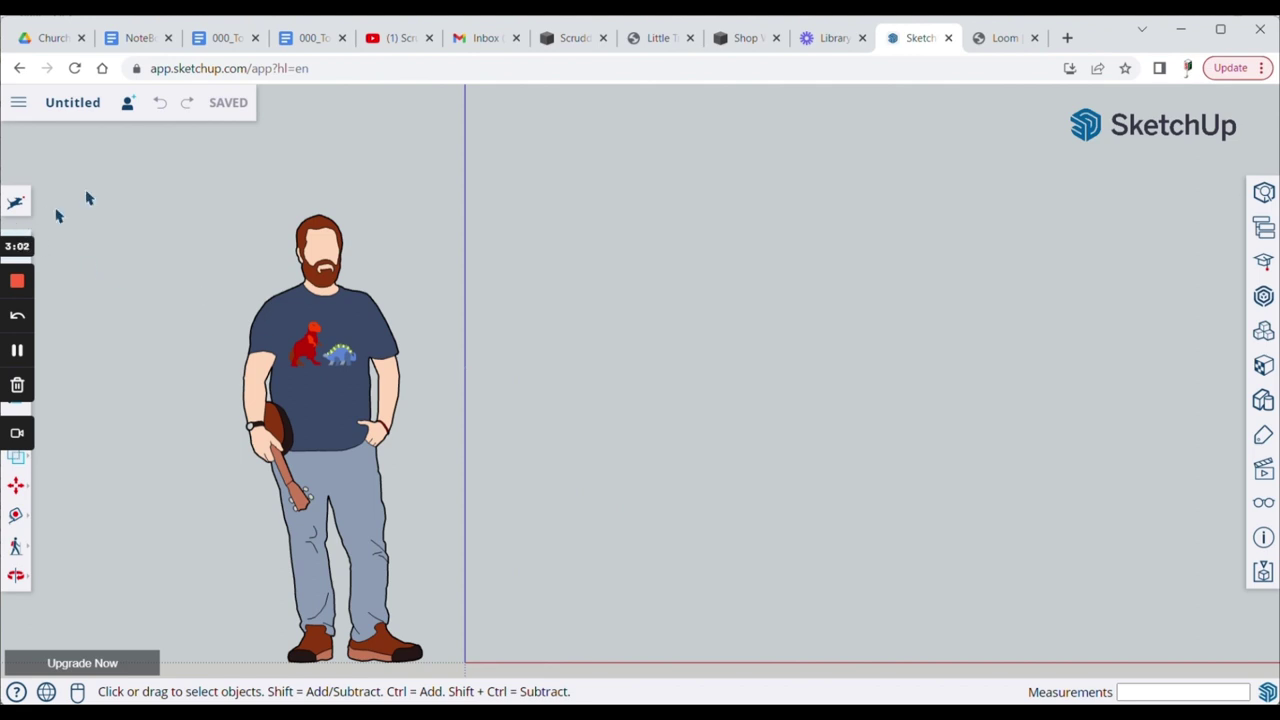
Draw a 12-inch vertical line with the Line tool (L)
key("l")
left_click(795, 358)
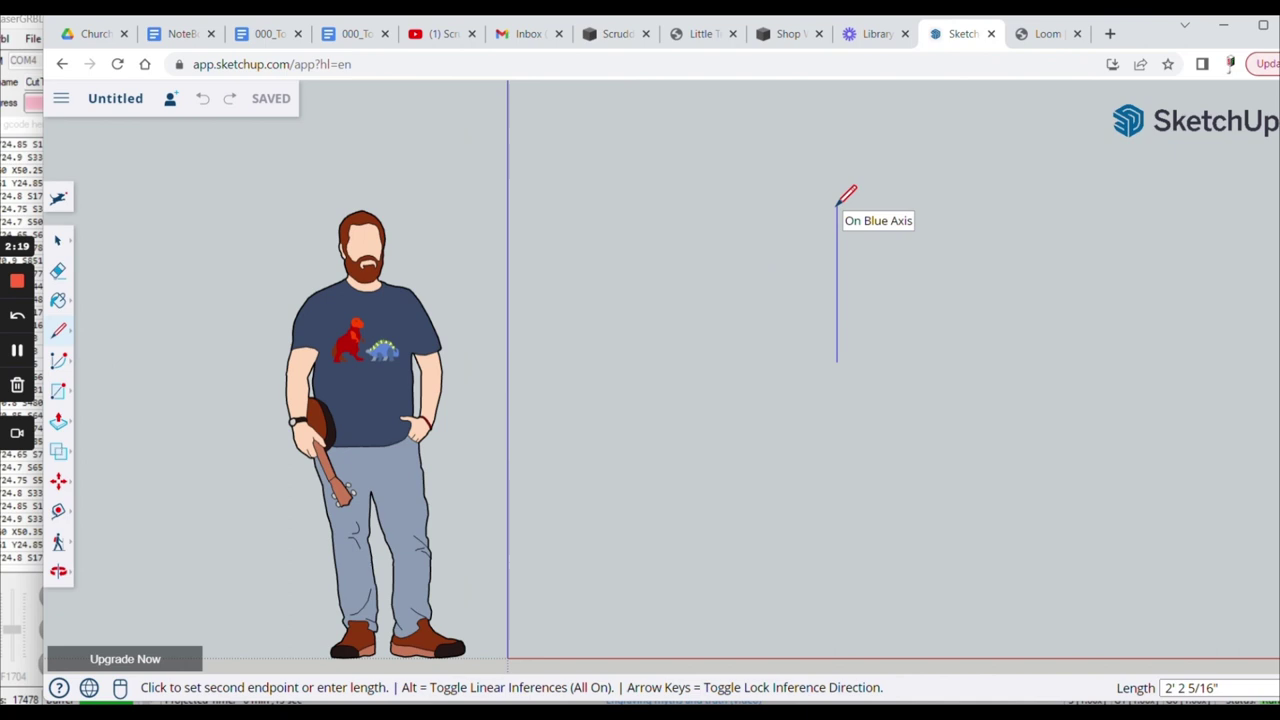
type("12")
key("Return")
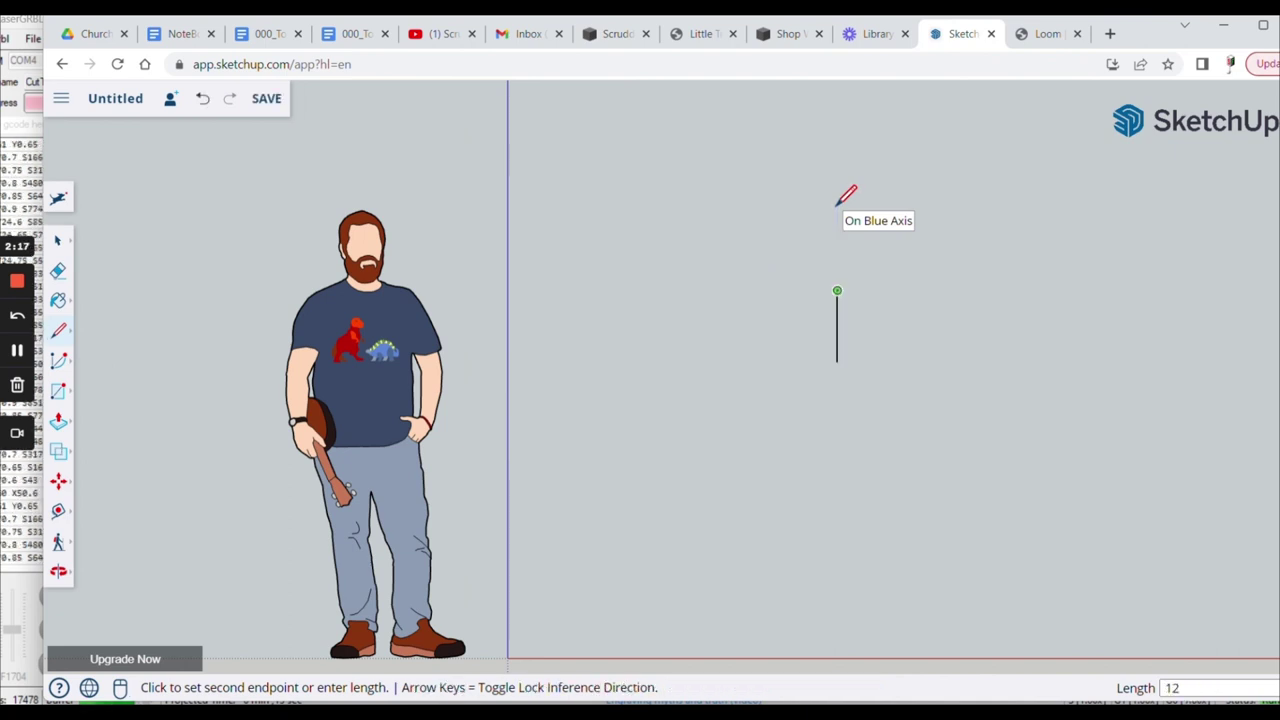
scroll(840, 310, "down", 2)
scroll(843, 314, "up", 3)
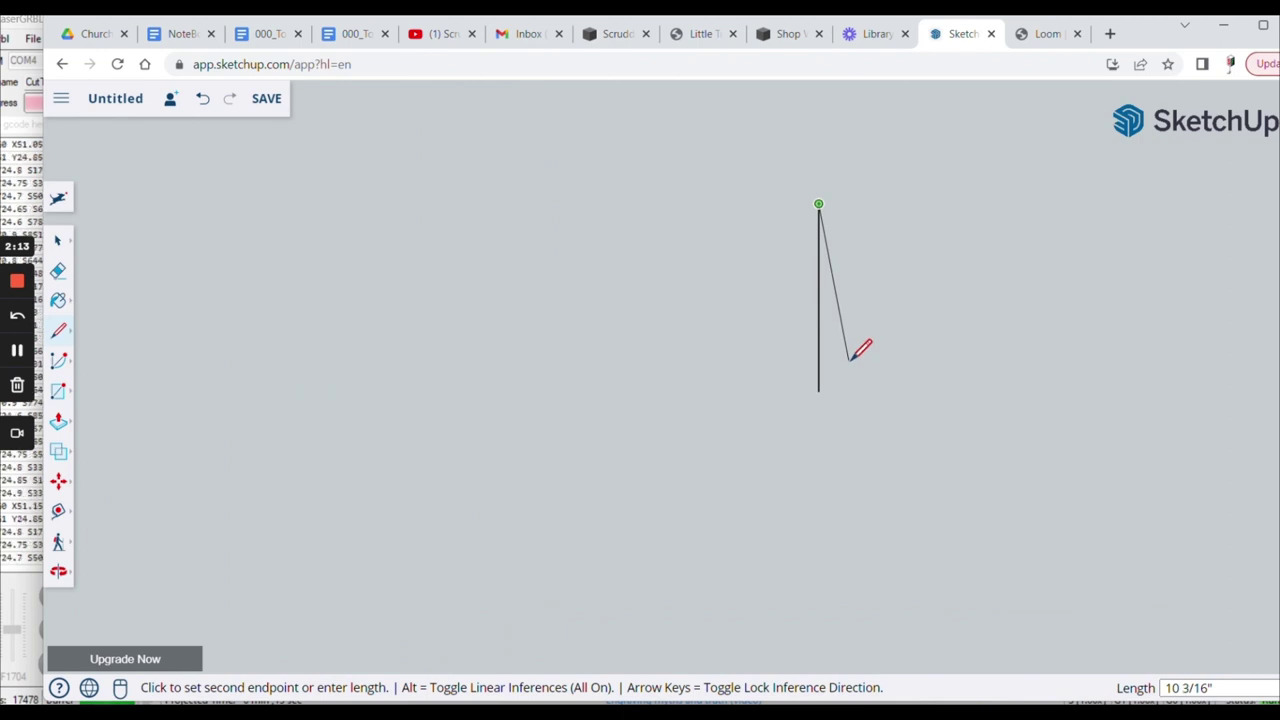
key("Escape")
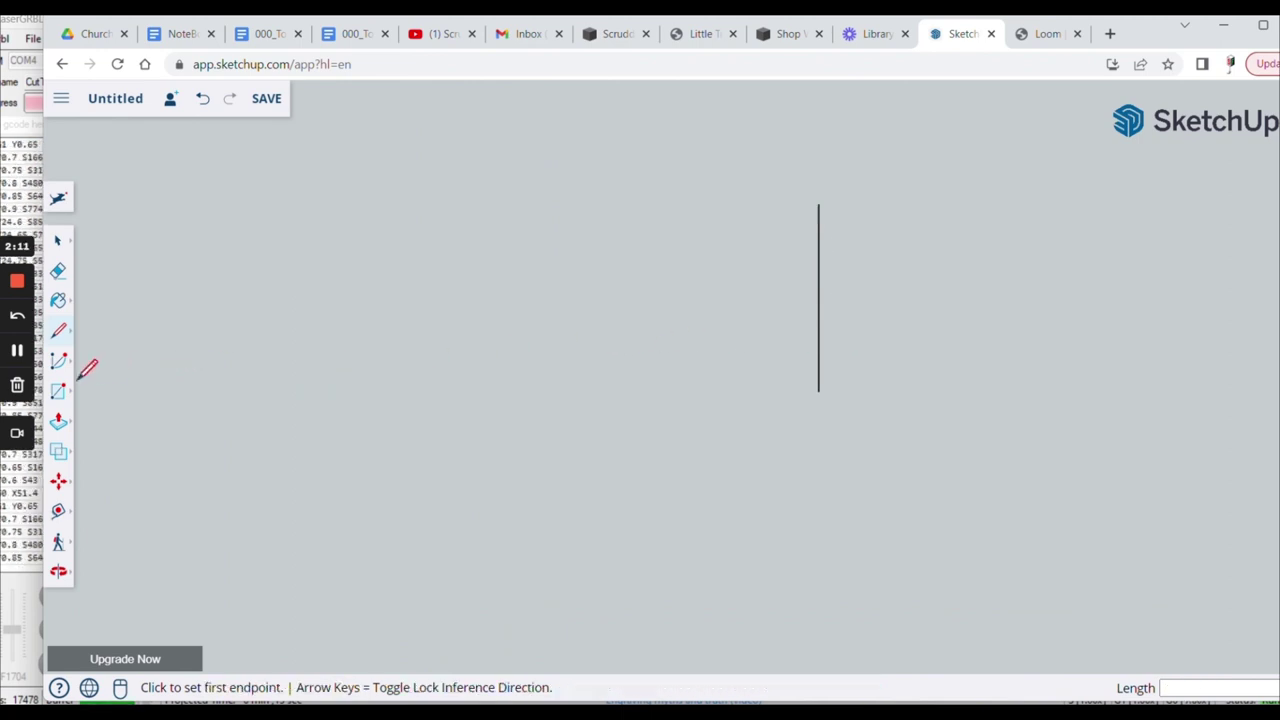
Sweep a 72° arc centred on the line's base and close it into a wedge with a line
key("c")
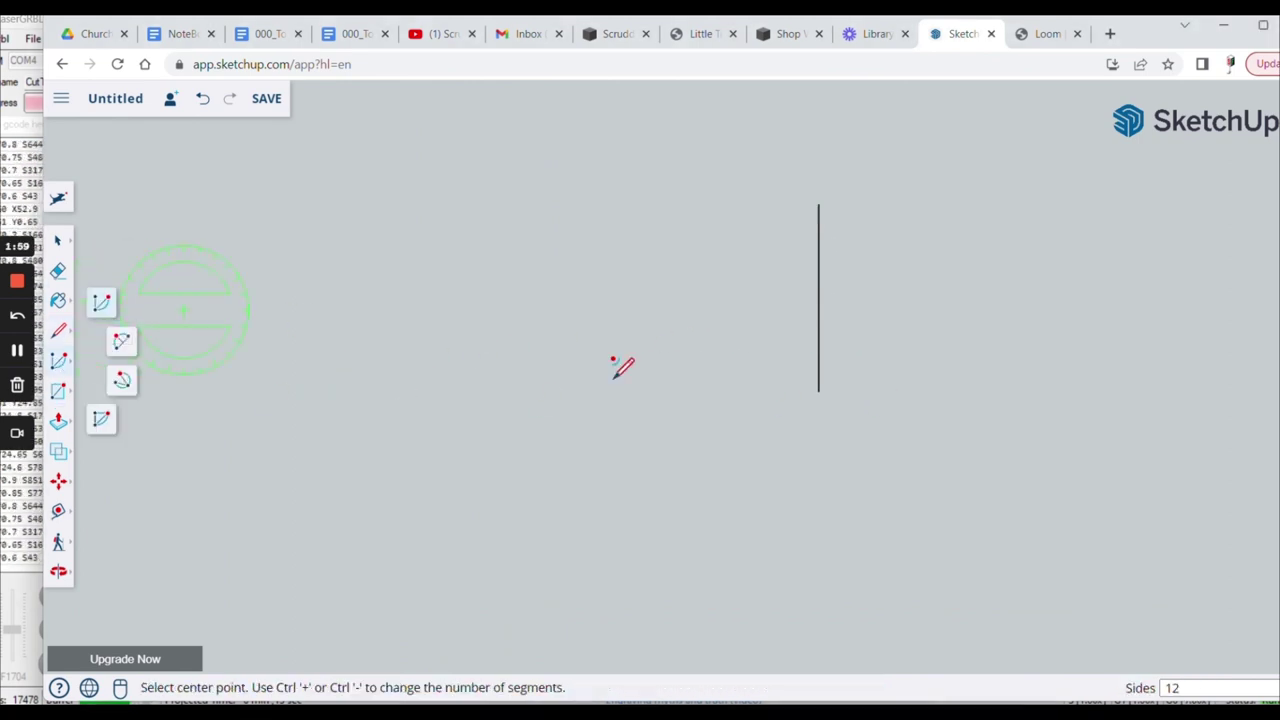
key("a")
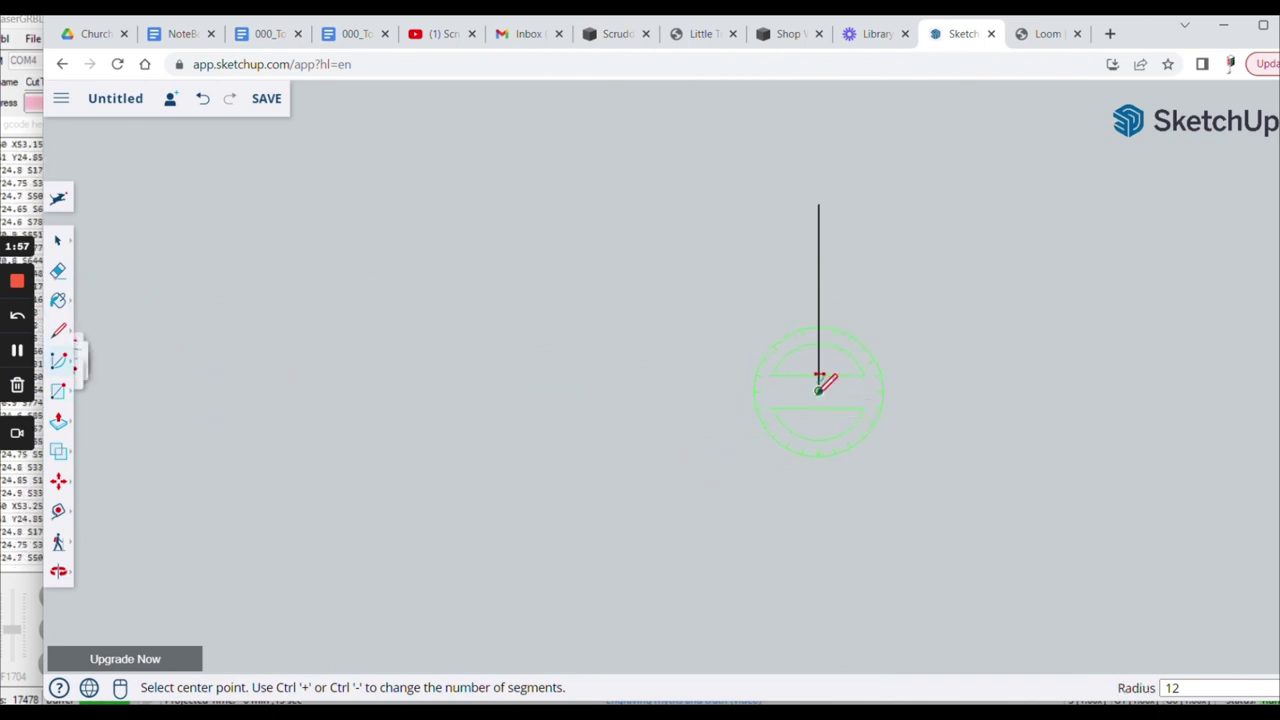
left_click(818, 391)
left_click(818, 204)
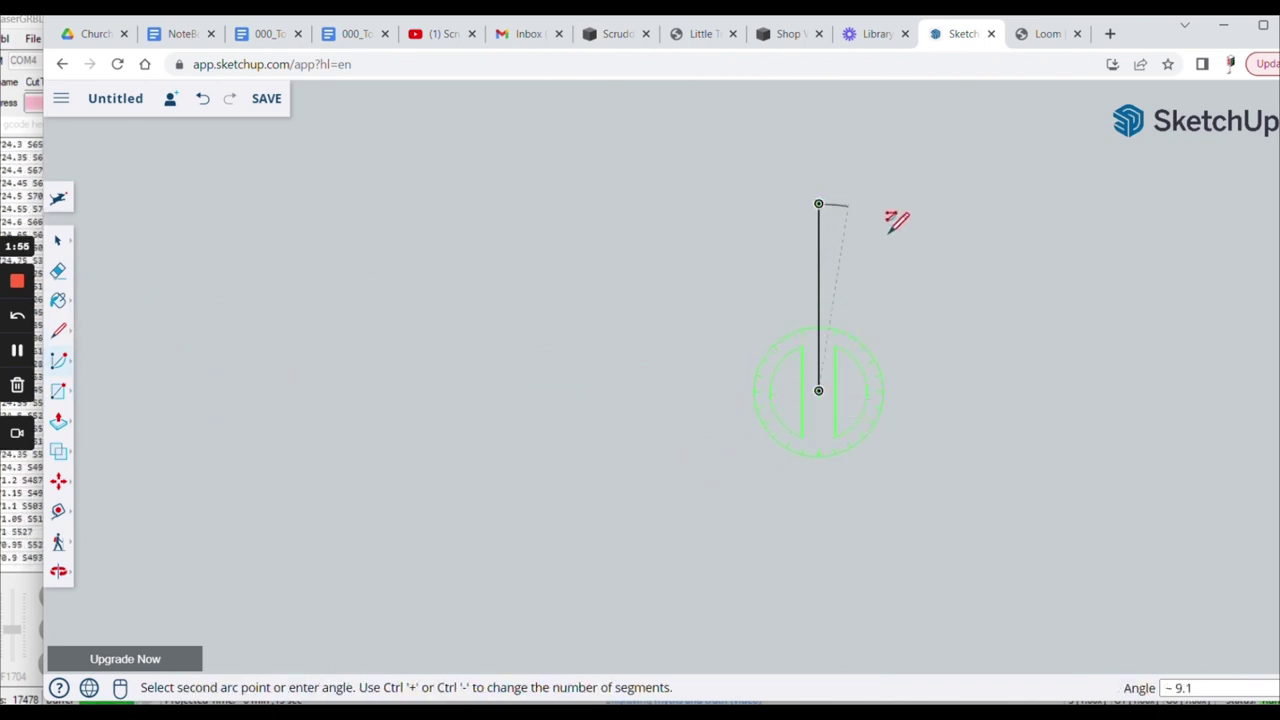
left_click(993, 331)
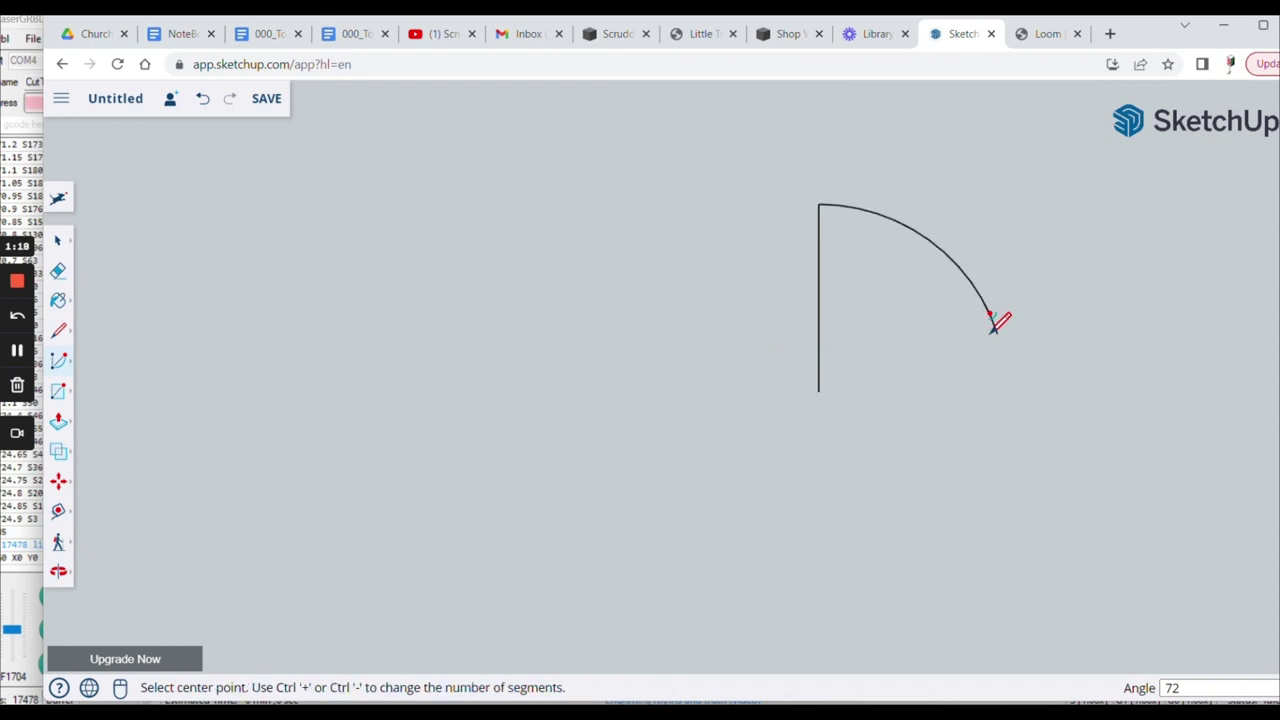
left_click(58, 330)
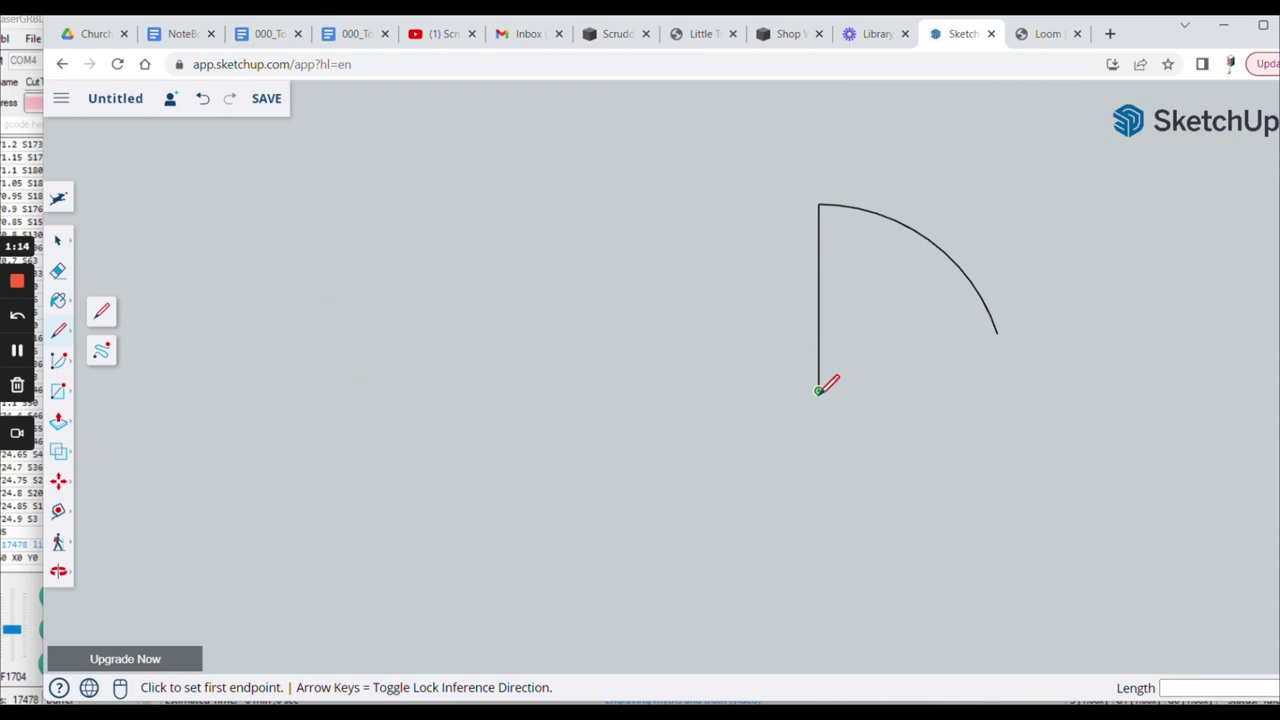
left_click(818, 390)
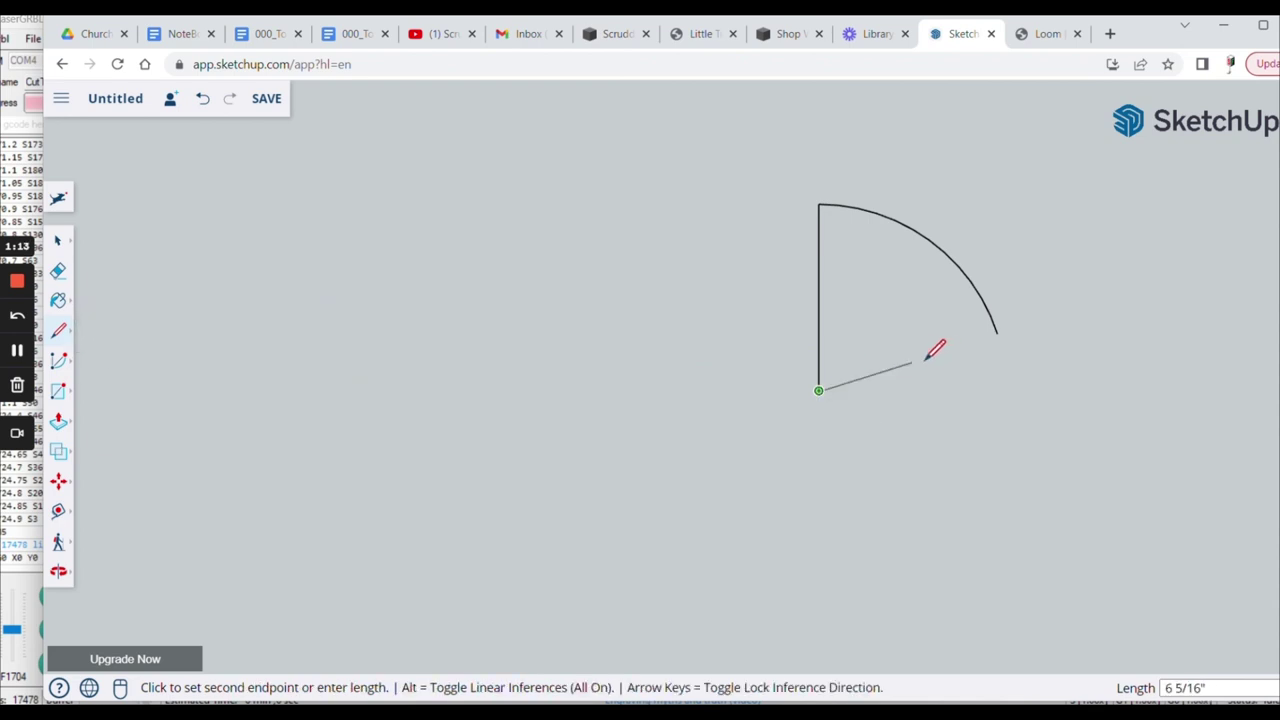
left_click(996, 332)
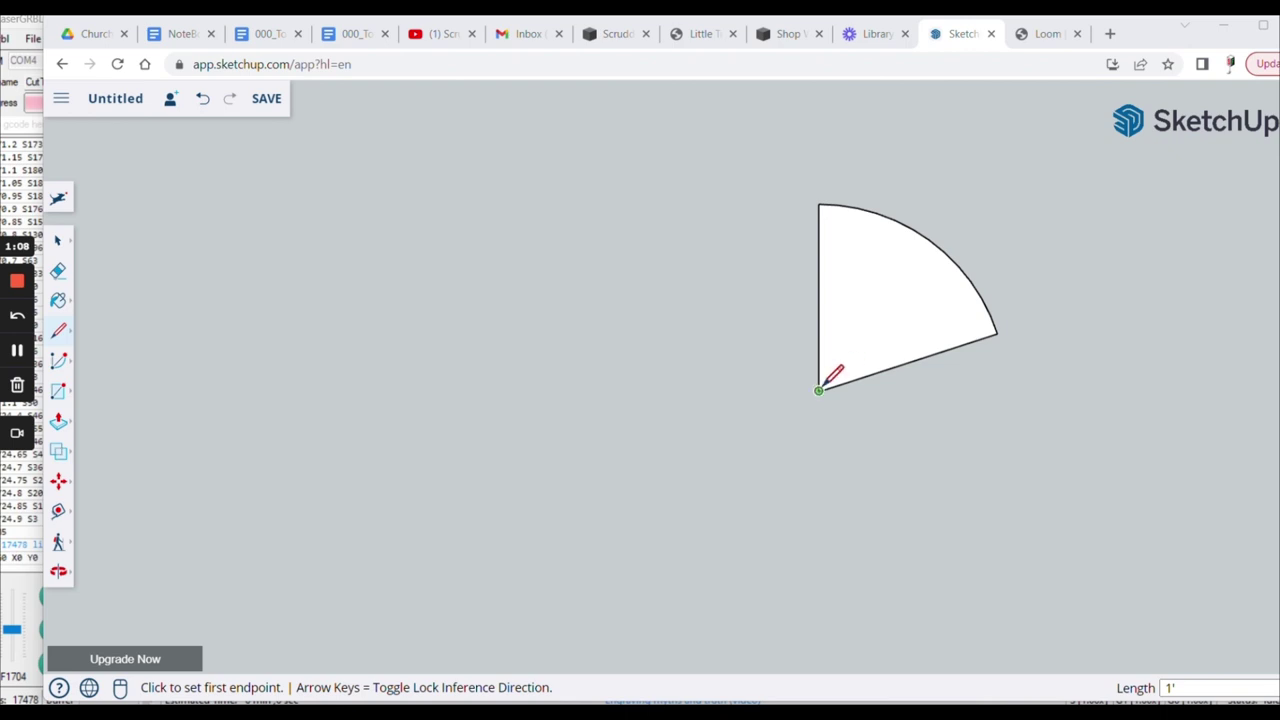
Draw a second arc around the same centre, sweeping downward from the wedge's right corner
left_click(819, 390)
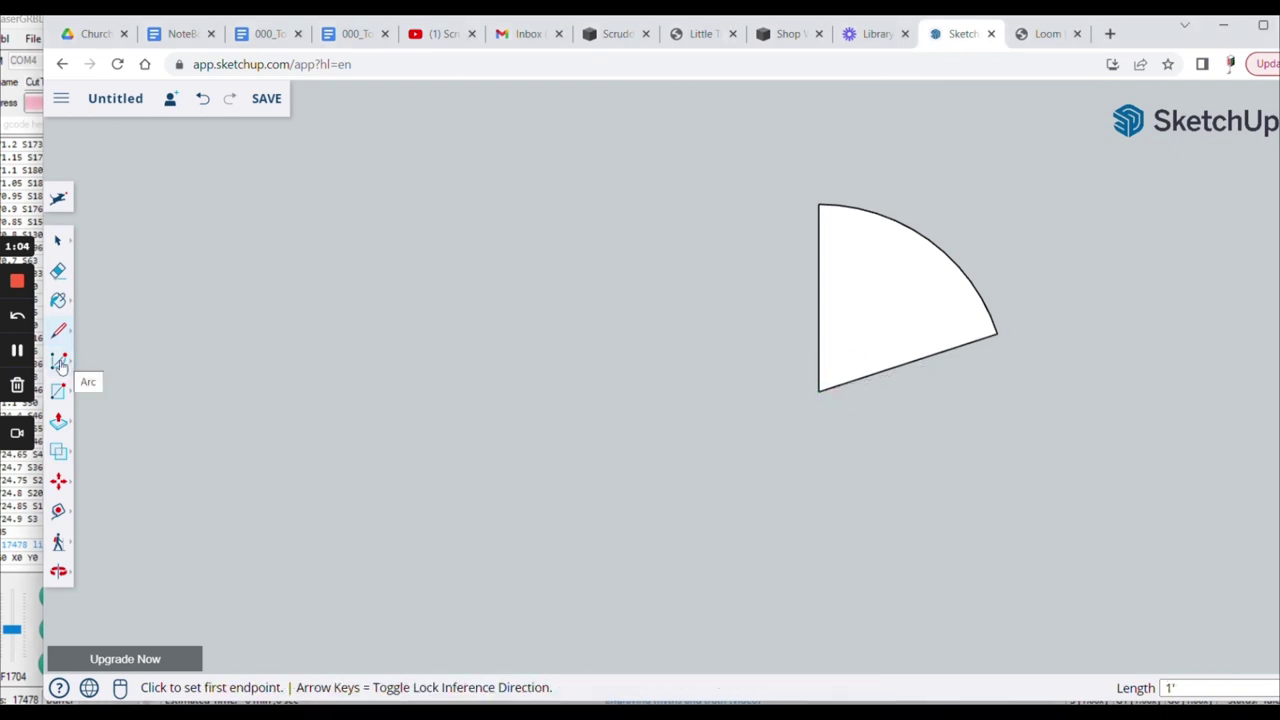
left_click(60, 364)
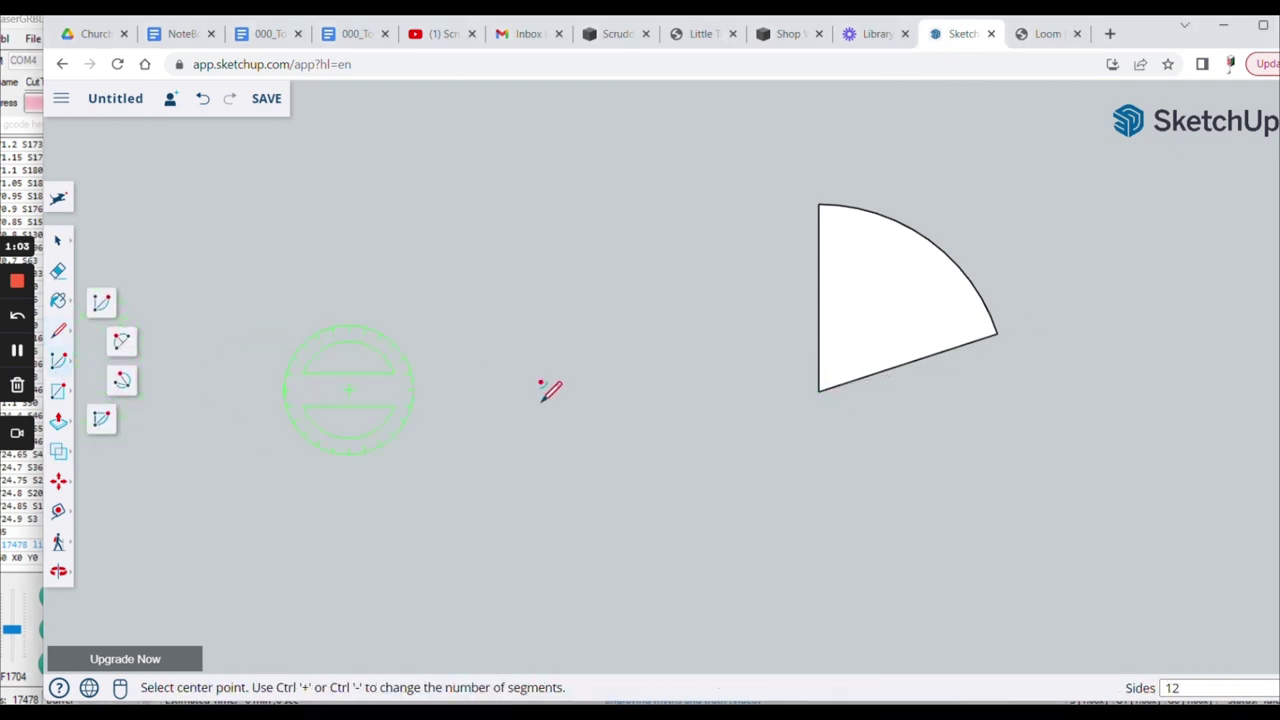
left_click(819, 390)
left_click(997, 332)
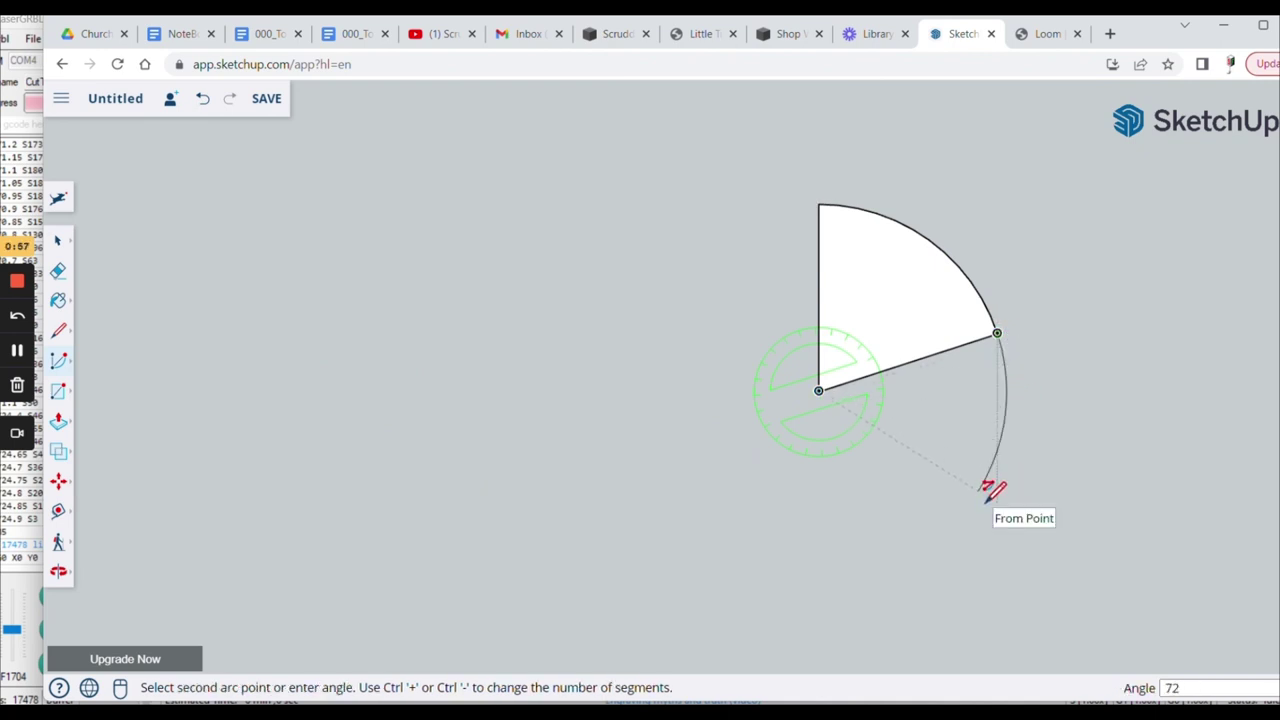
left_click(930, 542)
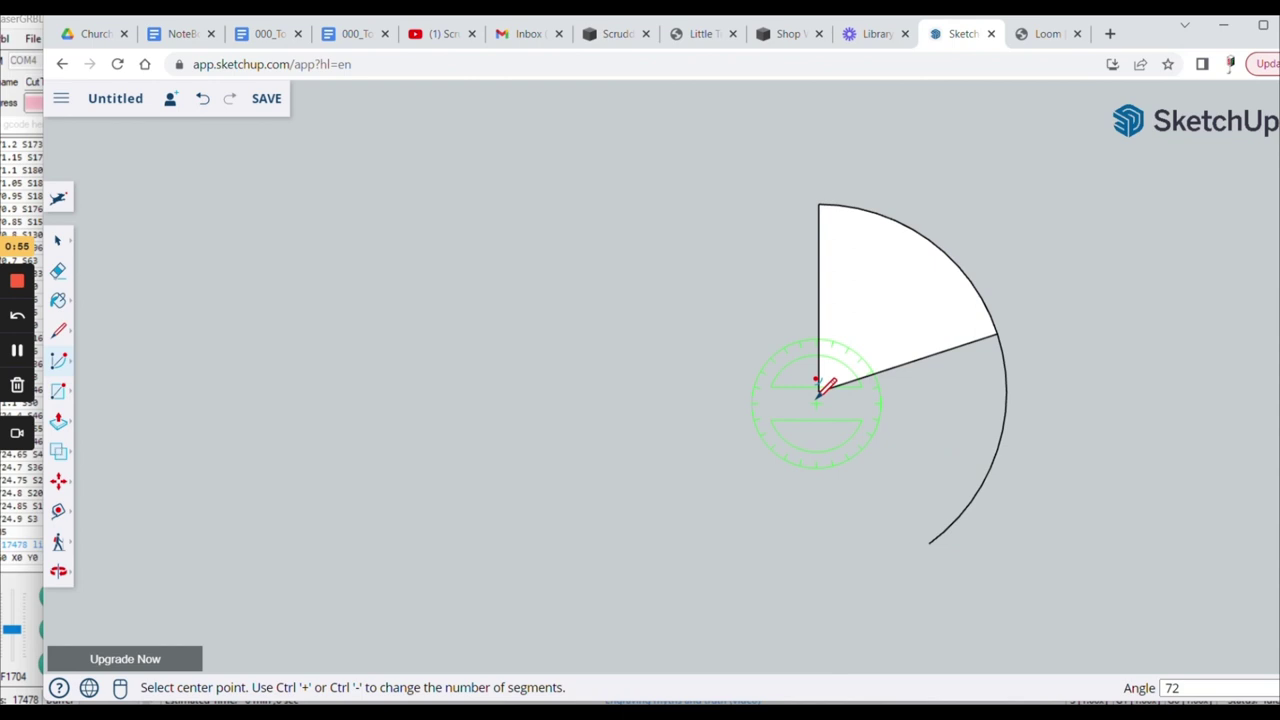
Add a 72° arc from the vertical line's top and close the second and third wedges with radius lines
left_click(833, 356)
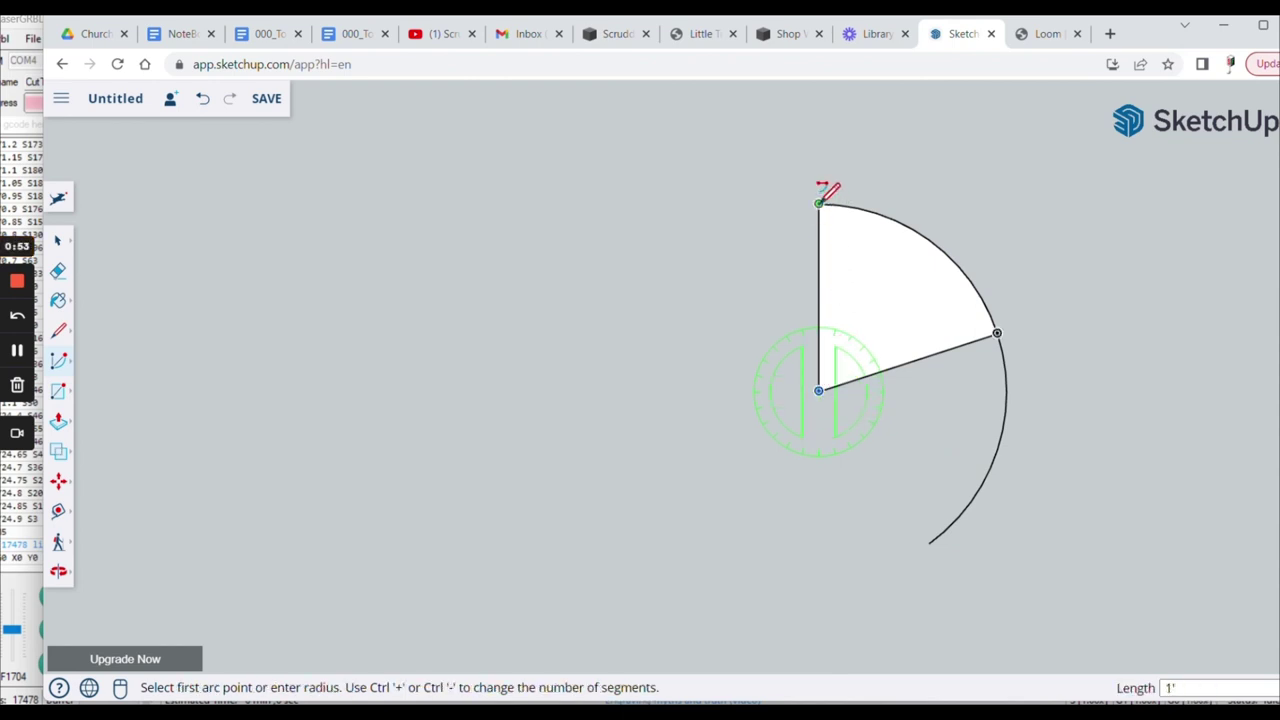
left_click(820, 204)
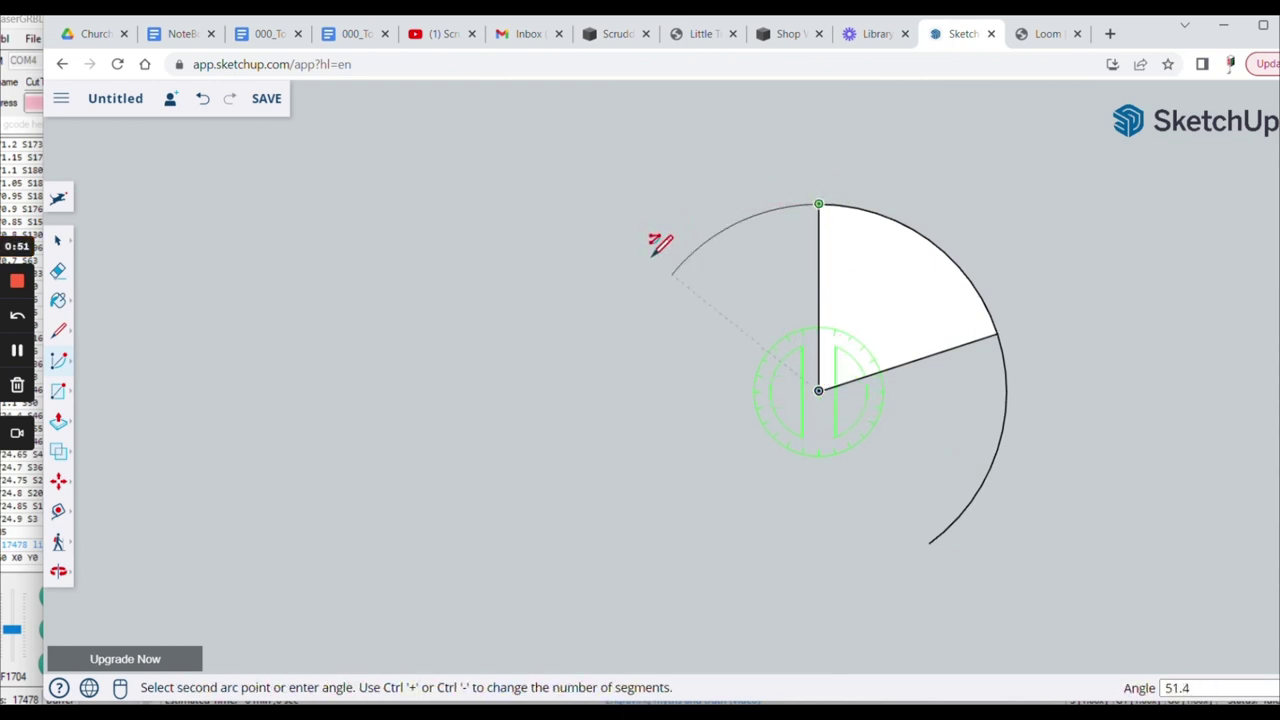
type("72")
key("Return")
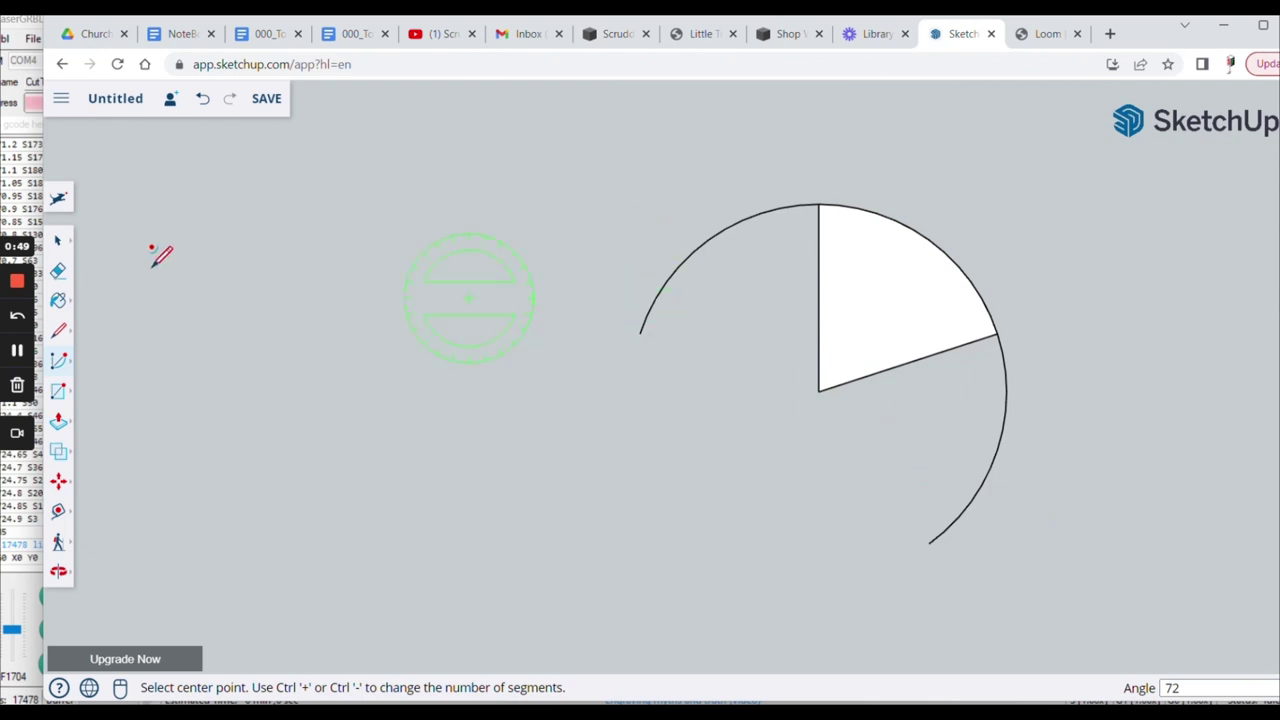
left_click(58, 332)
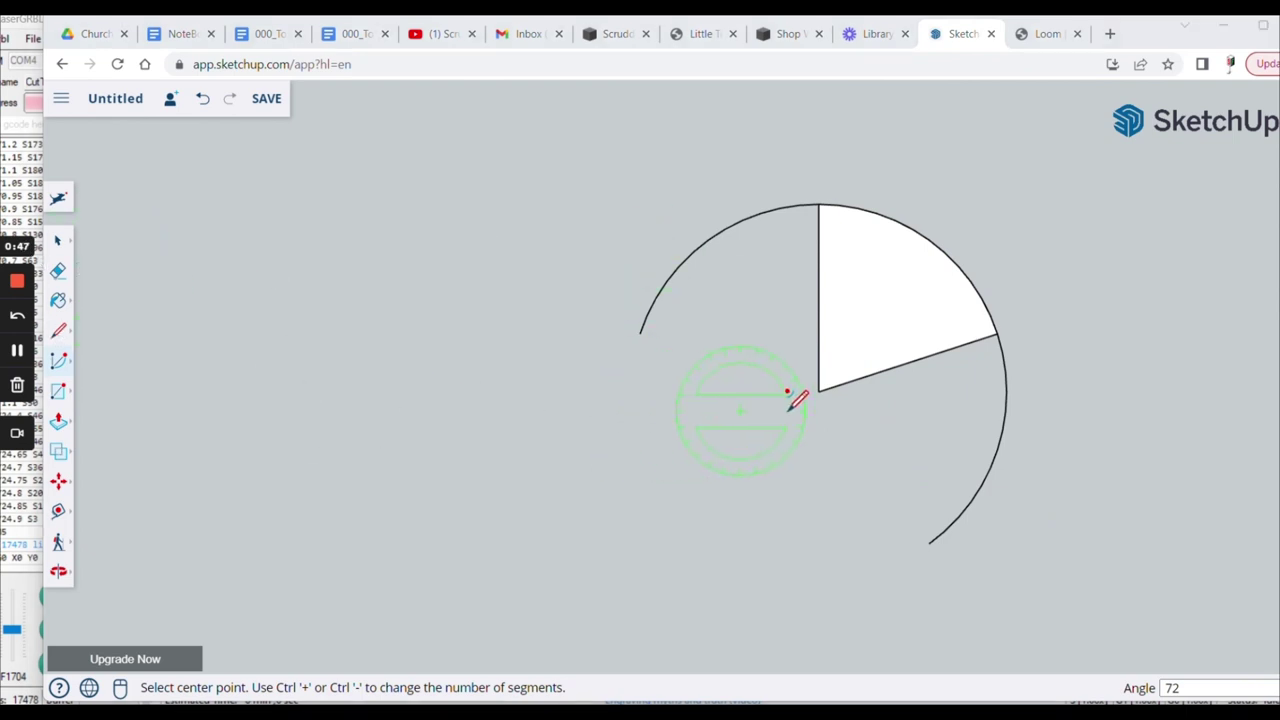
left_click(641, 332)
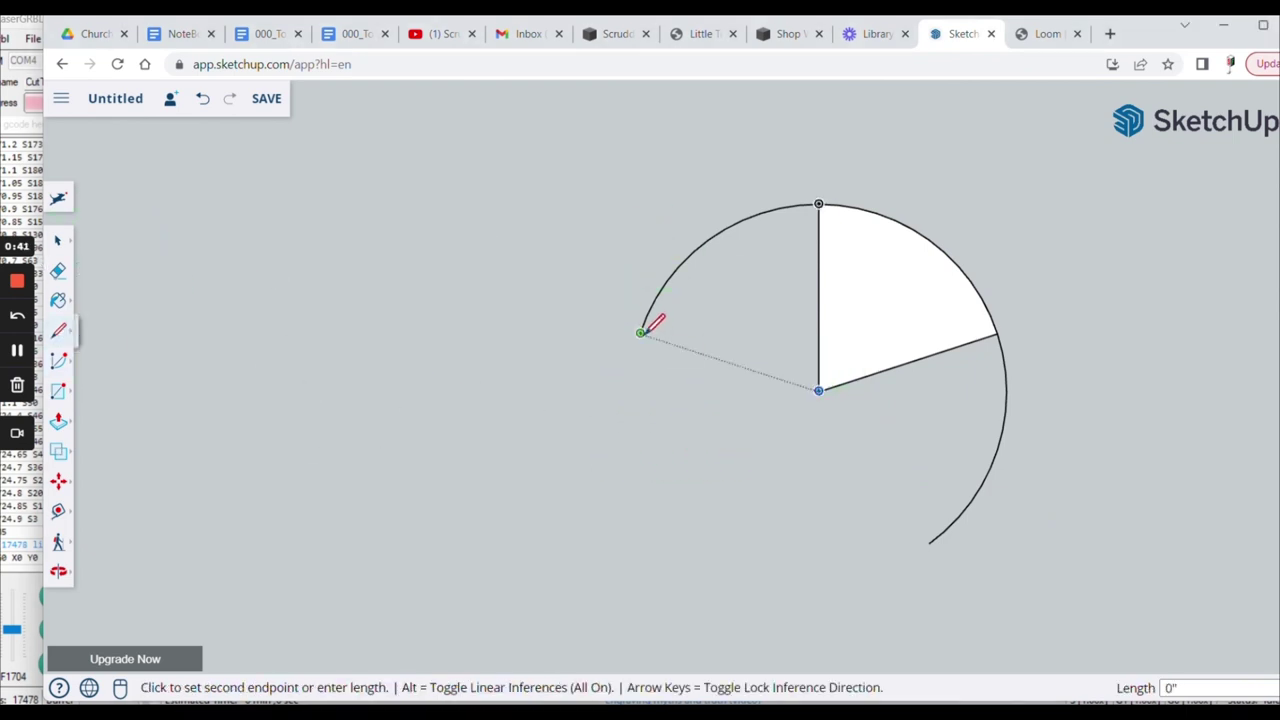
left_click(818, 390)
left_click(820, 392)
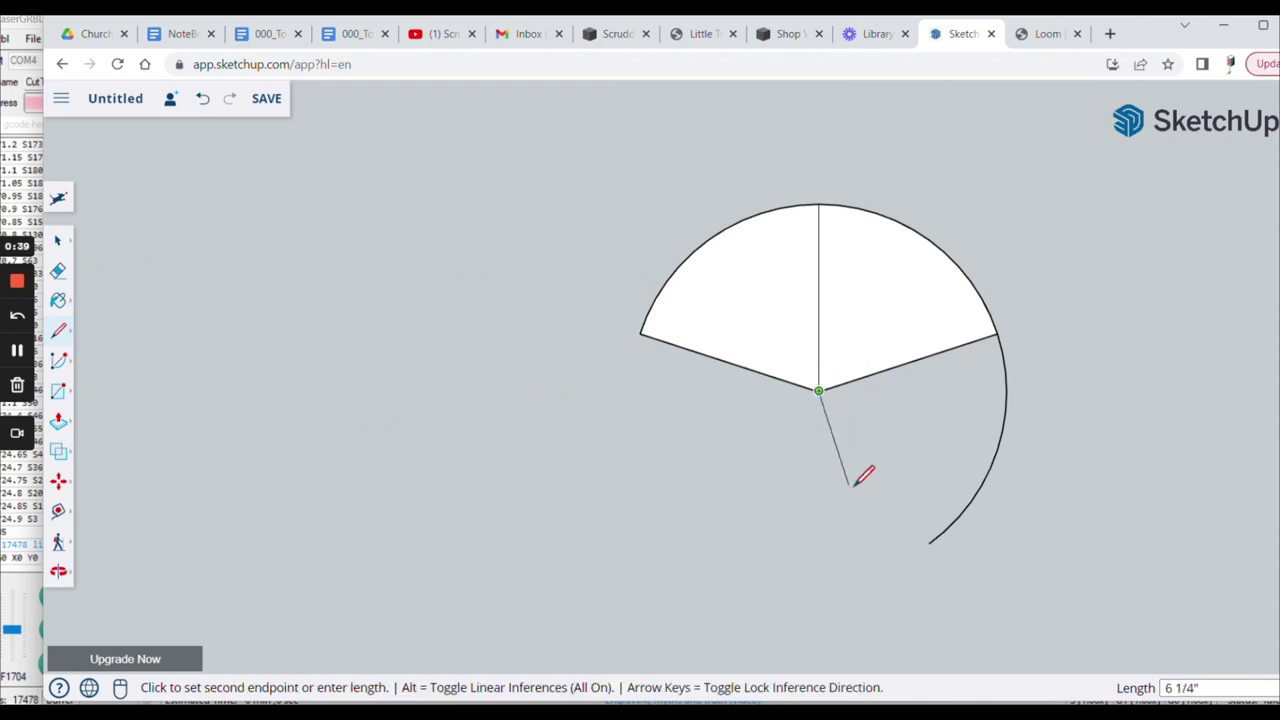
left_click(929, 541)
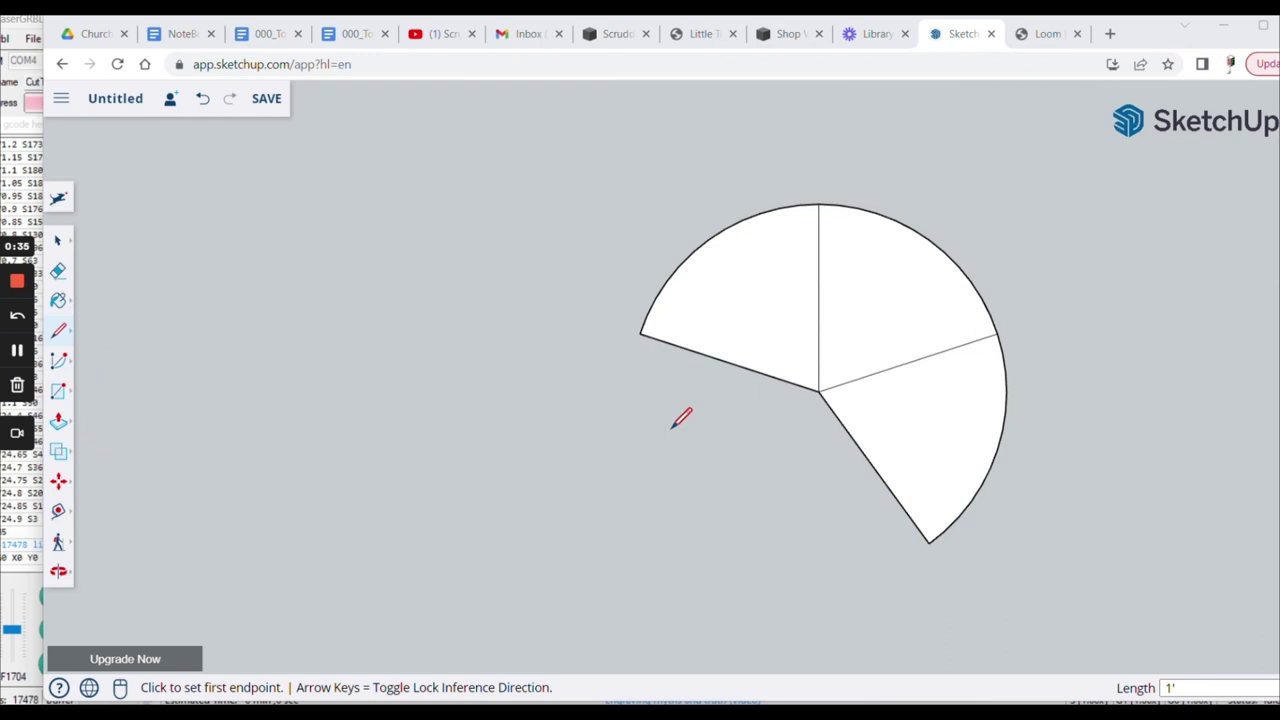
Add the fourth 72° arc below and close it with a radius from the centre
left_click(58, 360)
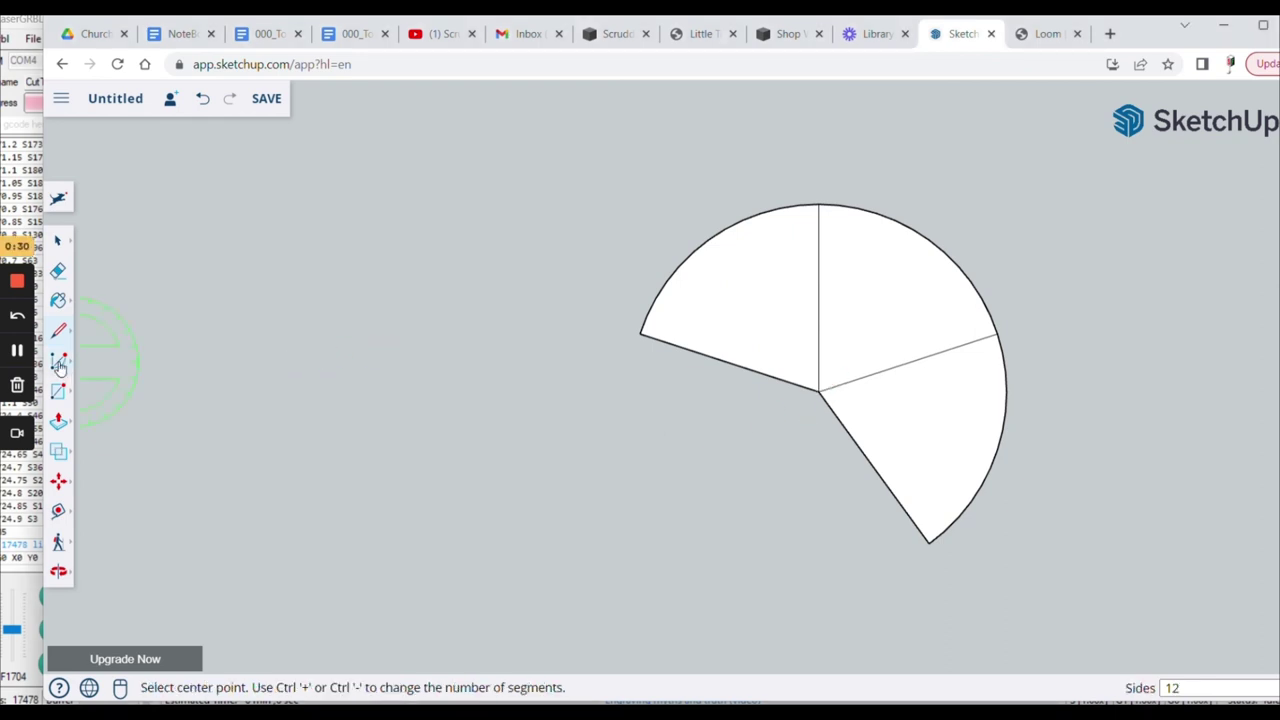
left_click(819, 390)
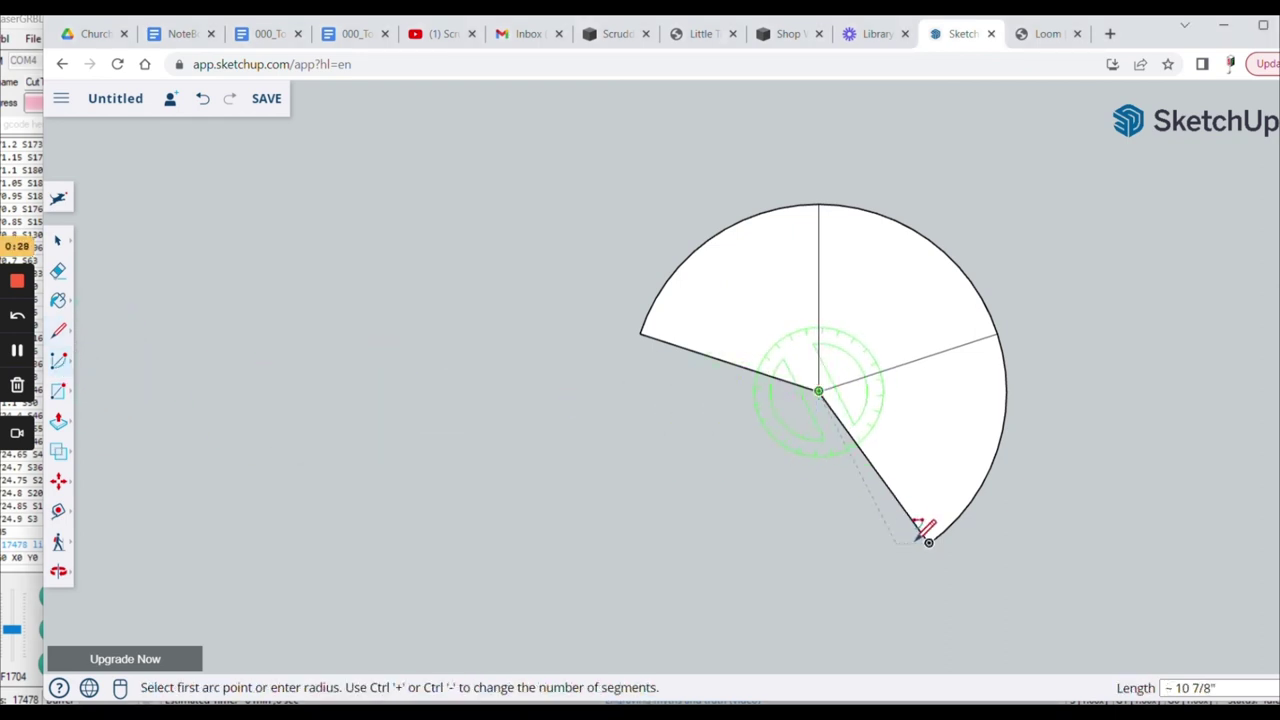
left_click(929, 542)
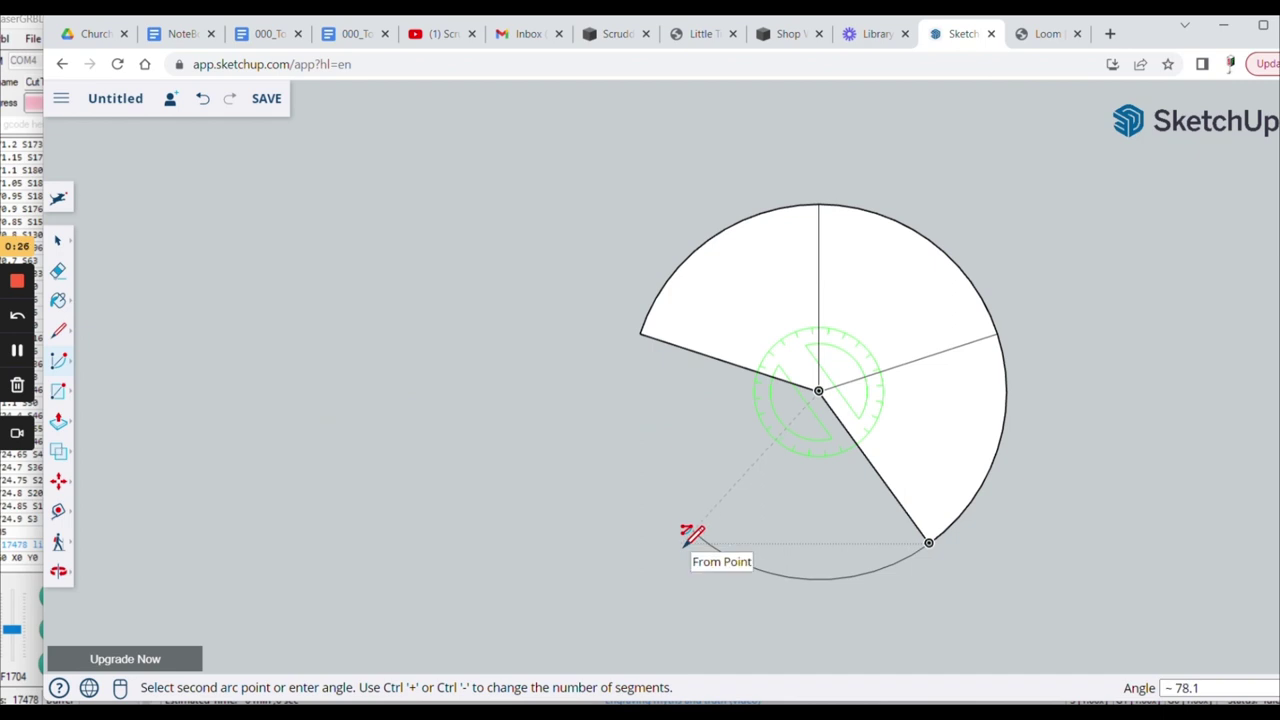
key("Return")
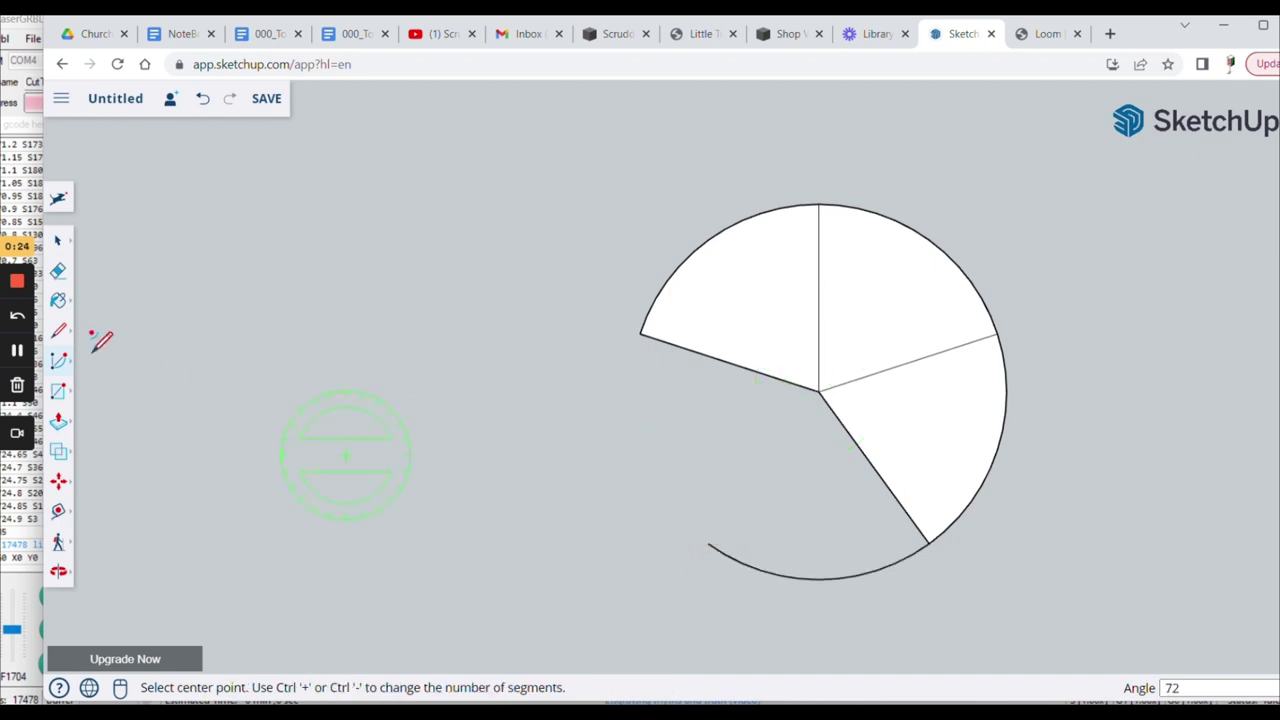
left_click(58, 331)
left_click(819, 390)
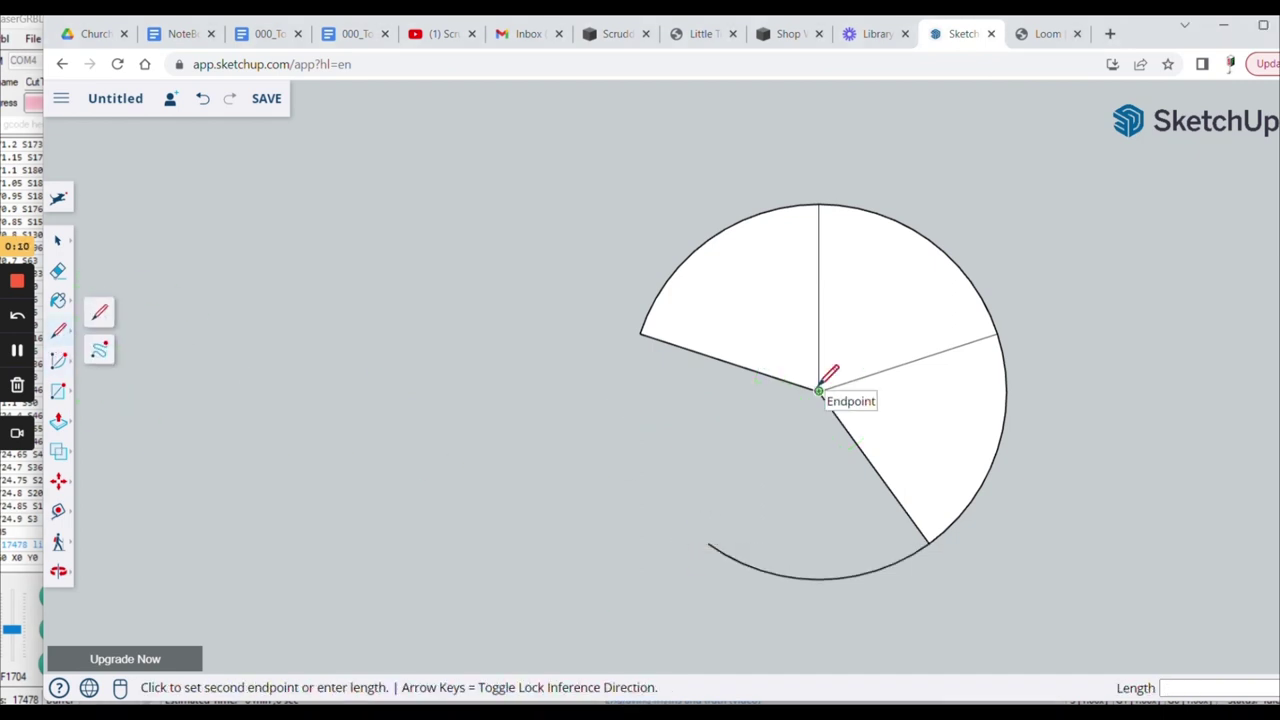
left_click(707, 541)
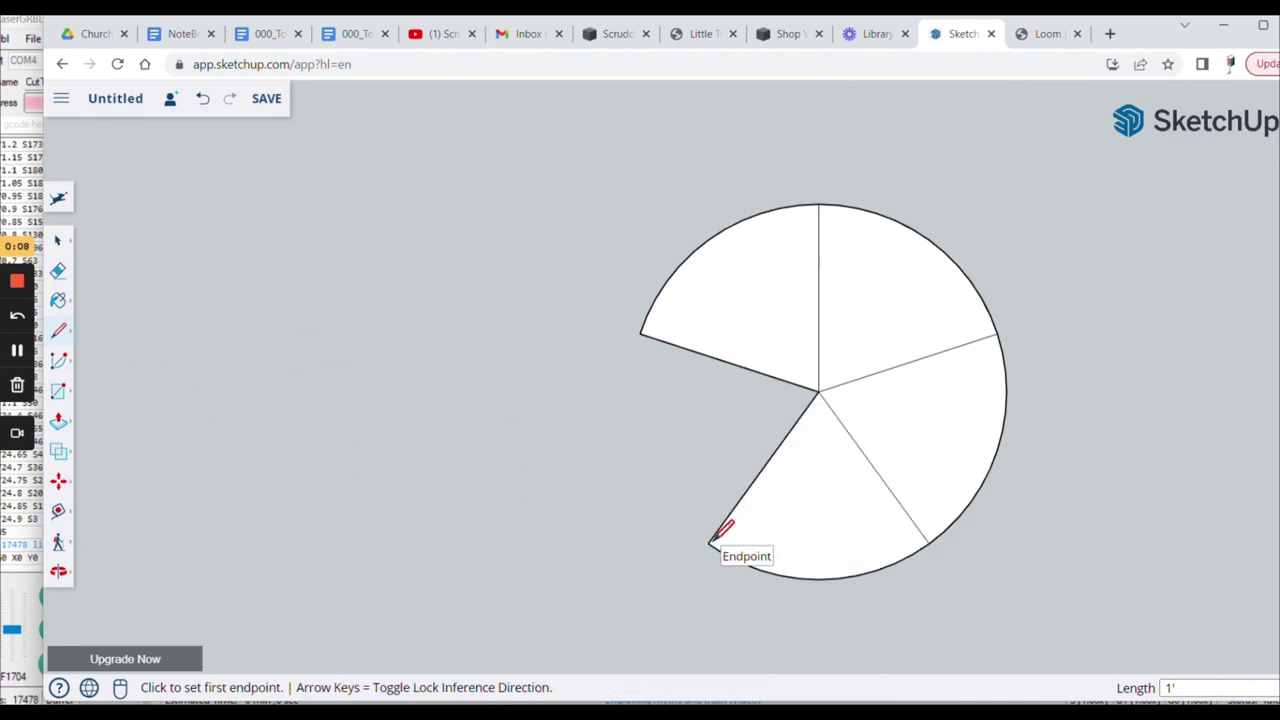
Delete the four arcs and their faces, leaving five spokes
left_click(57, 241)
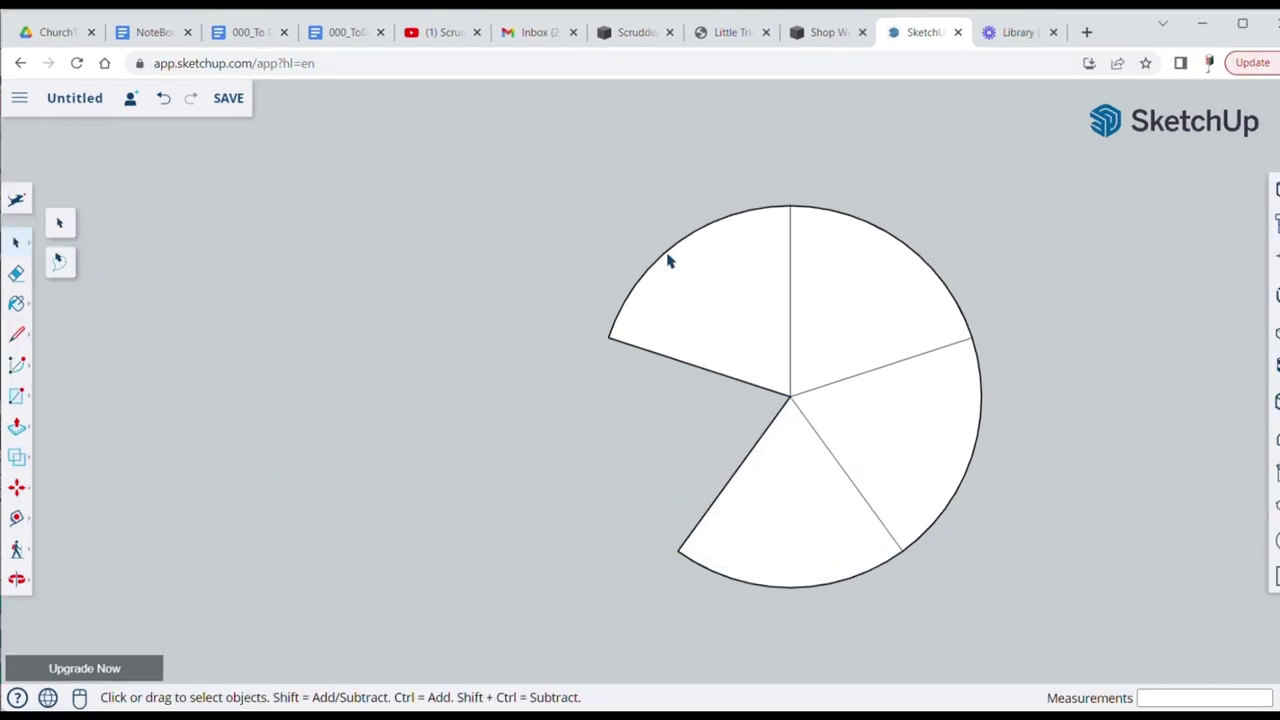
left_click(670, 258)
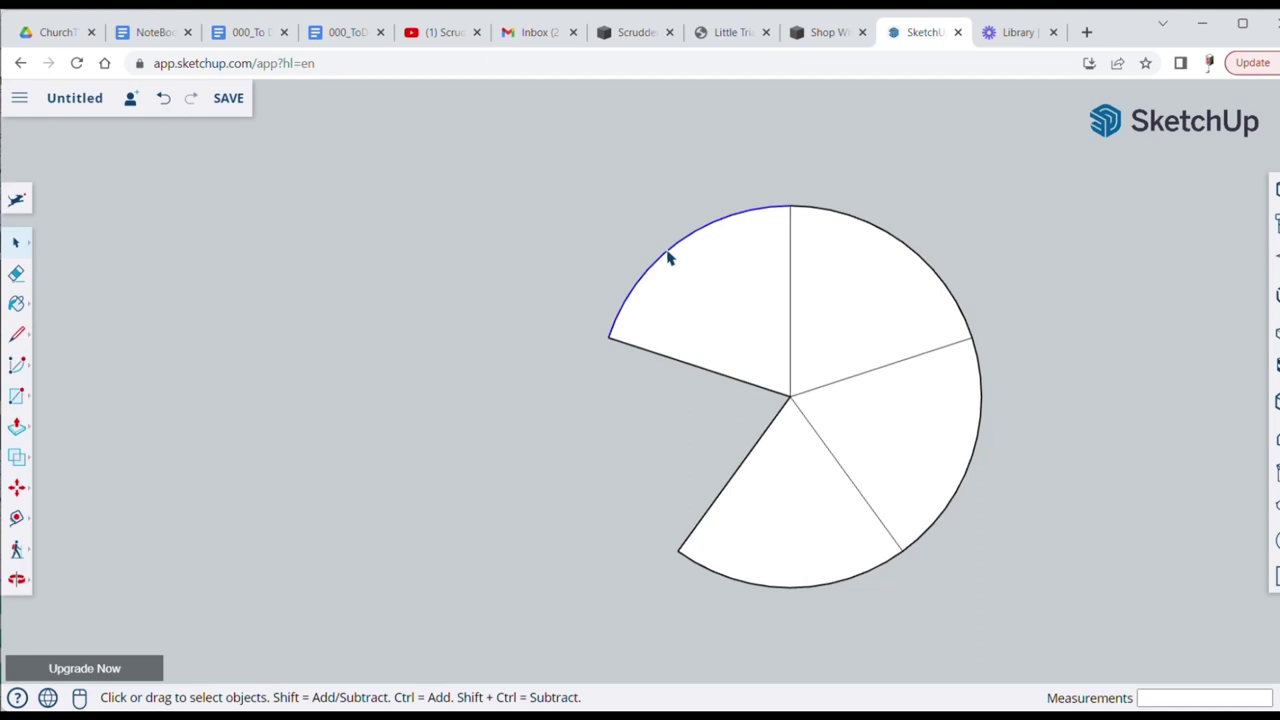
key("Delete")
left_click(852, 216)
key("Delete")
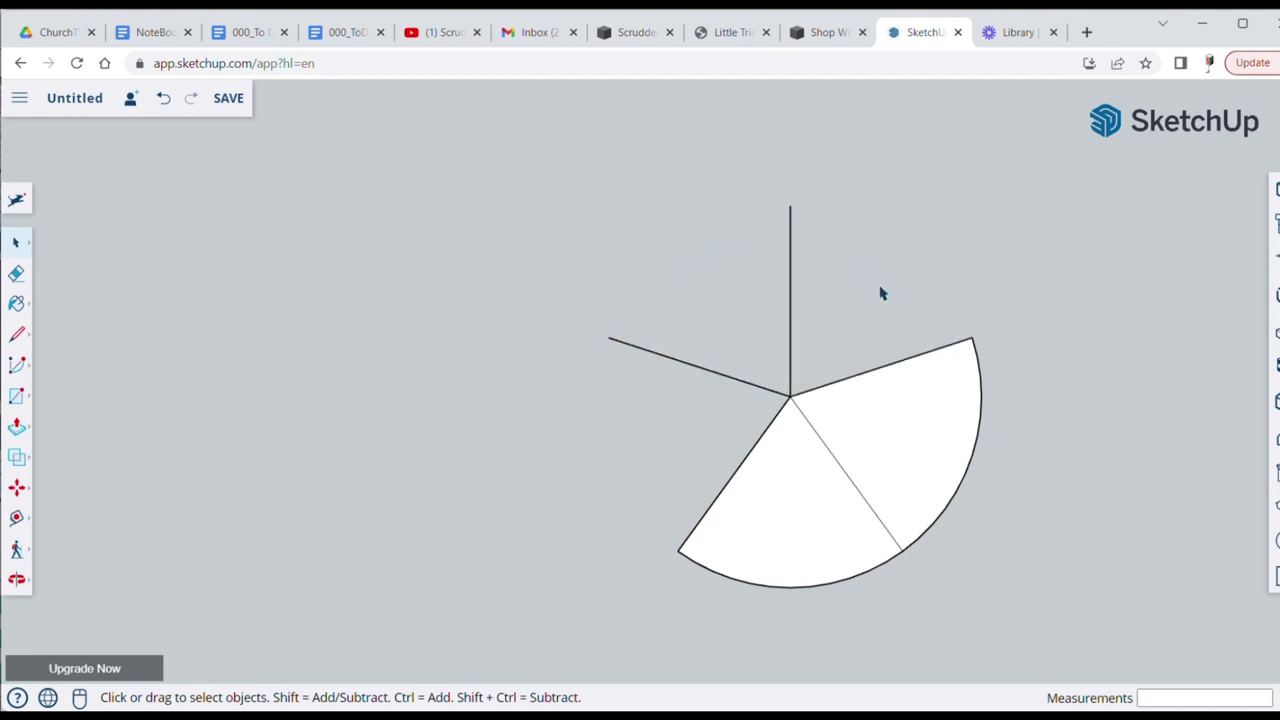
left_click(980, 372)
key("Delete")
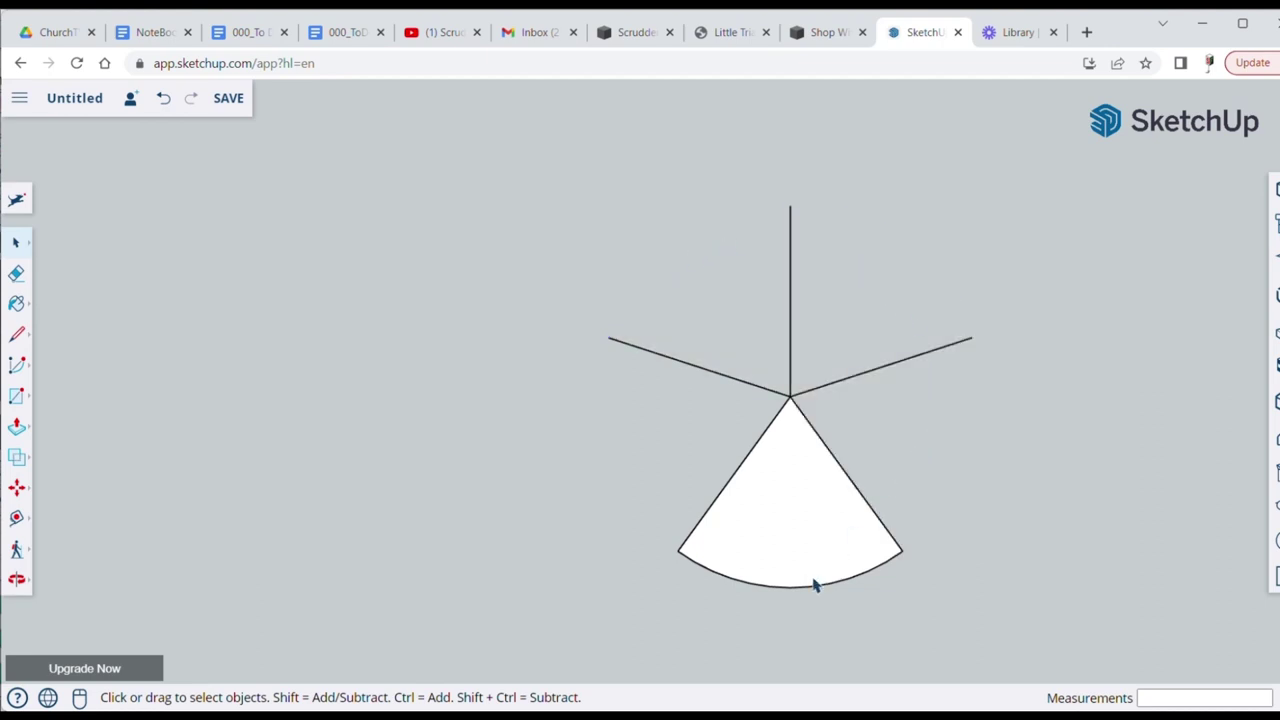
left_click(804, 590)
key("Delete")
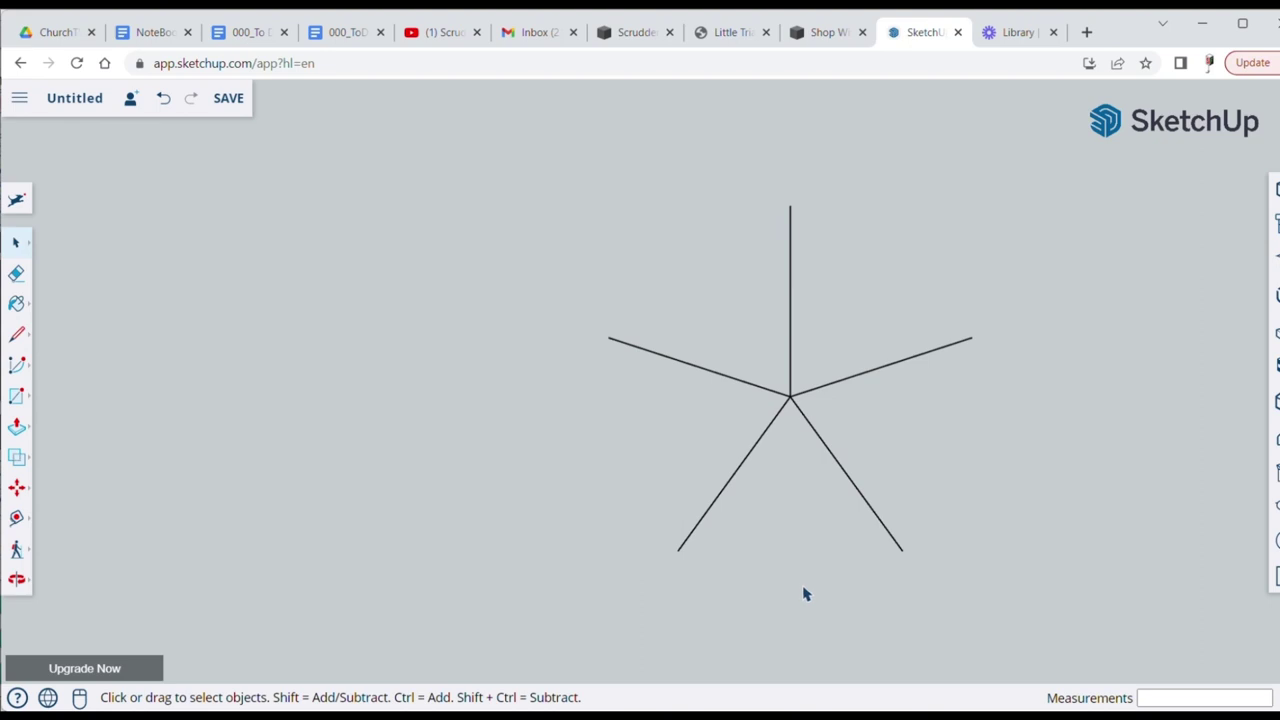
Join the left and right spoke ends with a horizontal line and delete three leftover edges
left_click(18, 331)
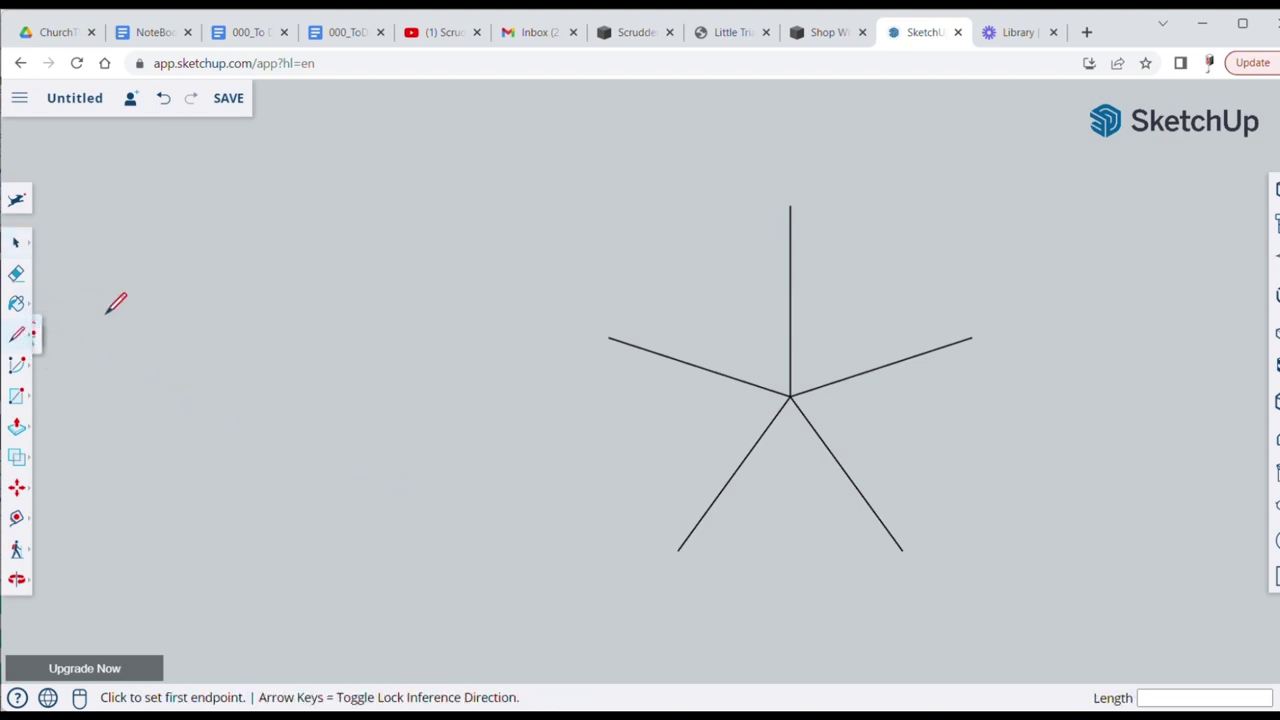
left_click(609, 337)
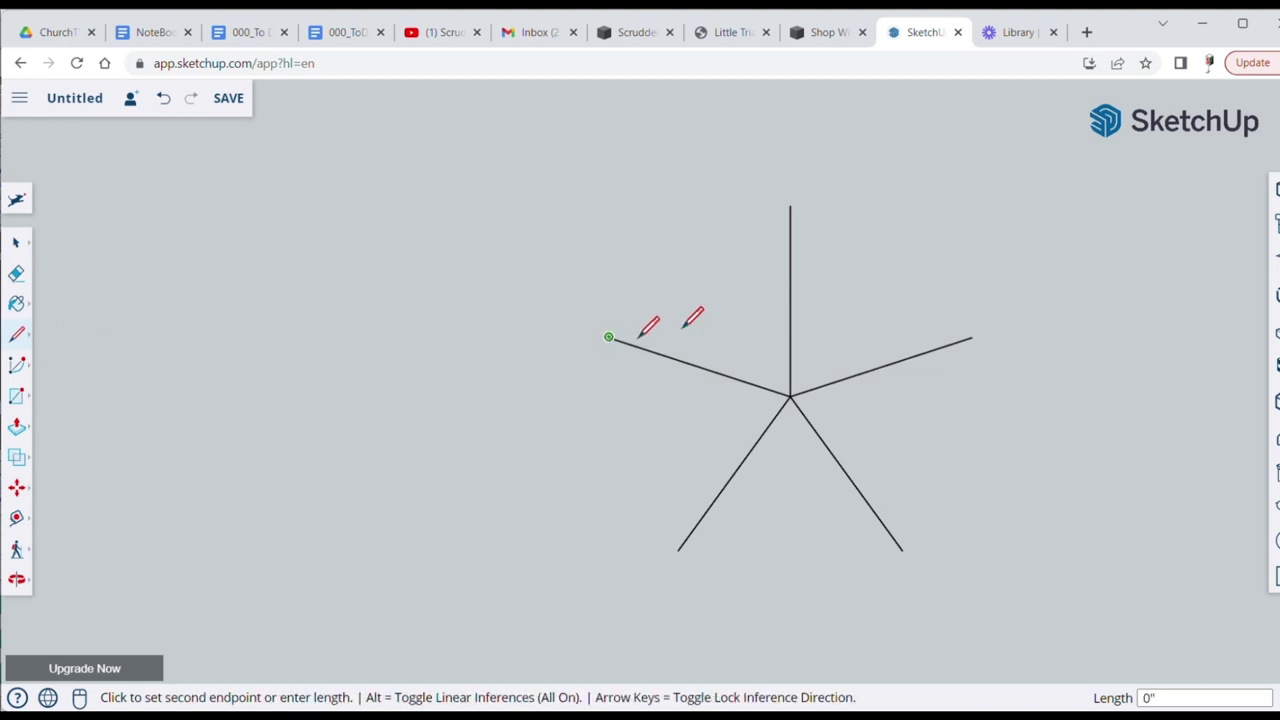
left_click(971, 337)
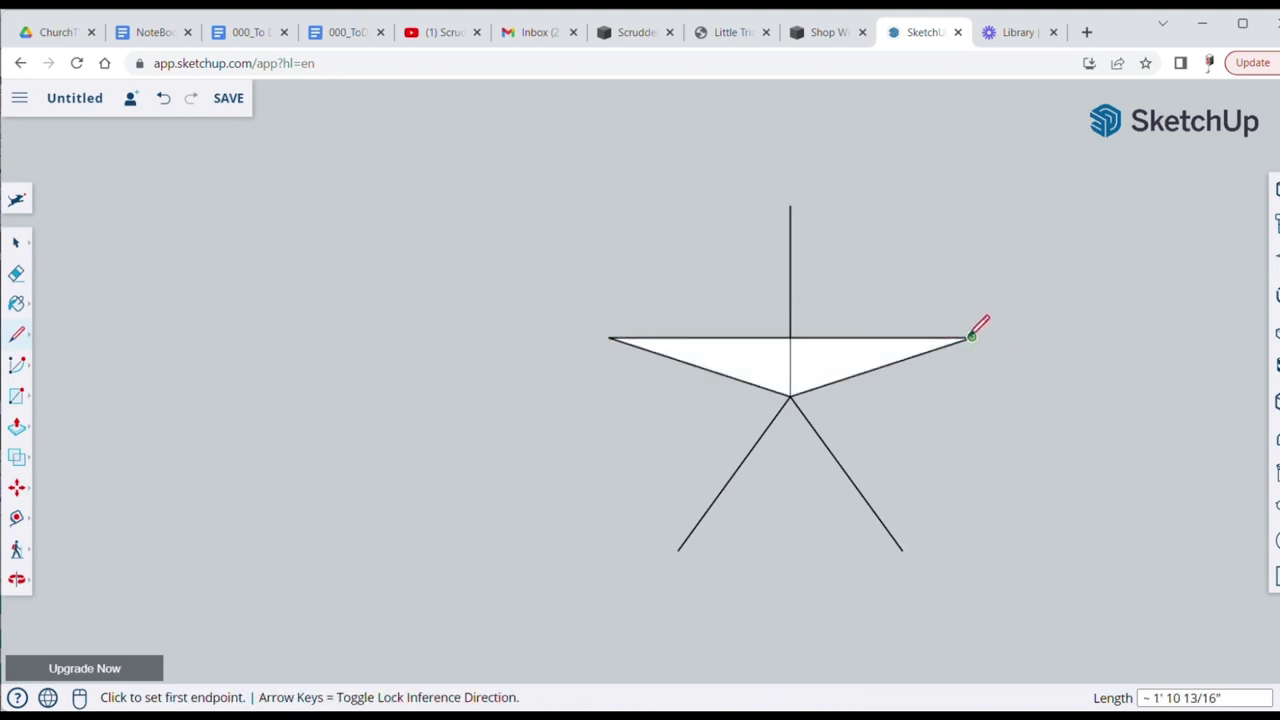
left_click(18, 243)
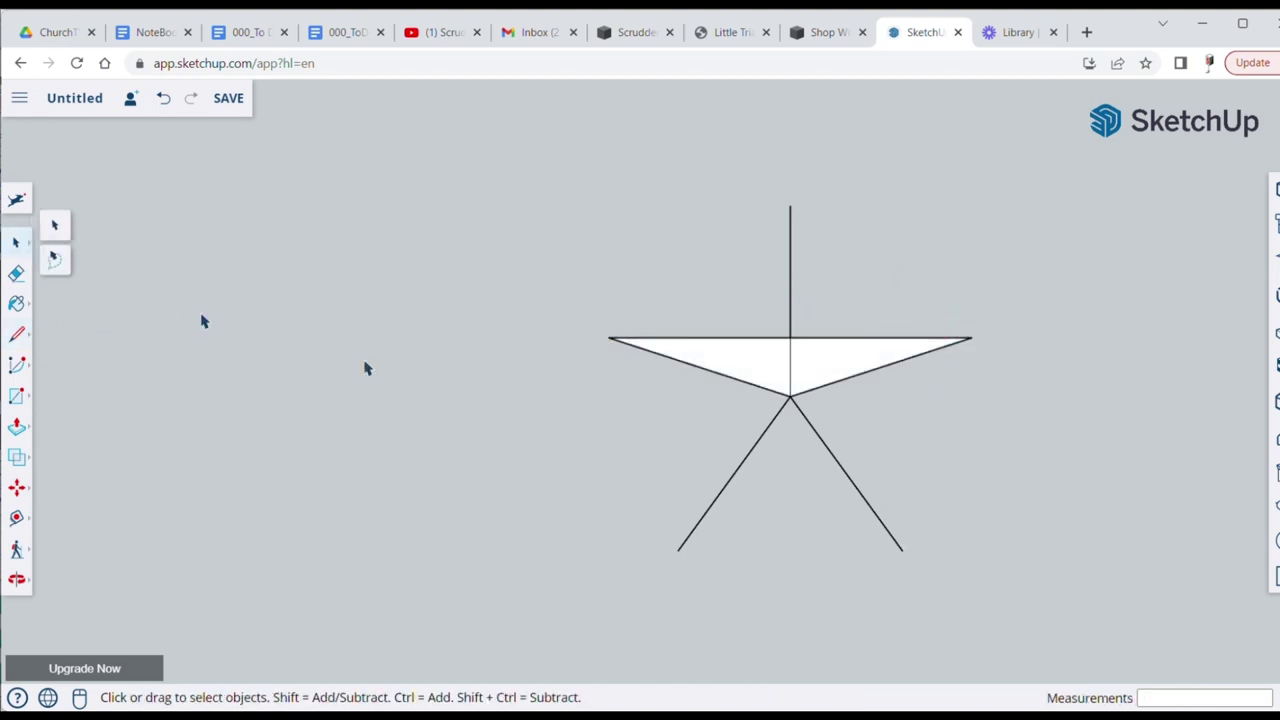
left_click(755, 391)
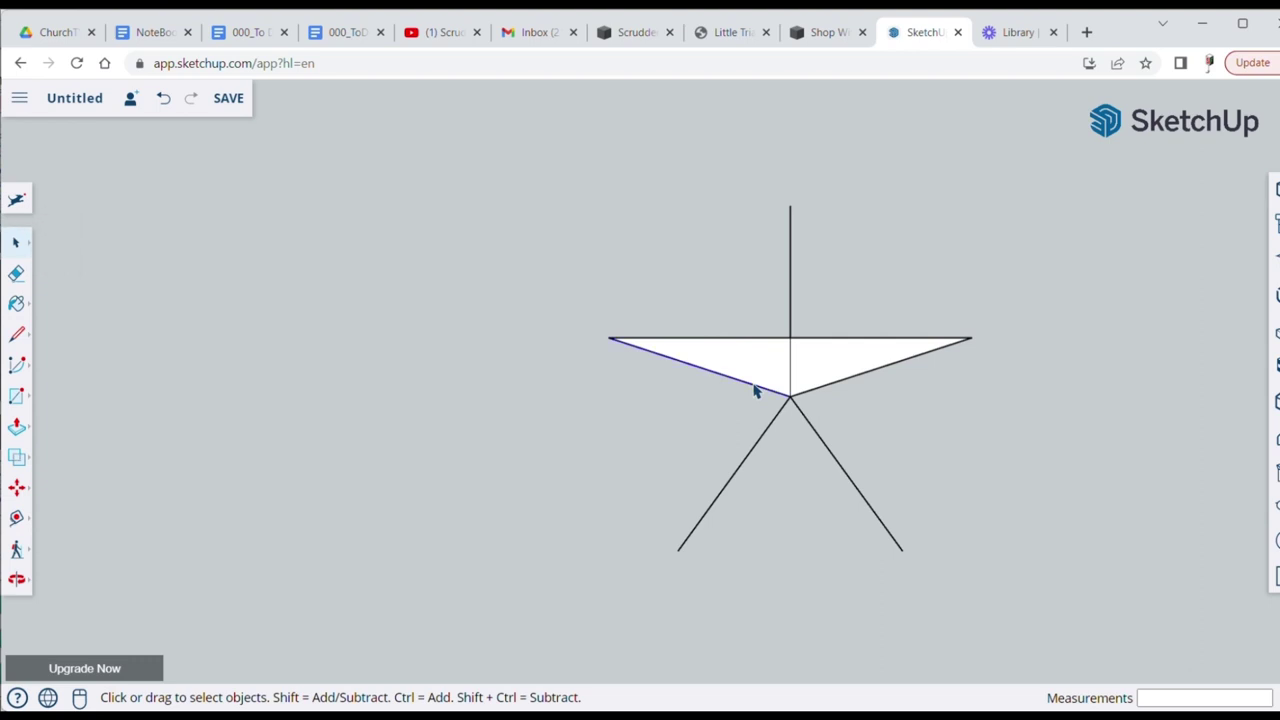
key("Delete")
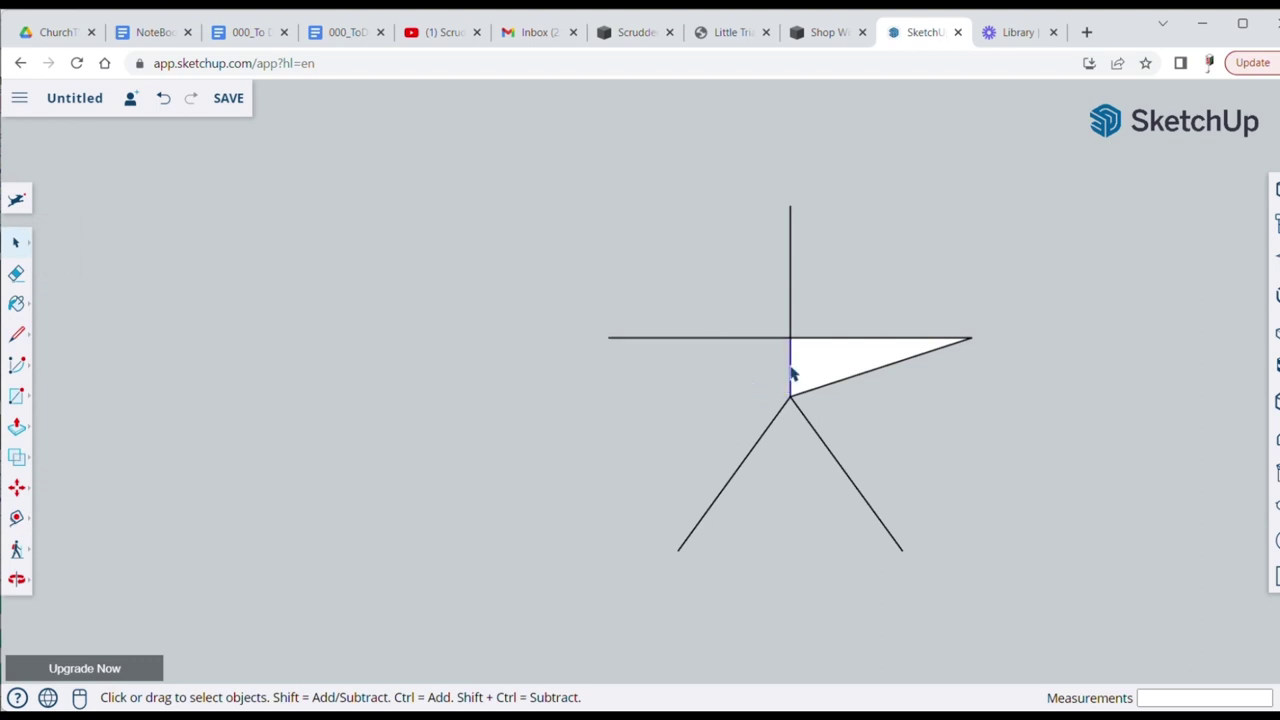
key("Delete")
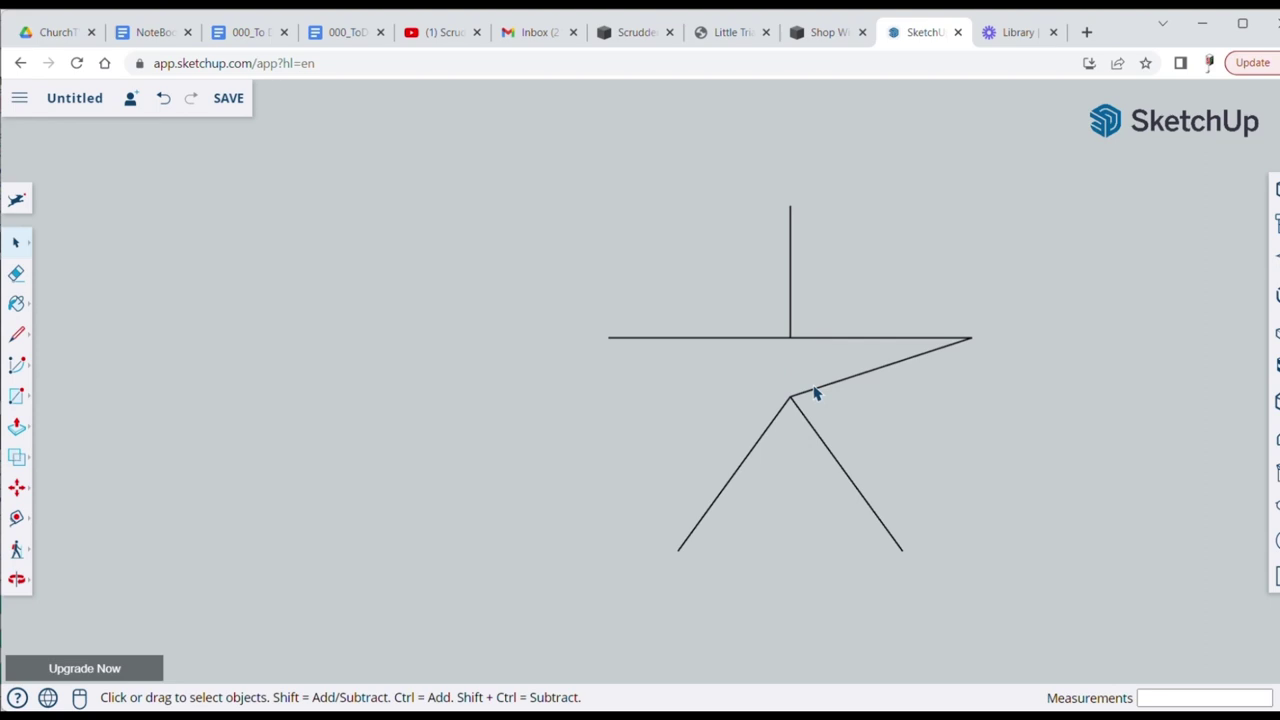
key("Delete")
Draw star strokes from the right end to the lower-left tip and from there to the top tip
left_click(16, 336)
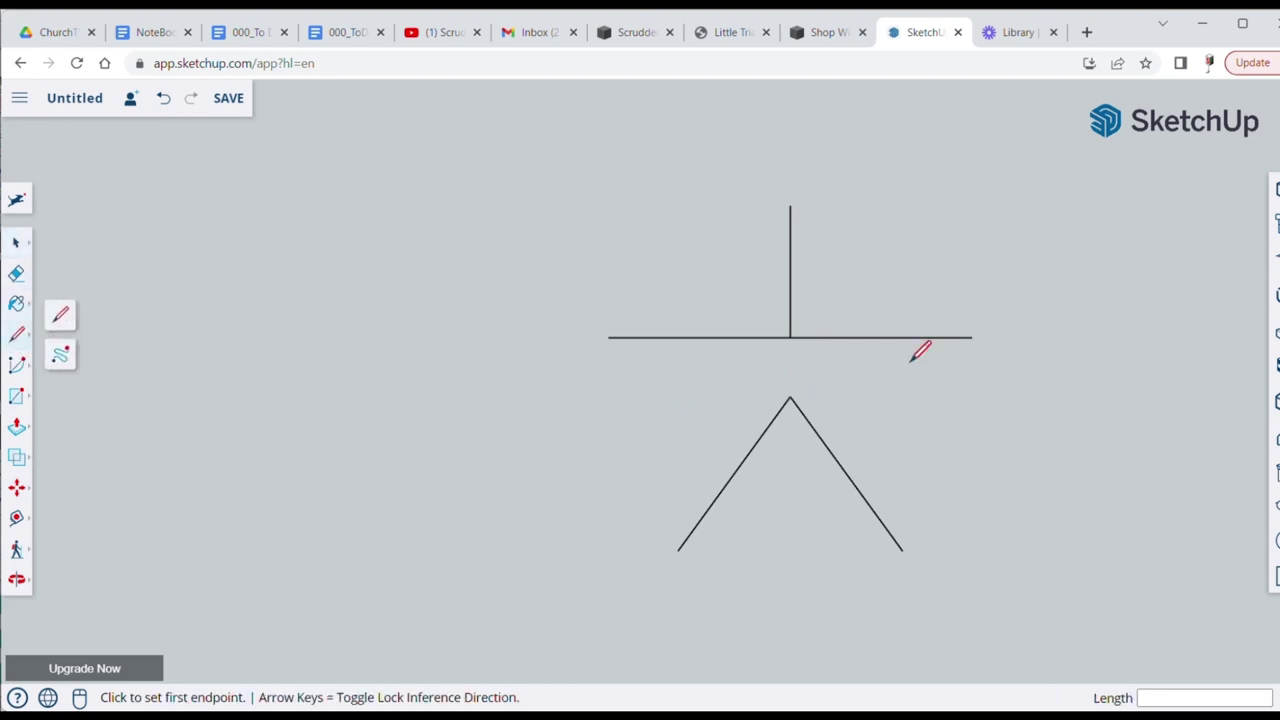
left_click(971, 337)
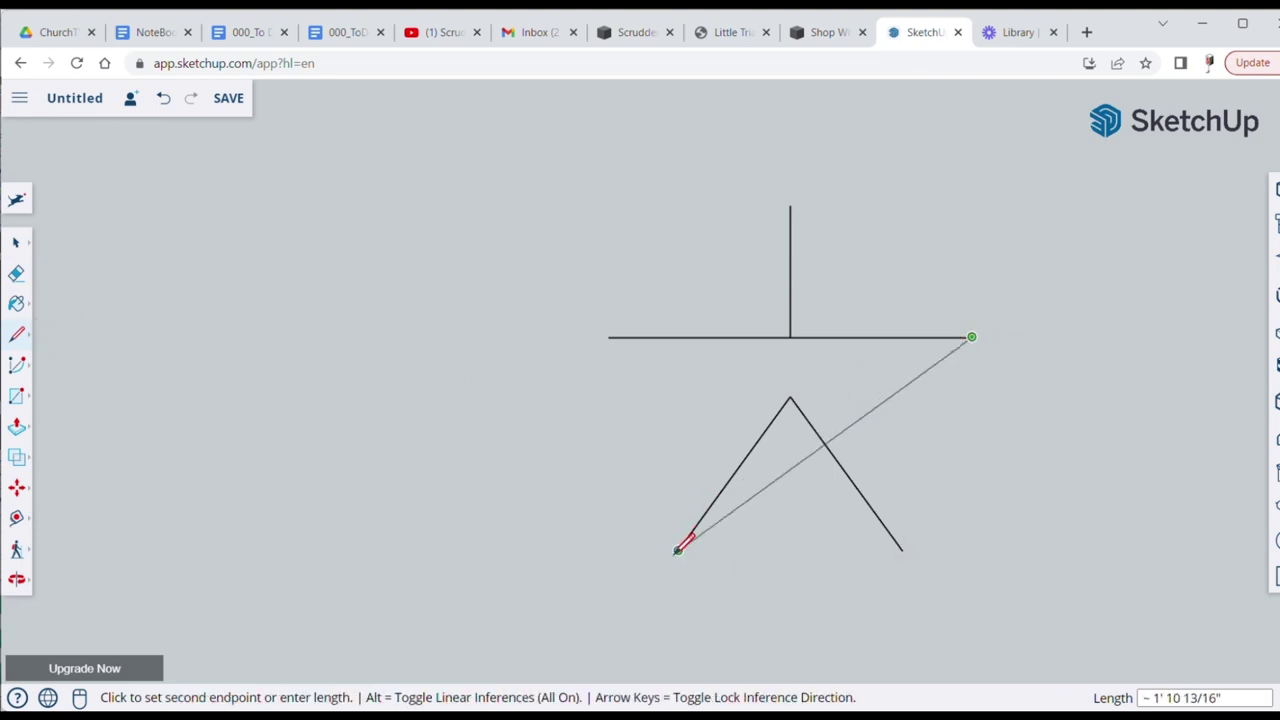
left_click(678, 549)
left_click(678, 549)
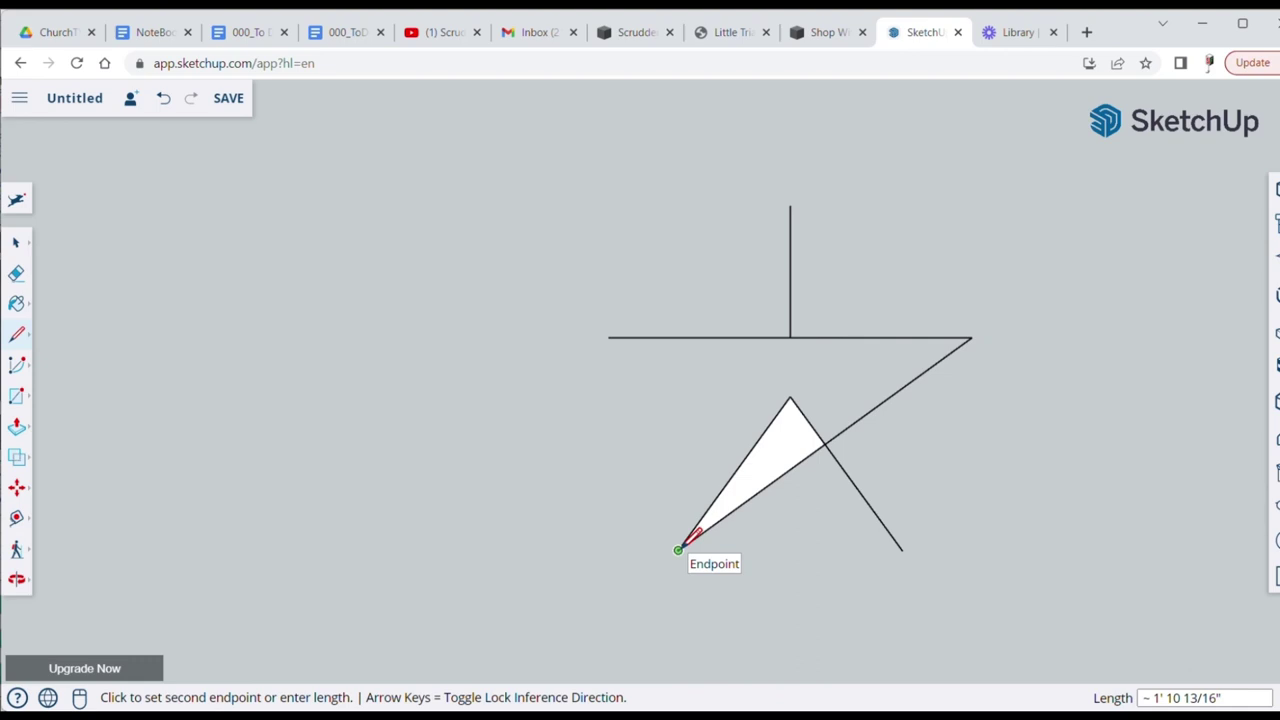
left_click(790, 207)
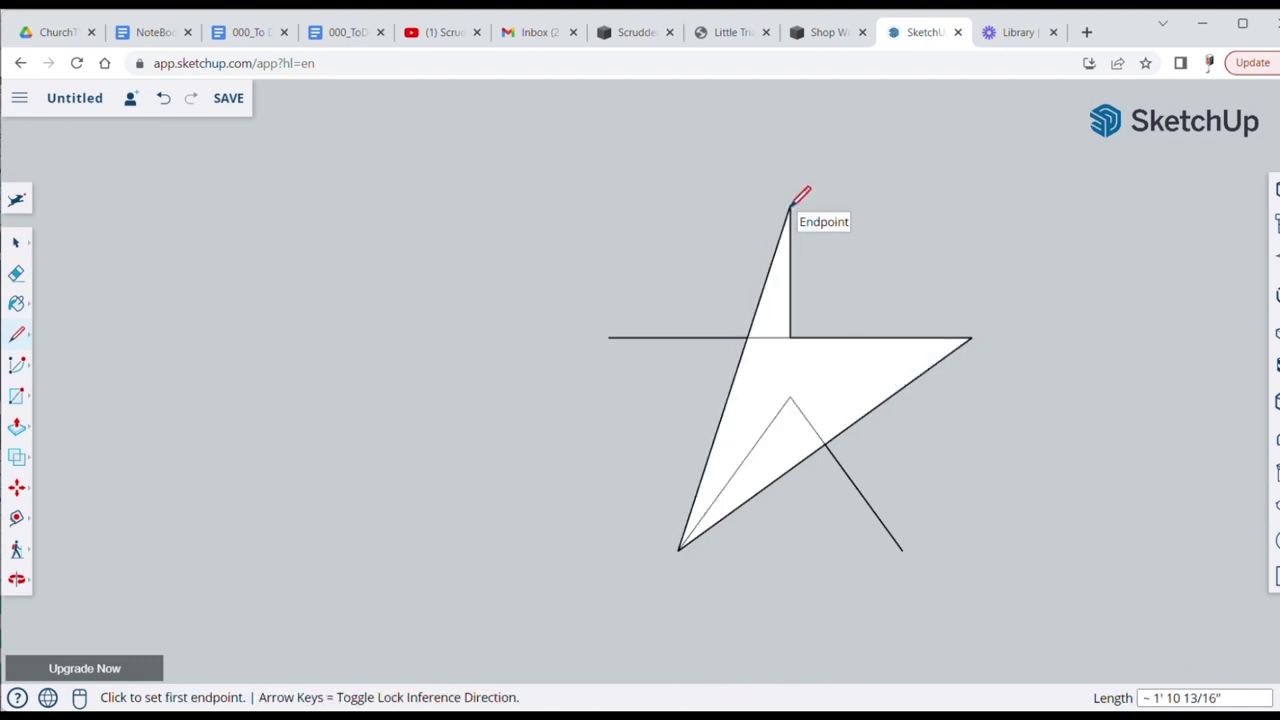
Delete the stray edges and small faces left inside the star
left_click(16, 242)
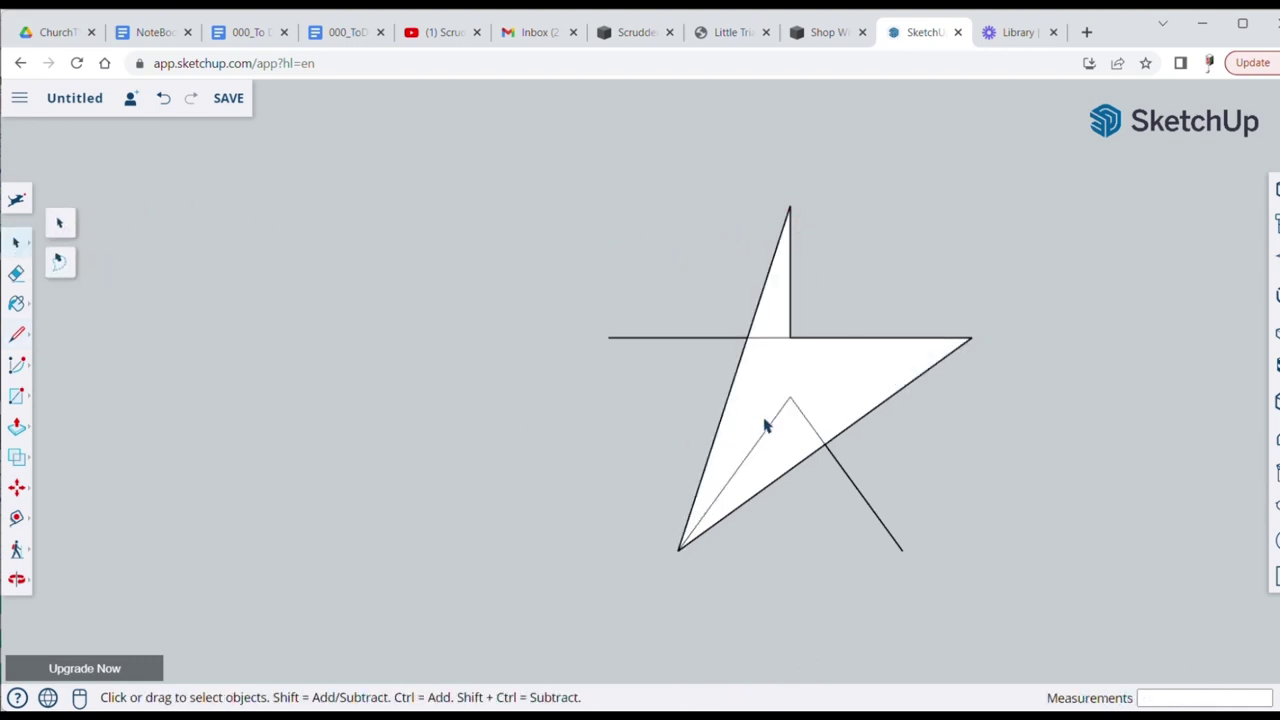
left_click(771, 340)
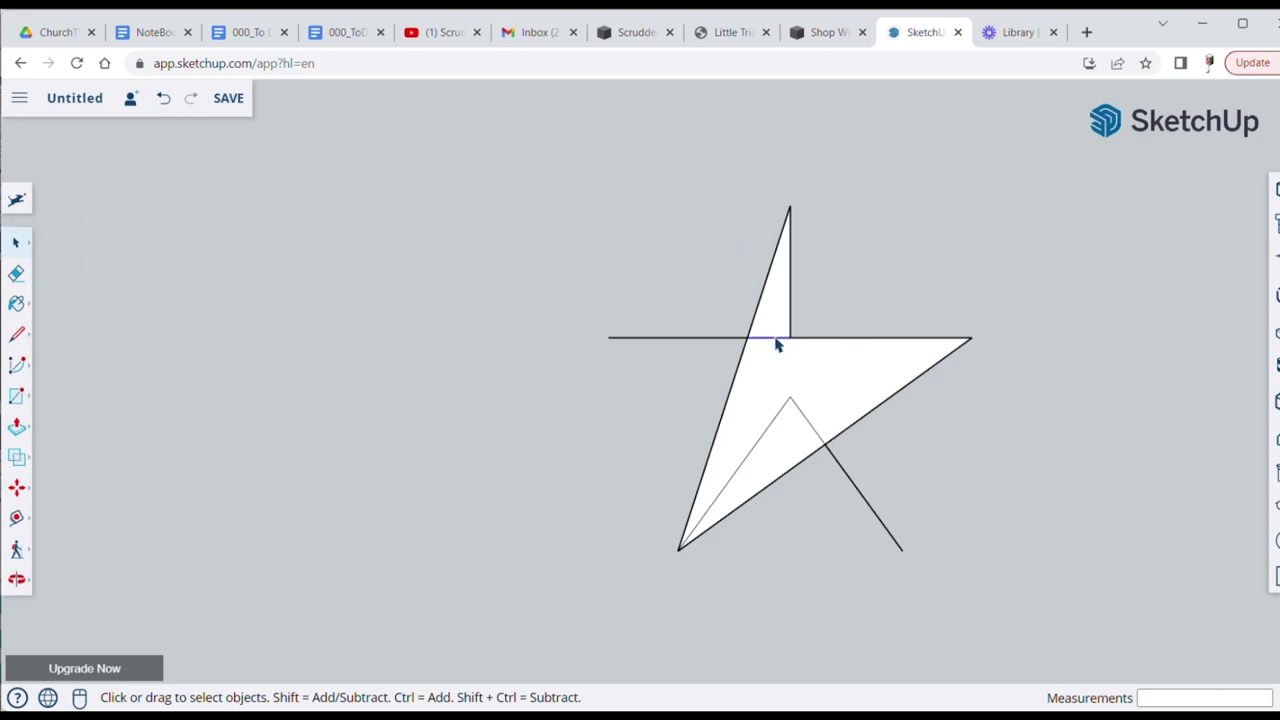
left_click(790, 328)
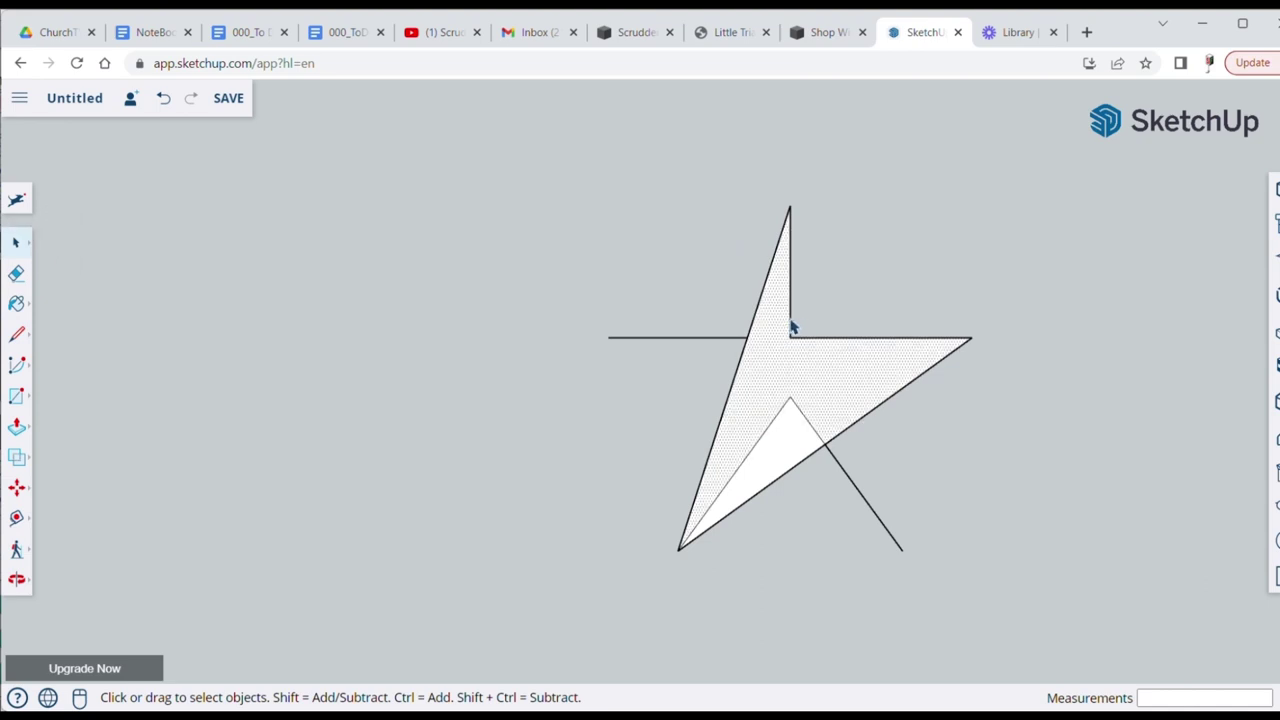
left_click(792, 327)
key("Delete")
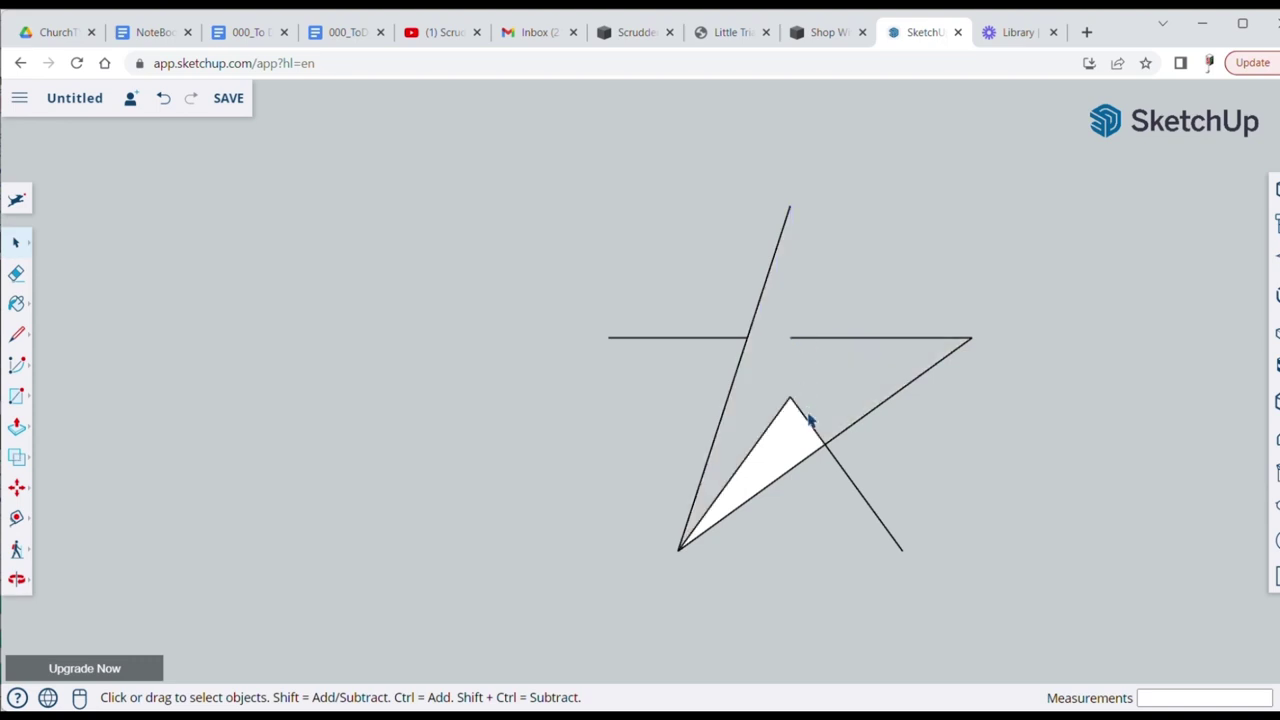
left_click(804, 423)
key("Delete")
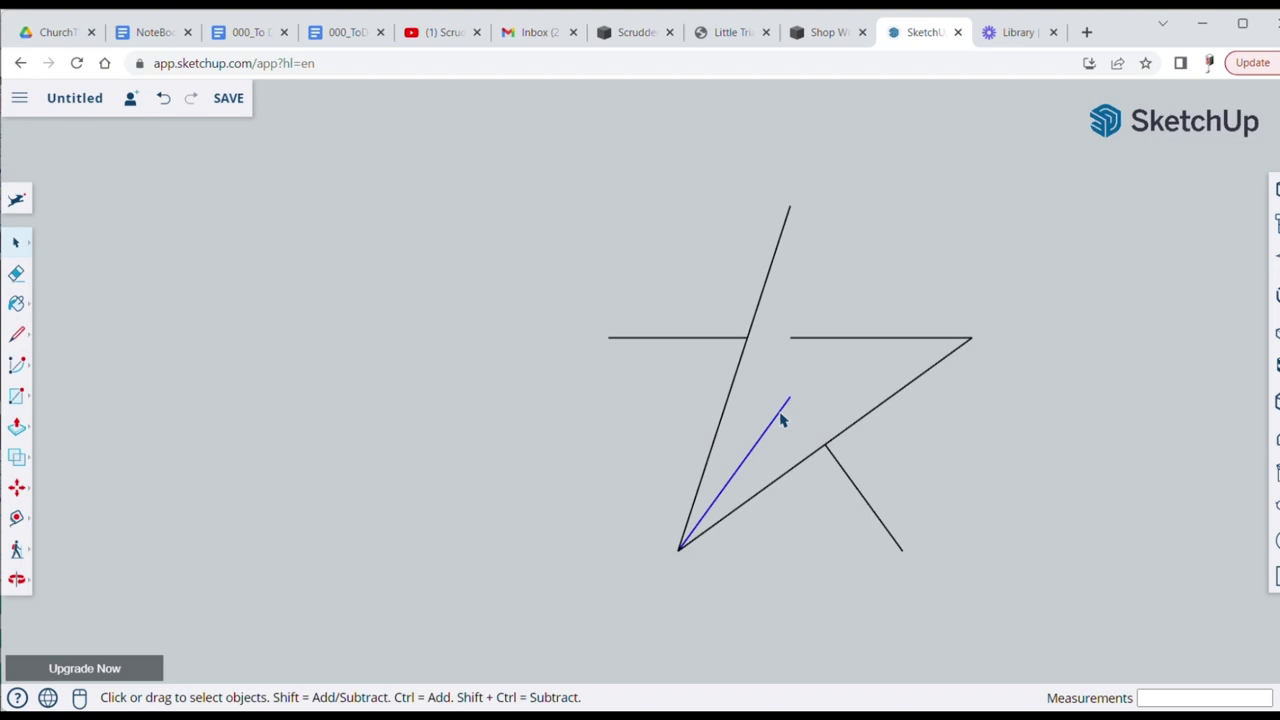
key("Delete")
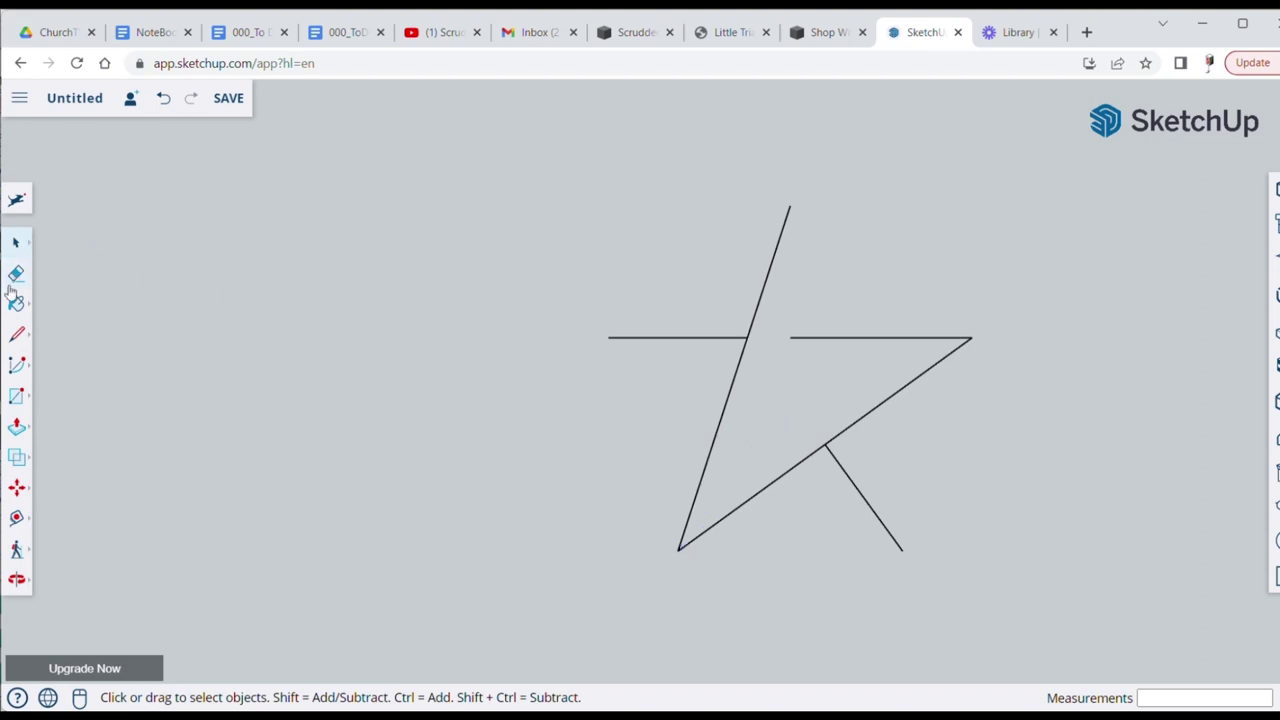
Connect the left tip and the top tip each to the bottom-right tip, completing the star strokes
left_click(17, 338)
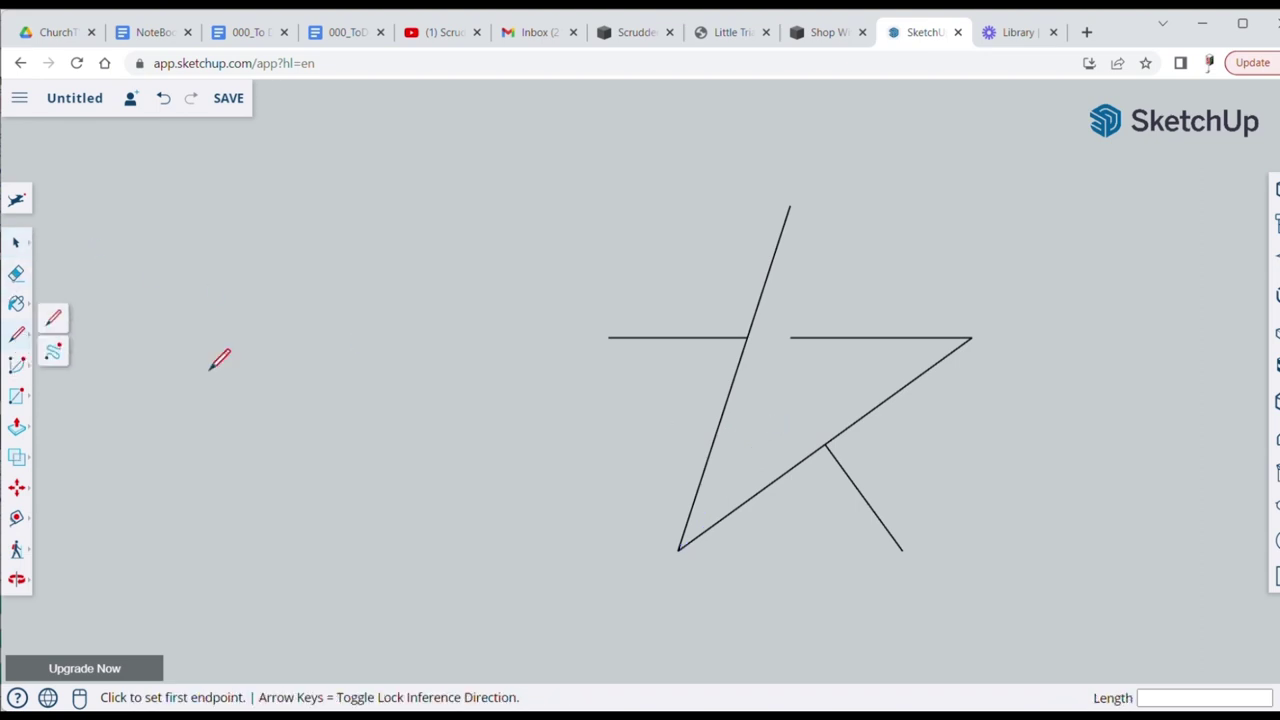
left_click(609, 337)
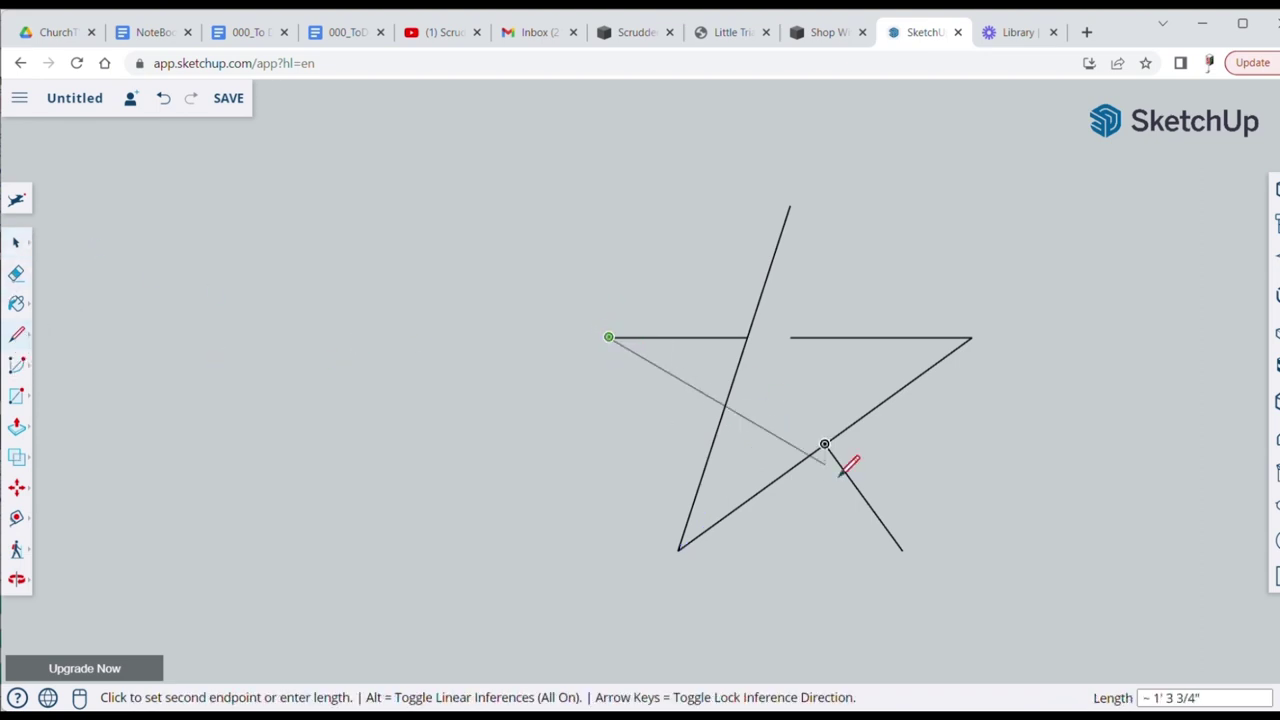
left_click(900, 547)
left_click(790, 206)
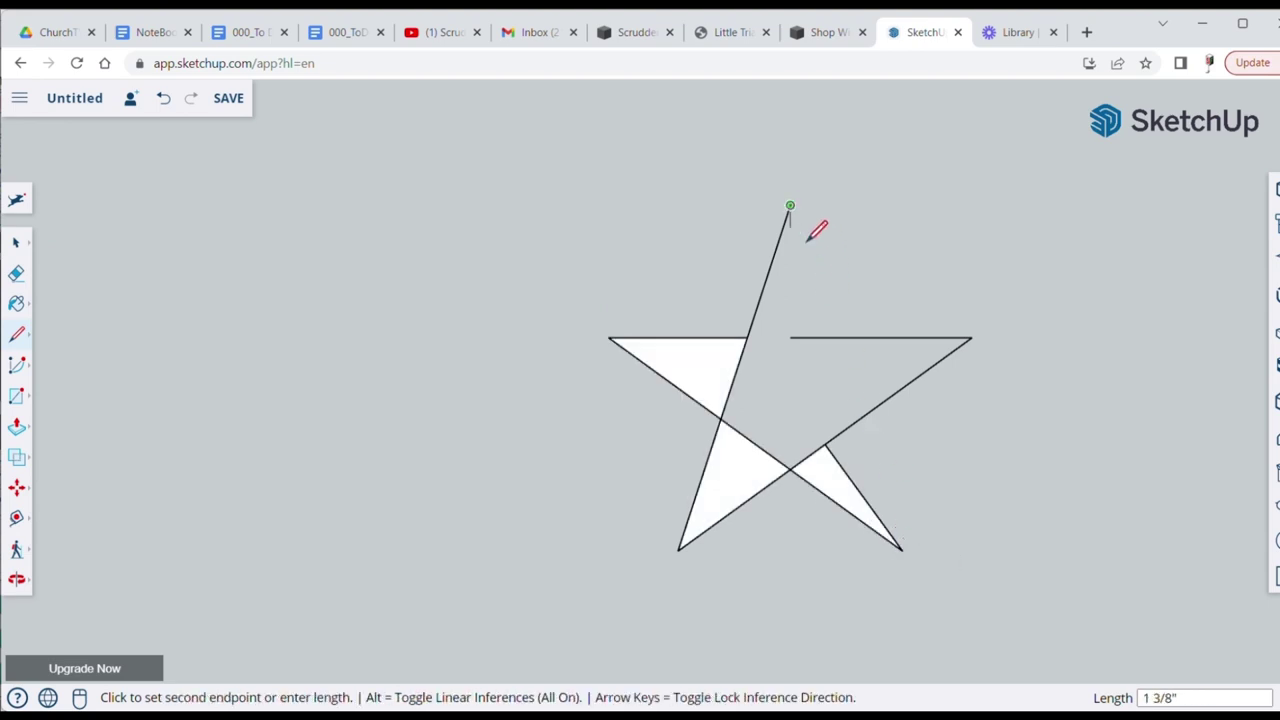
left_click(901, 547)
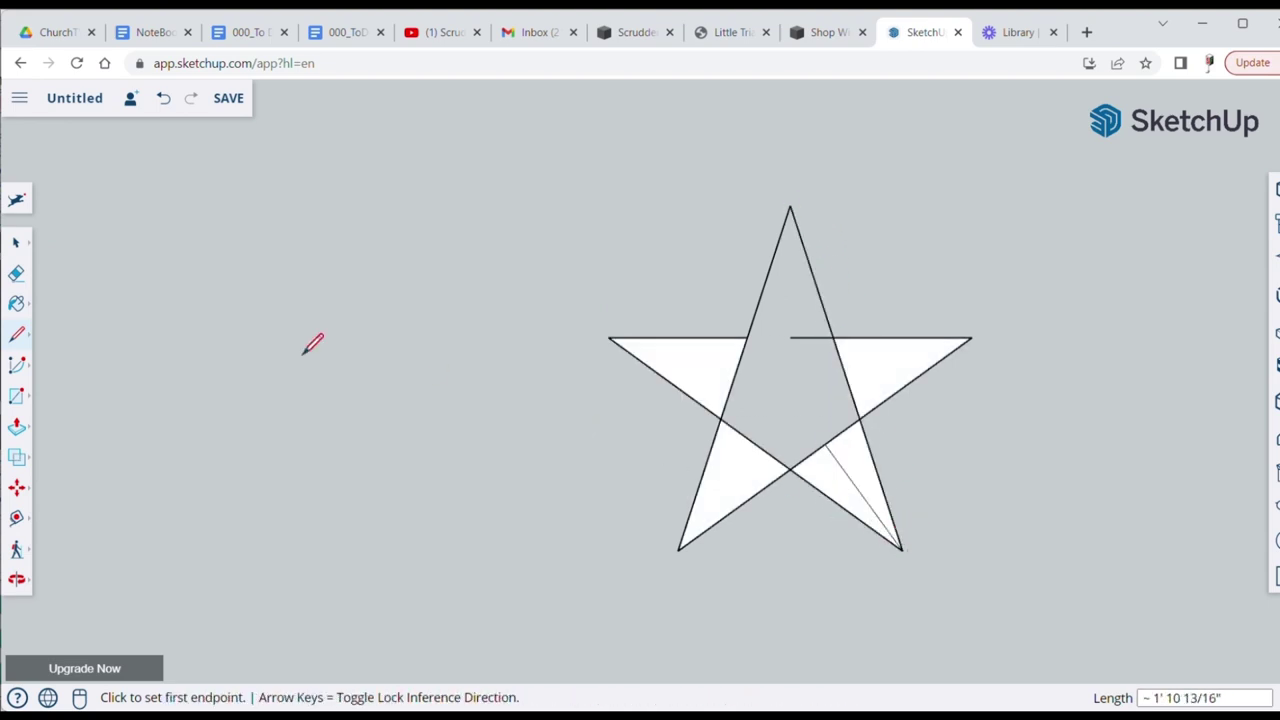
Delete the short stray edge and the inner diagonals in the star's arms
left_click(16, 243)
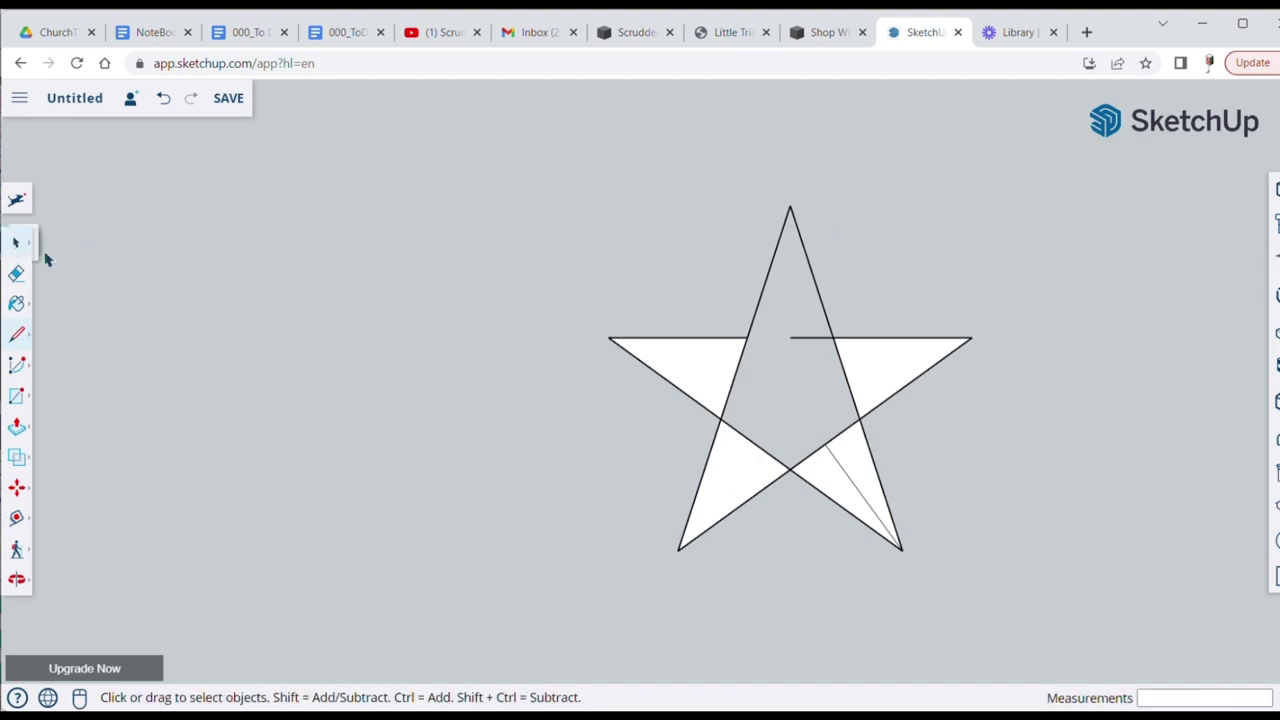
left_click(806, 340)
key("Delete")
key("Delete")
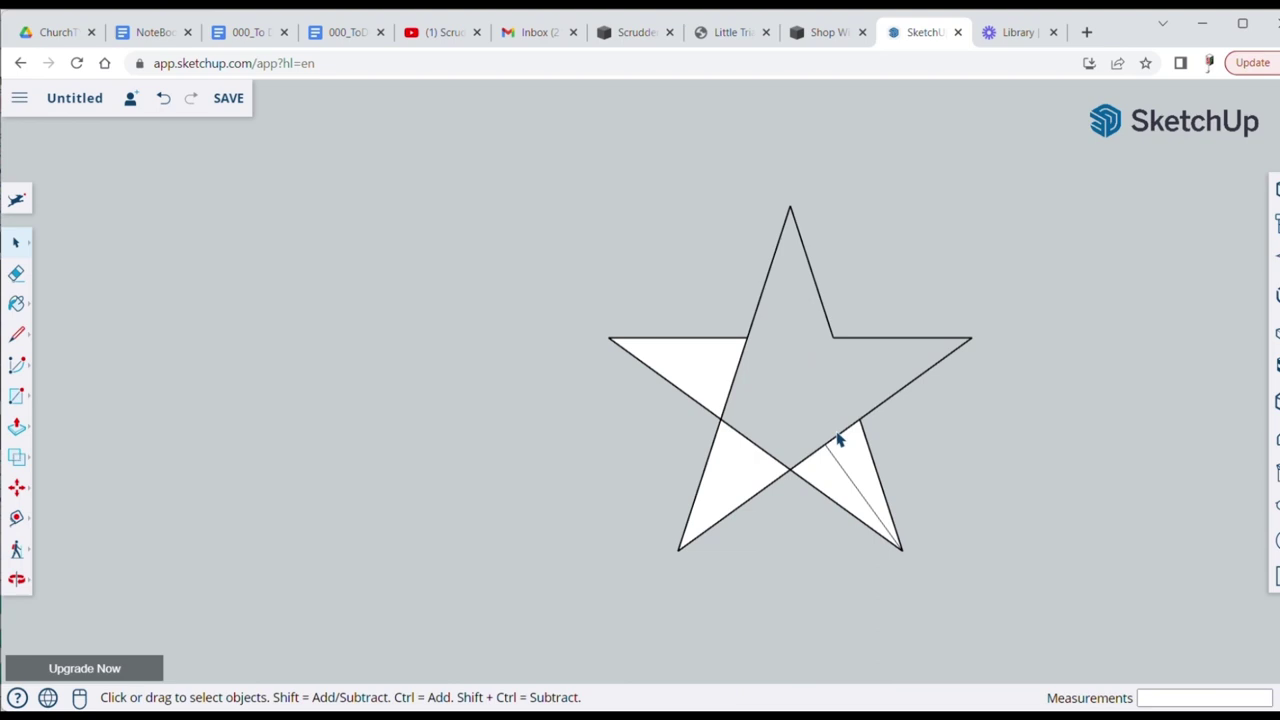
left_click(834, 454)
key("Delete")
key("Delete")
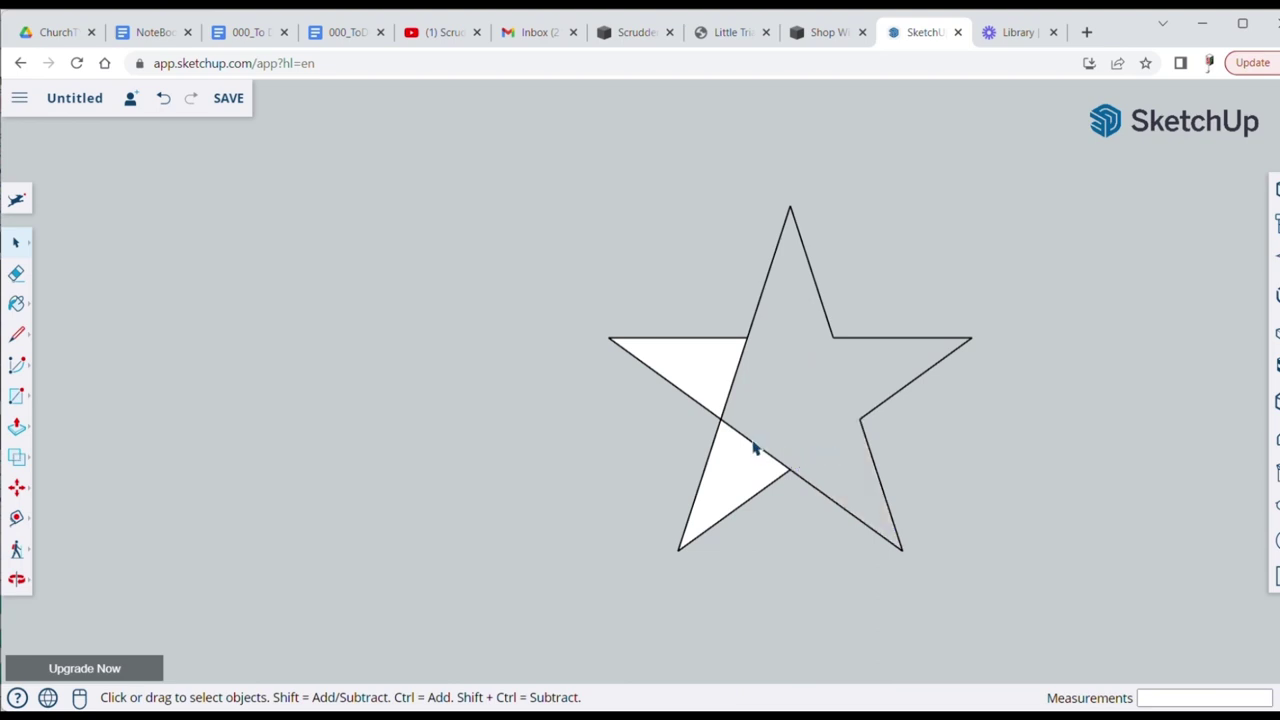
key("Delete")
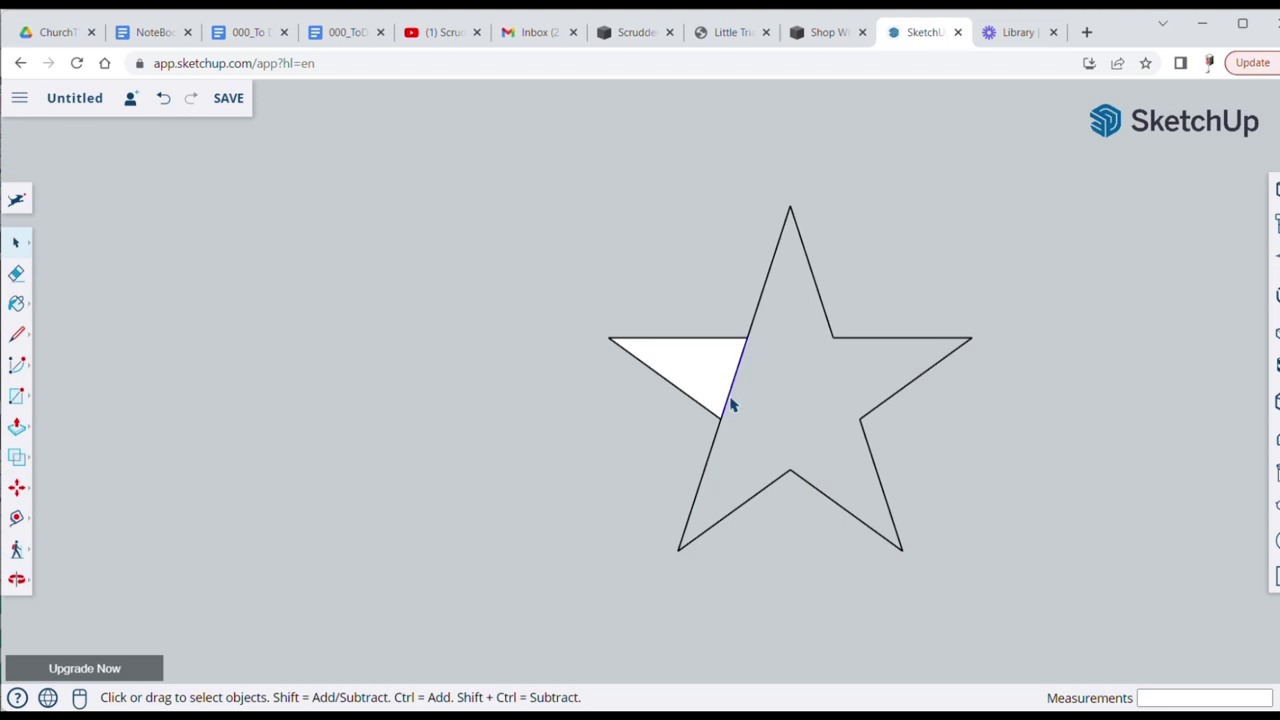
key("Delete")
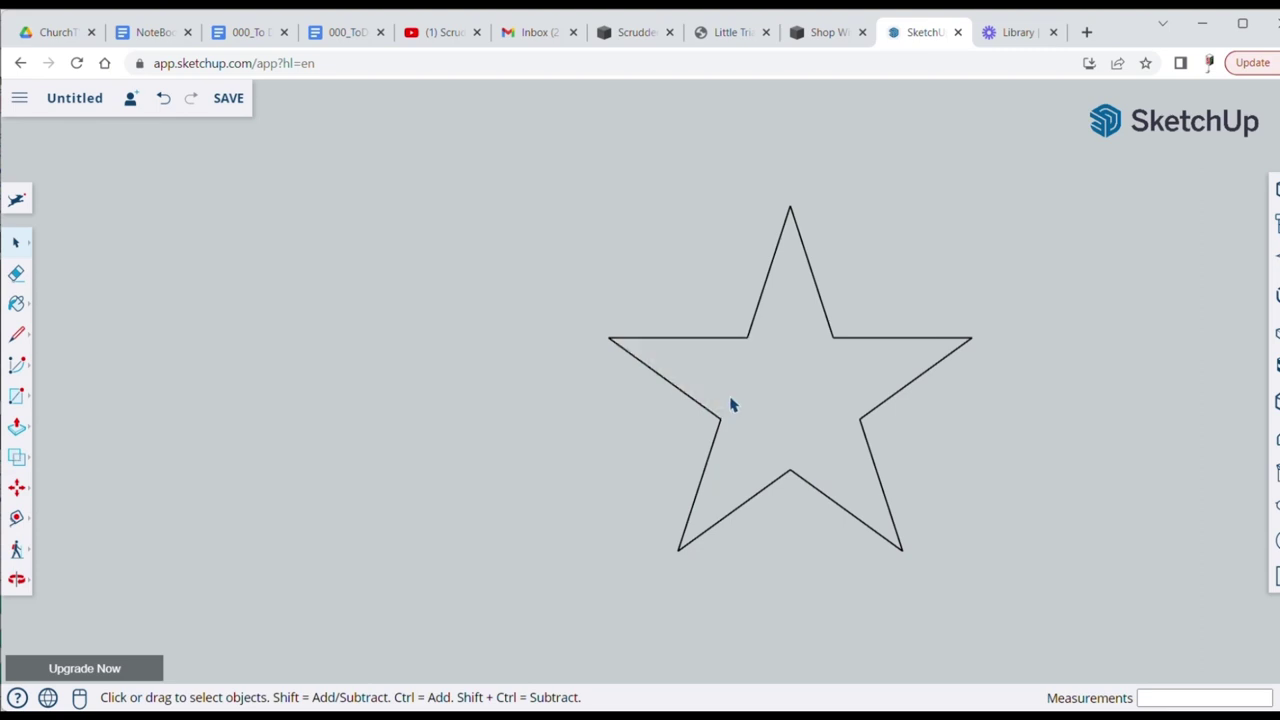
Draw an inner line to fill the star, then delete the remaining diagonal so it's one face
left_click(17, 333)
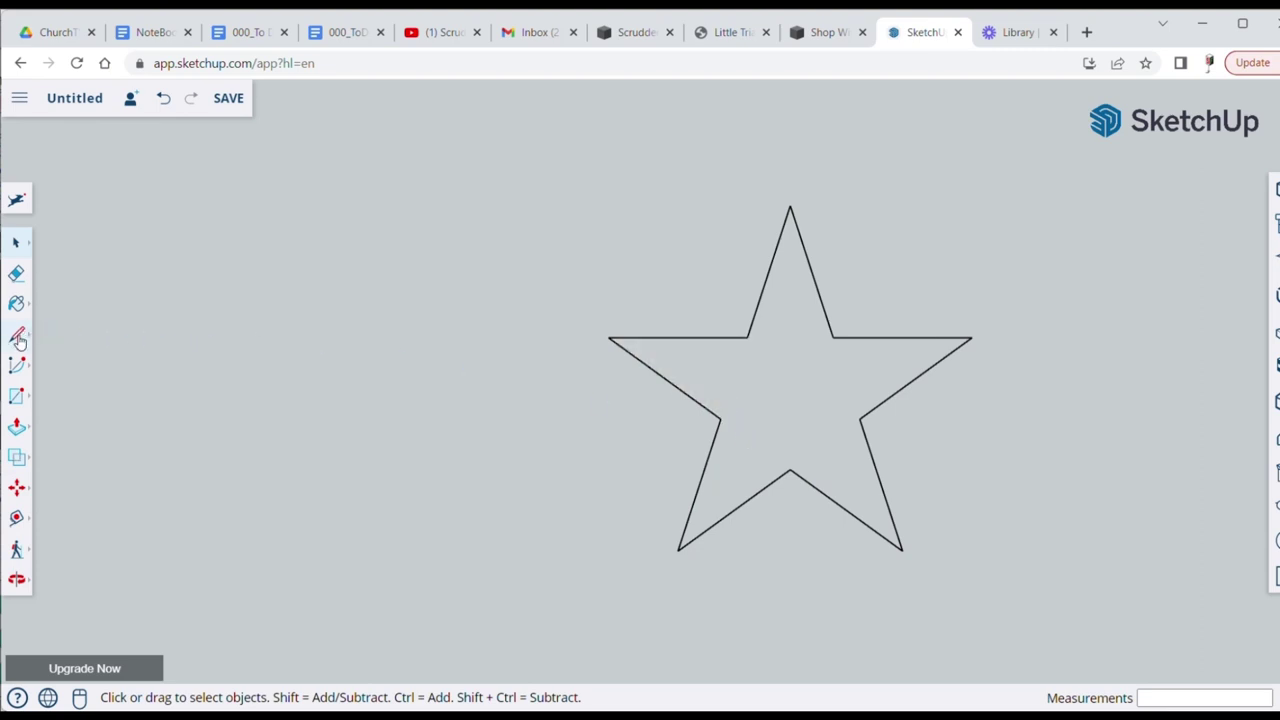
left_click(731, 337)
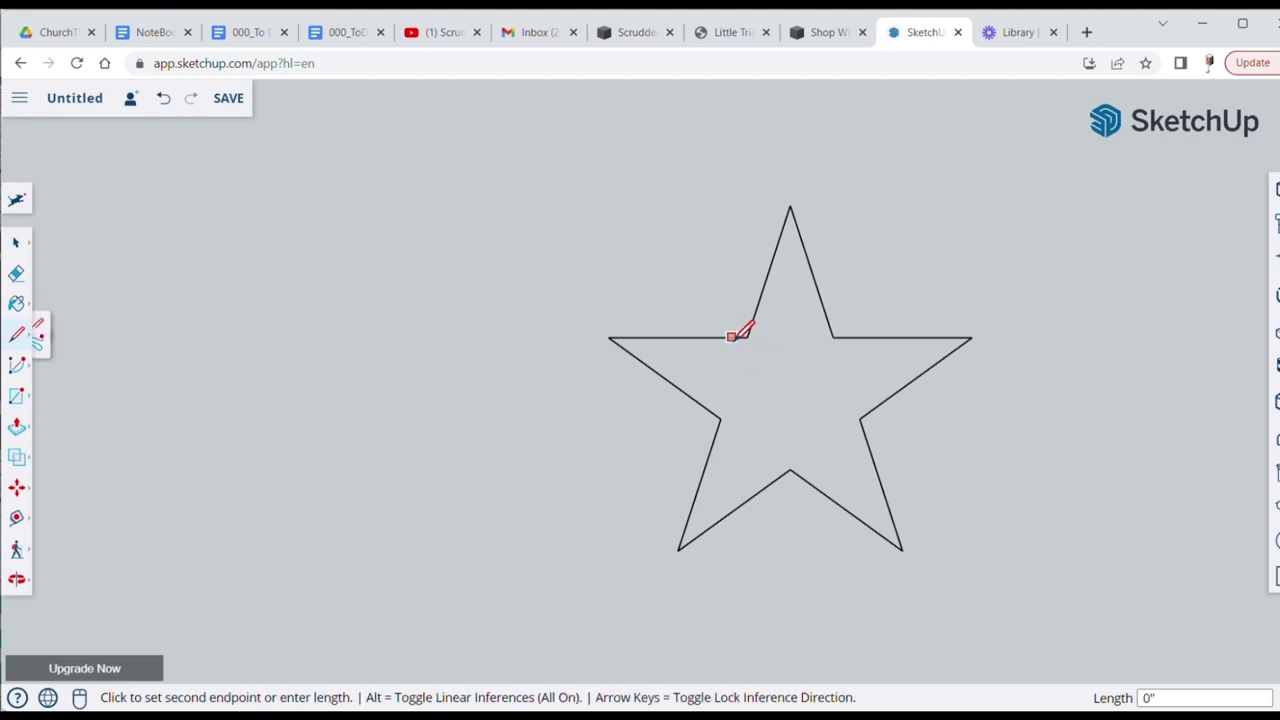
left_click(790, 468)
left_click(16, 243)
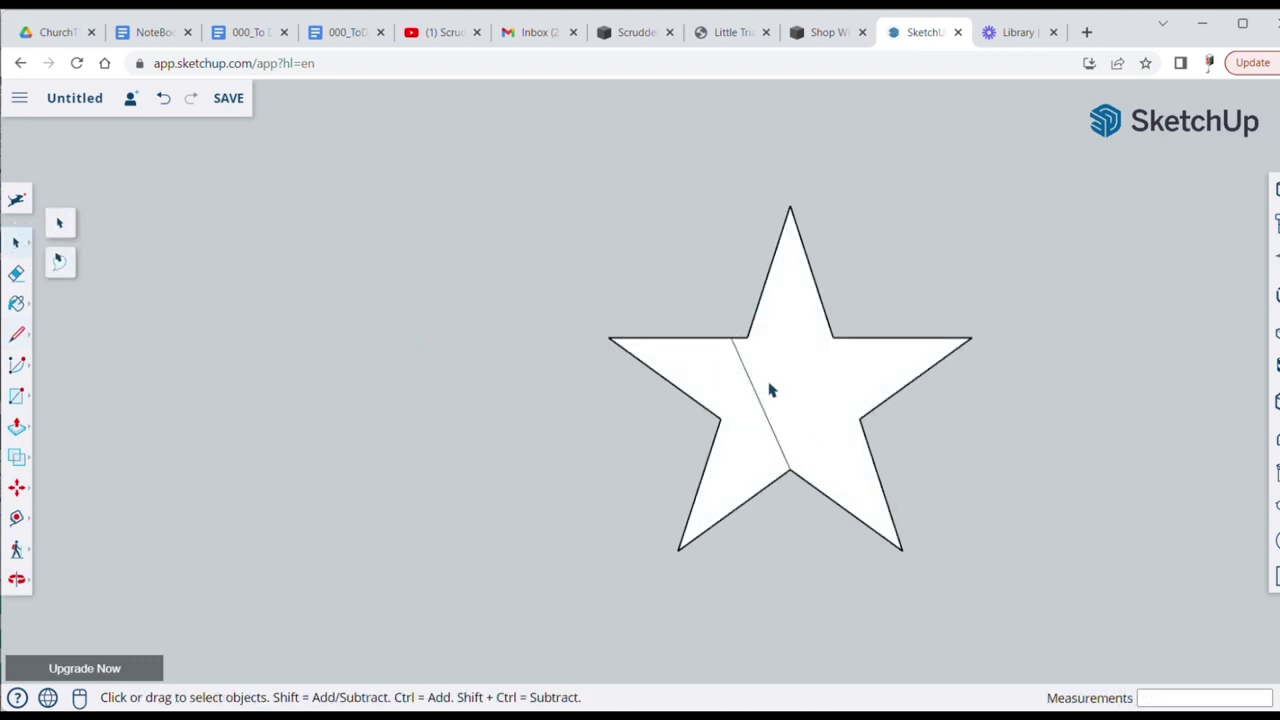
left_click(754, 392)
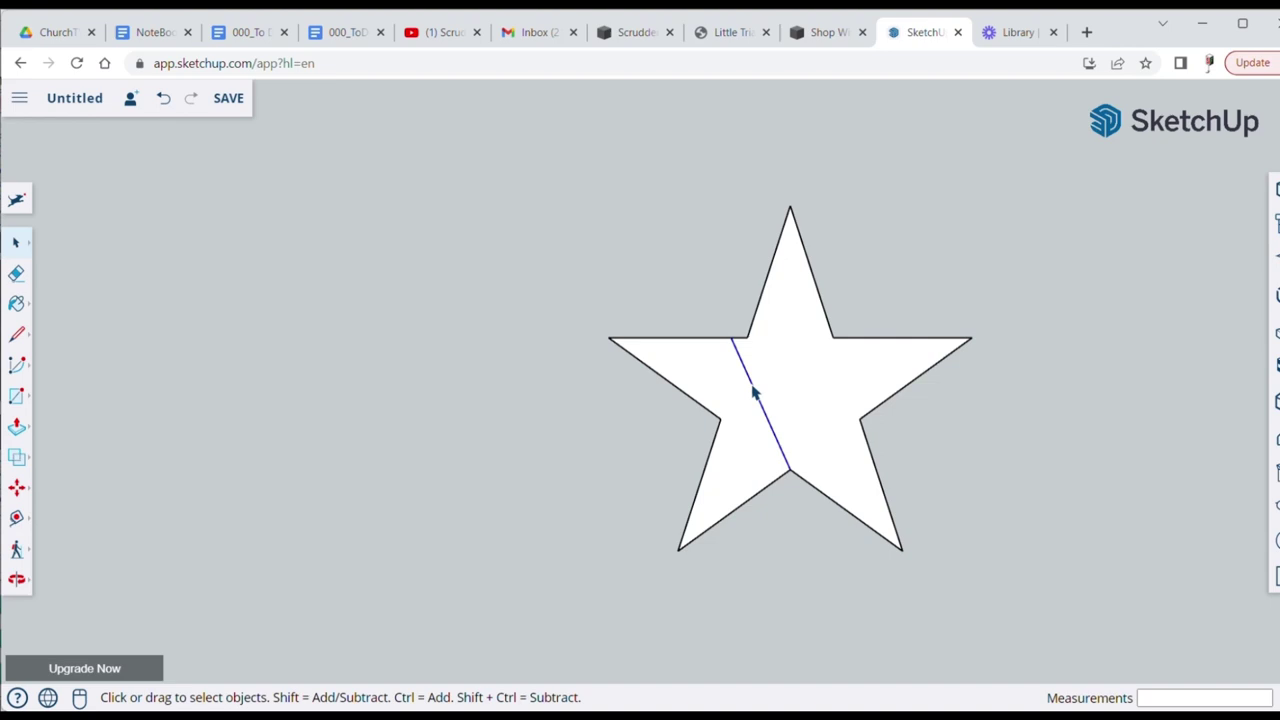
key("Delete")
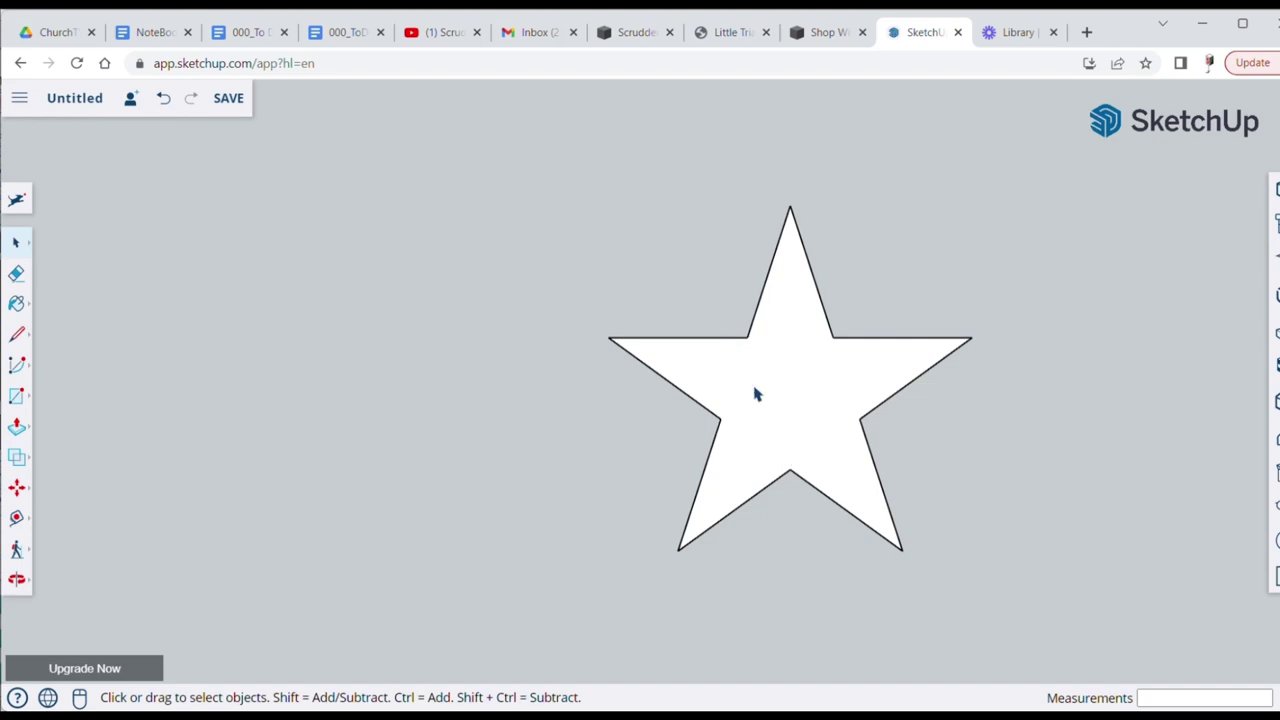
Browse the Solid Tools, Move and Shapes flyouts, ending on the Push/Pull, Follow Me and Offset tools
left_click(17, 458)
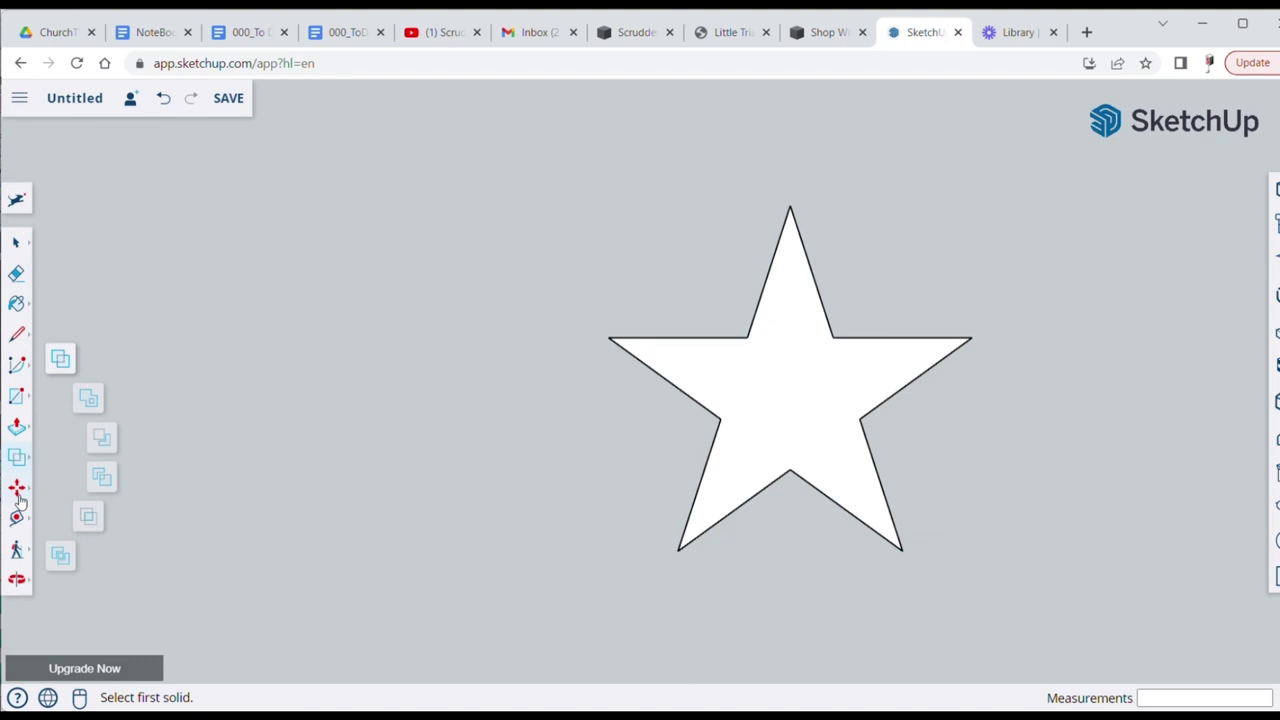
left_click(18, 492)
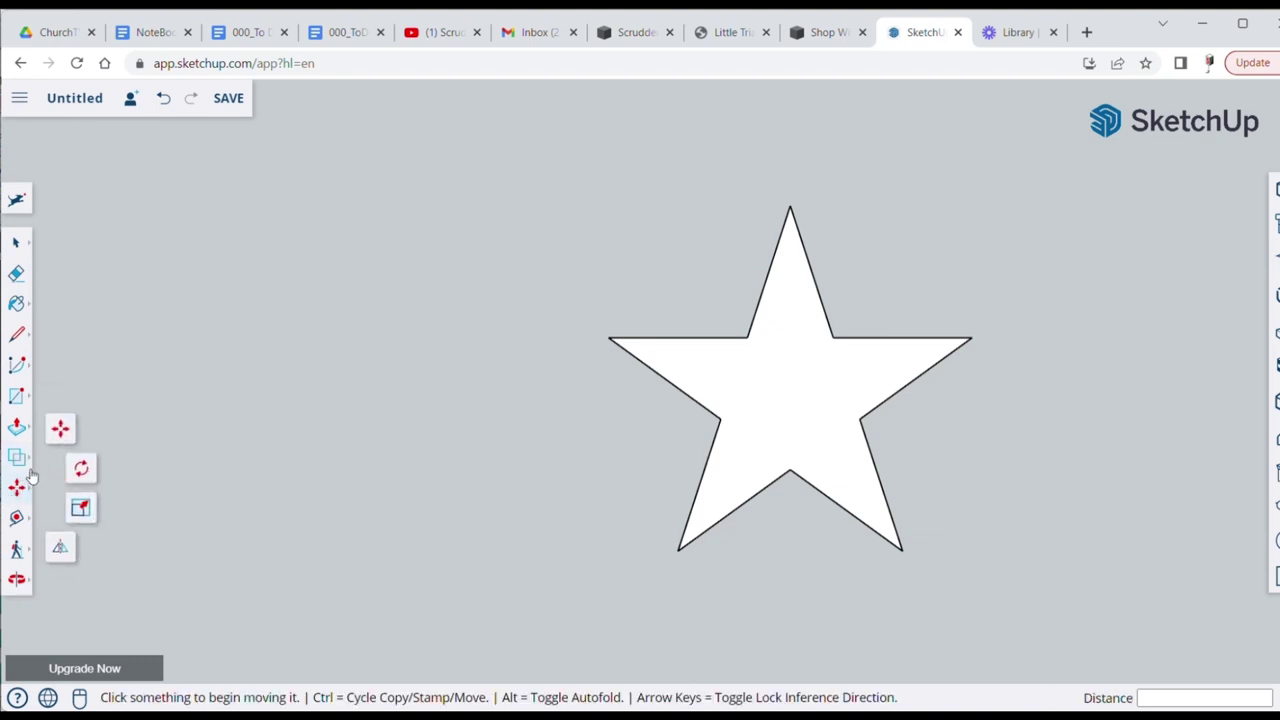
left_click(20, 398)
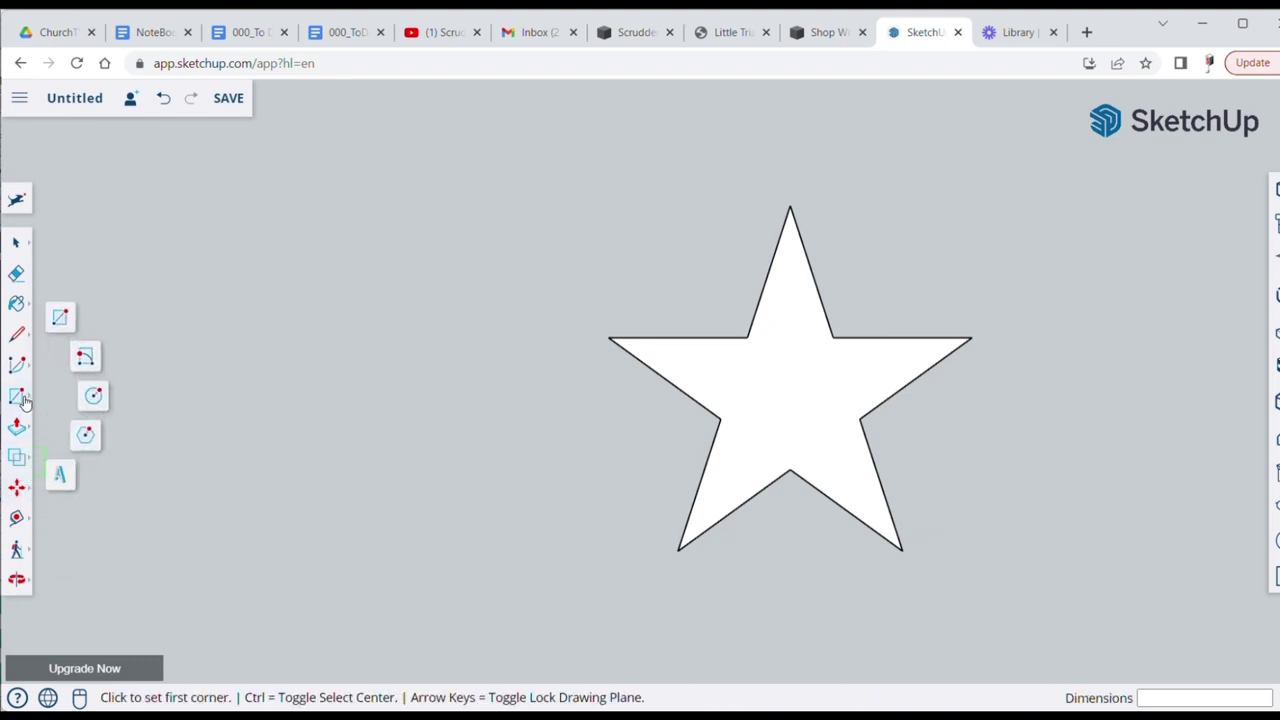
left_click(18, 492)
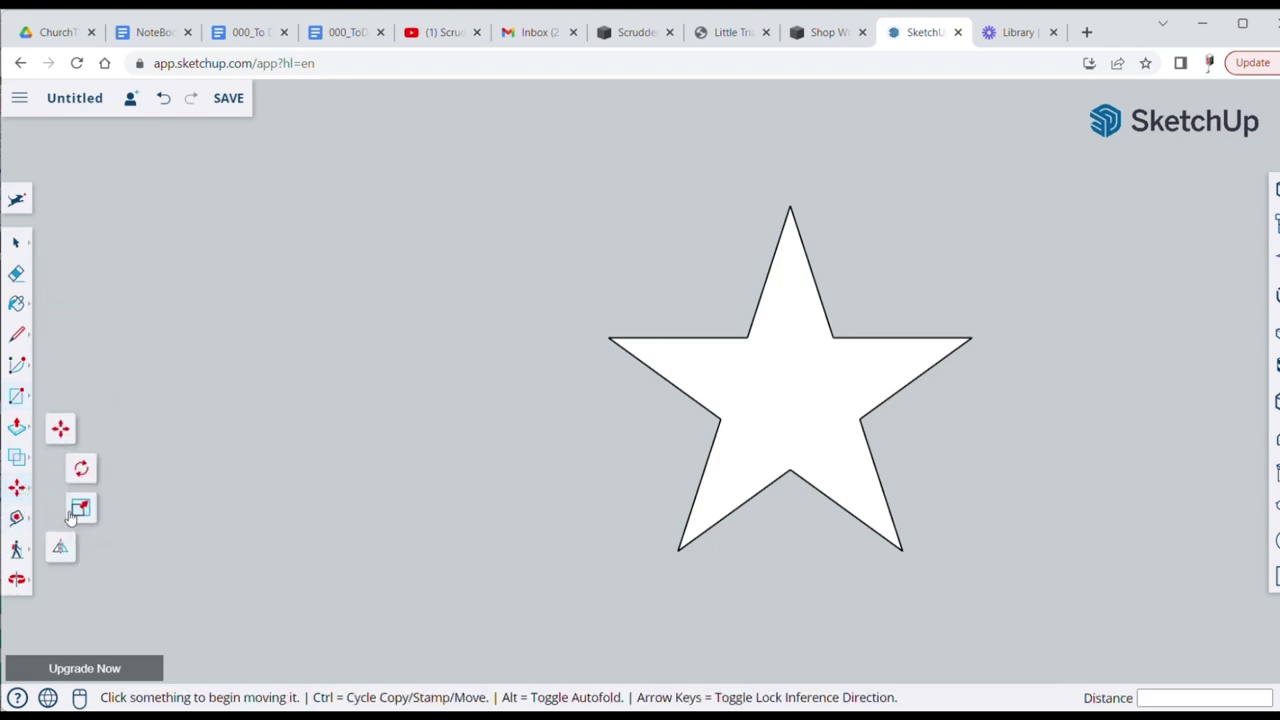
left_click(16, 427)
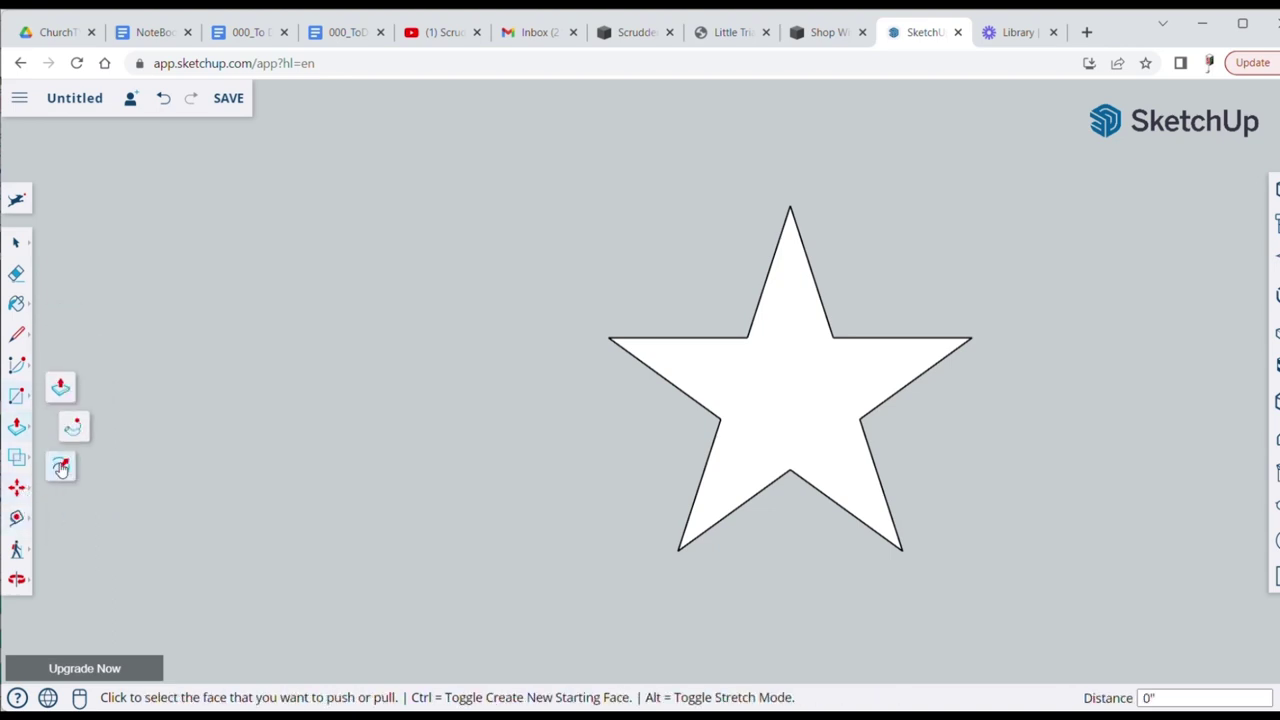
Offset the star face's outline inward by .5 with the Offset tool
left_click(60, 467)
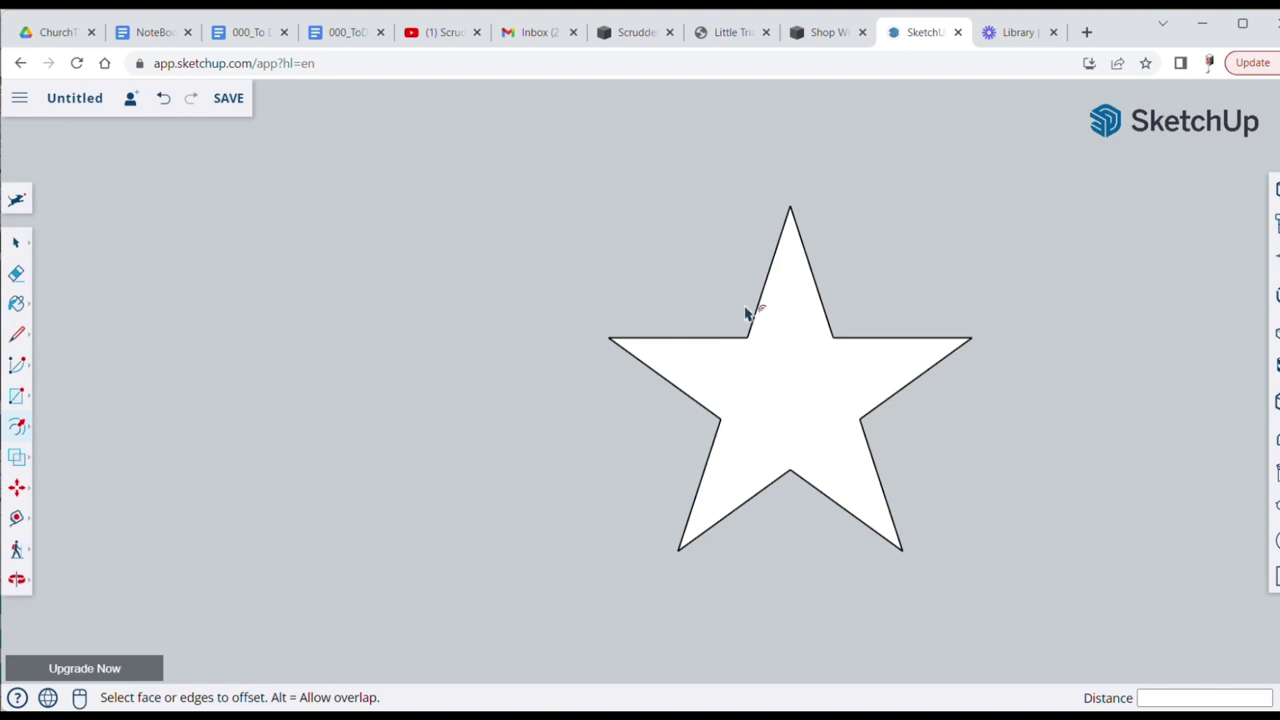
scroll(766, 258, "down", 2)
scroll(762, 262, "up", 4)
scroll(762, 262, "up", 2)
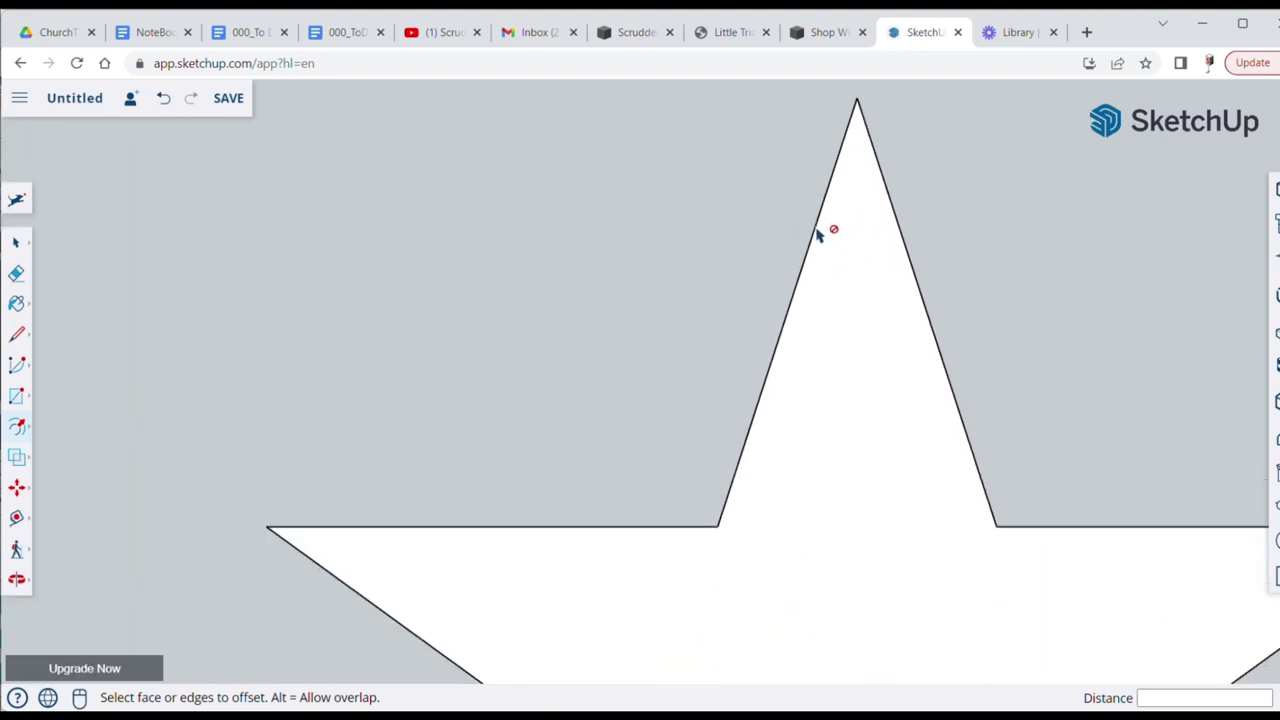
left_click(805, 259)
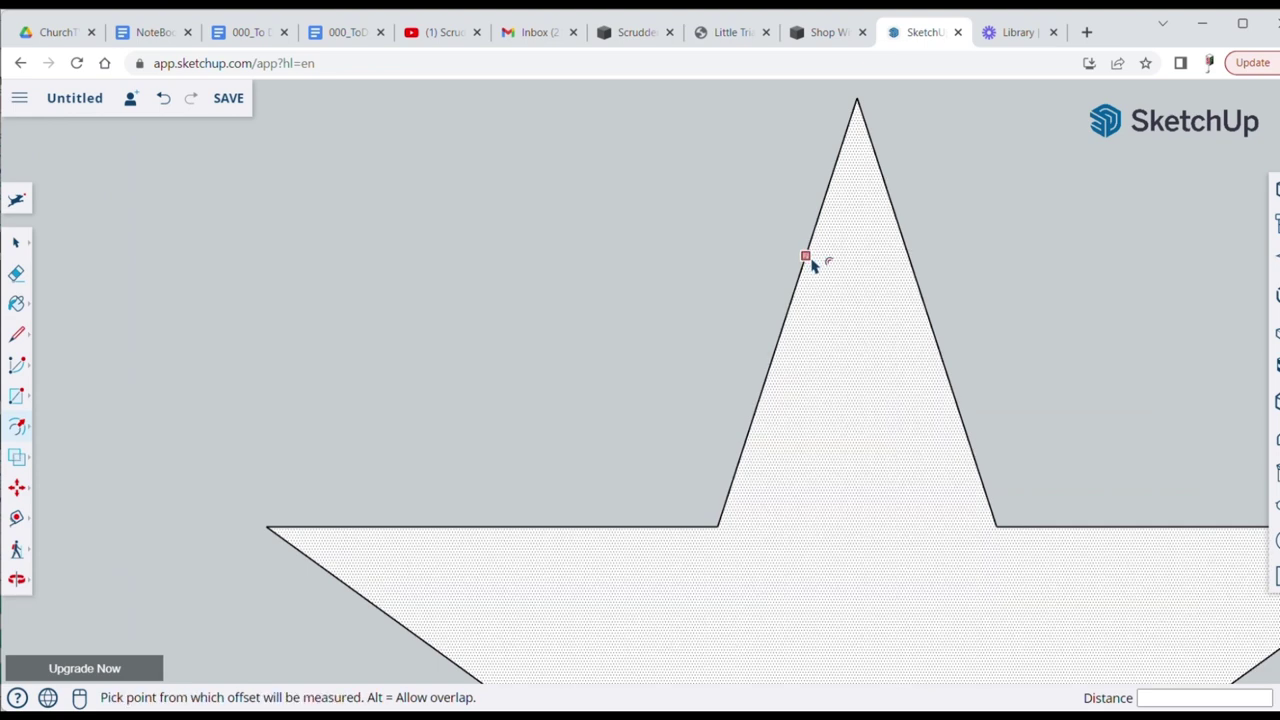
left_click(805, 256)
scroll(770, 268, "down", 3)
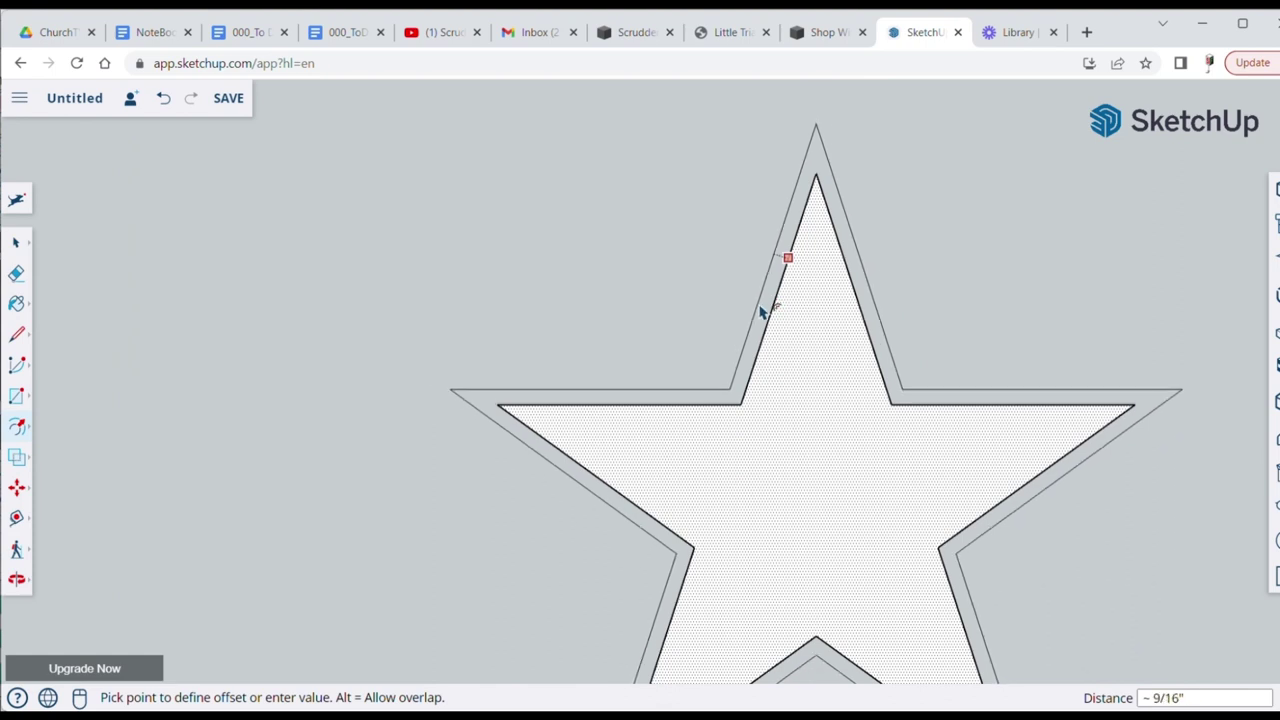
type(".5")
key("Return")
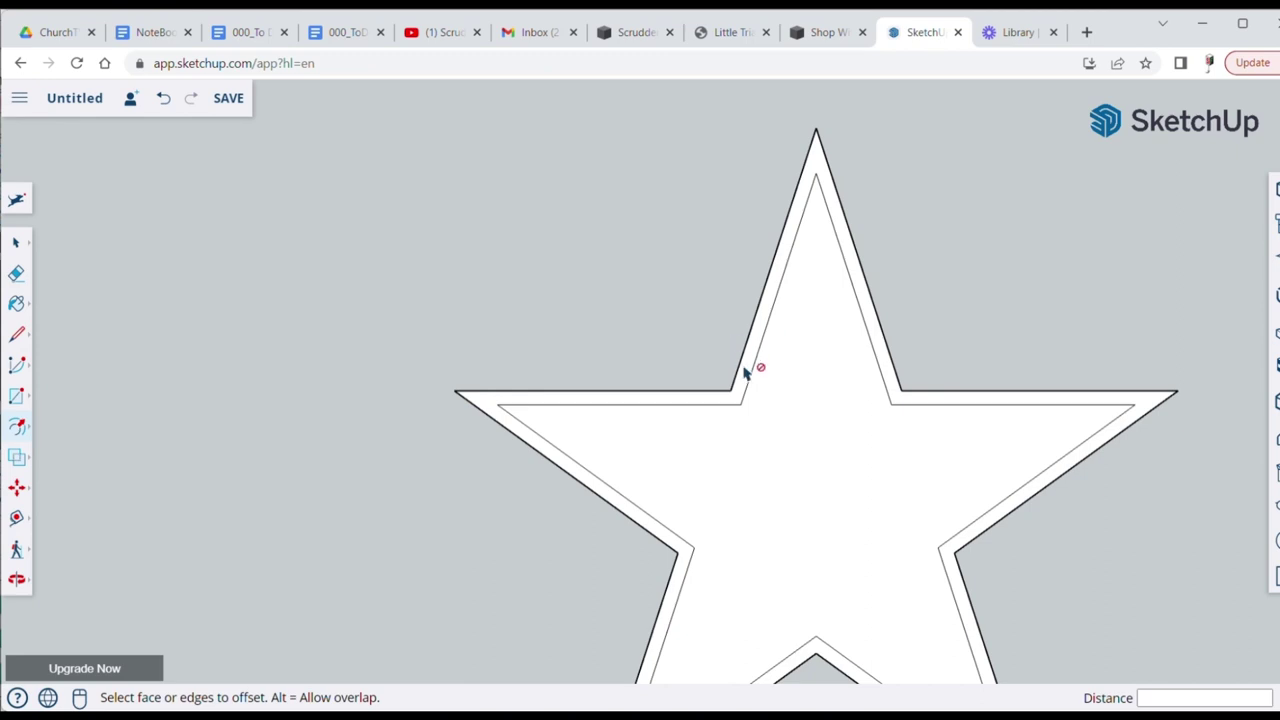
Offset the star's edge outward by .25
left_click(739, 365)
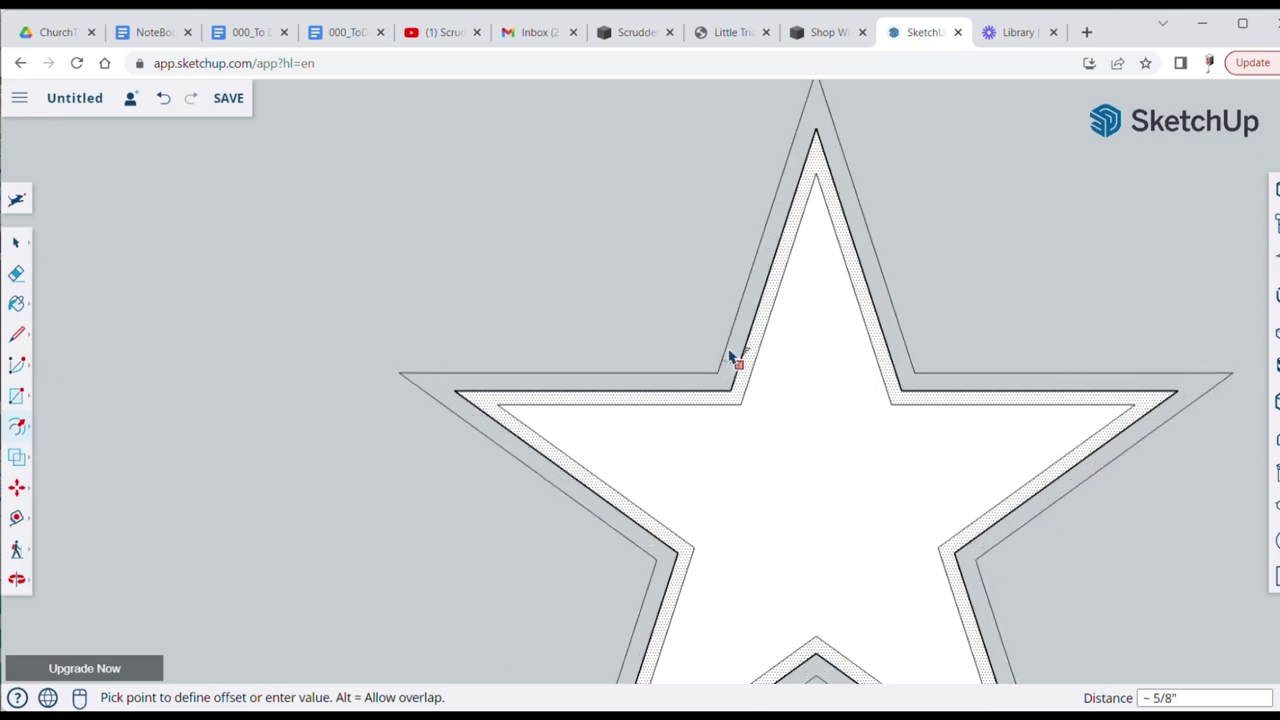
type(".25")
key("Return")
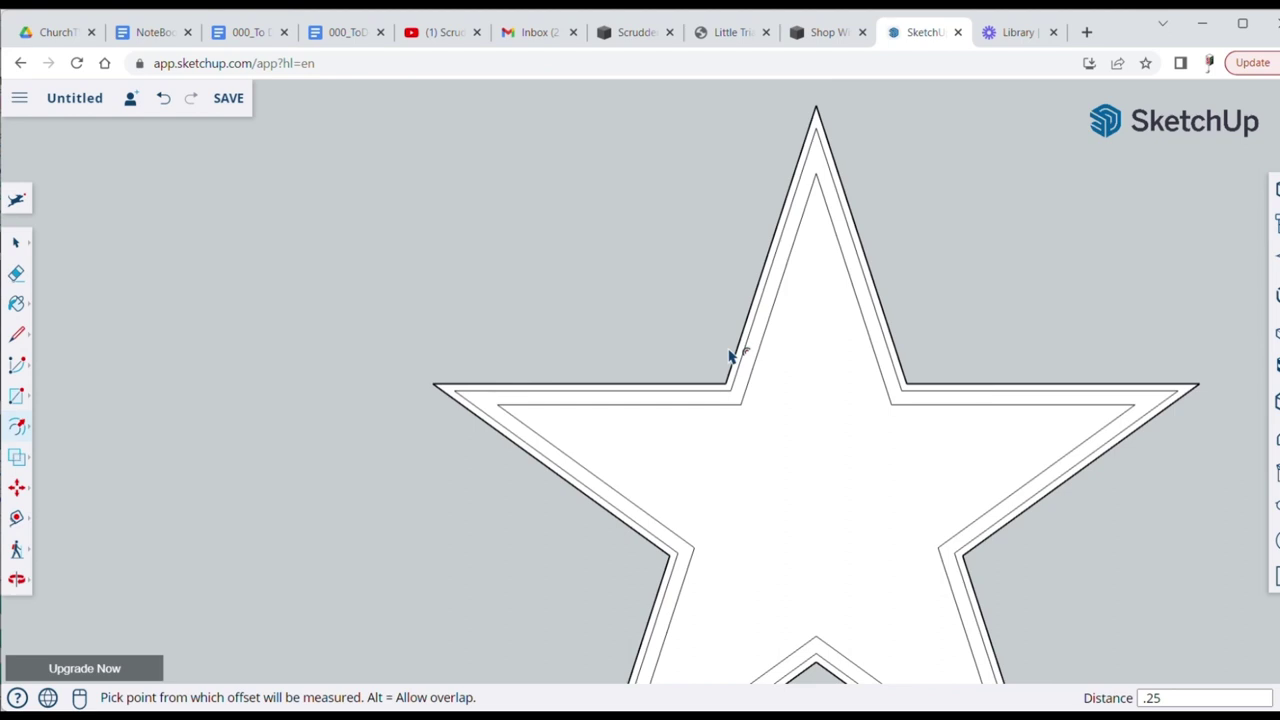
key("Escape")
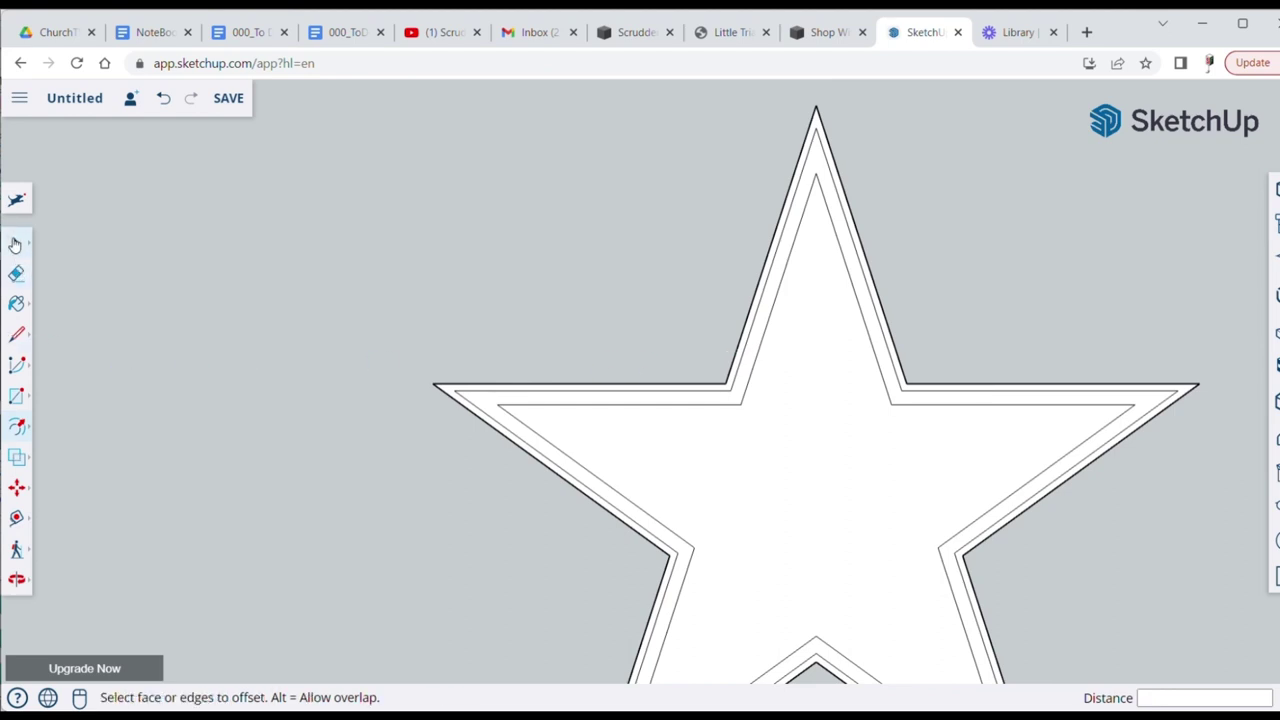
Delete the band face between the star's outlines
left_click(16, 243)
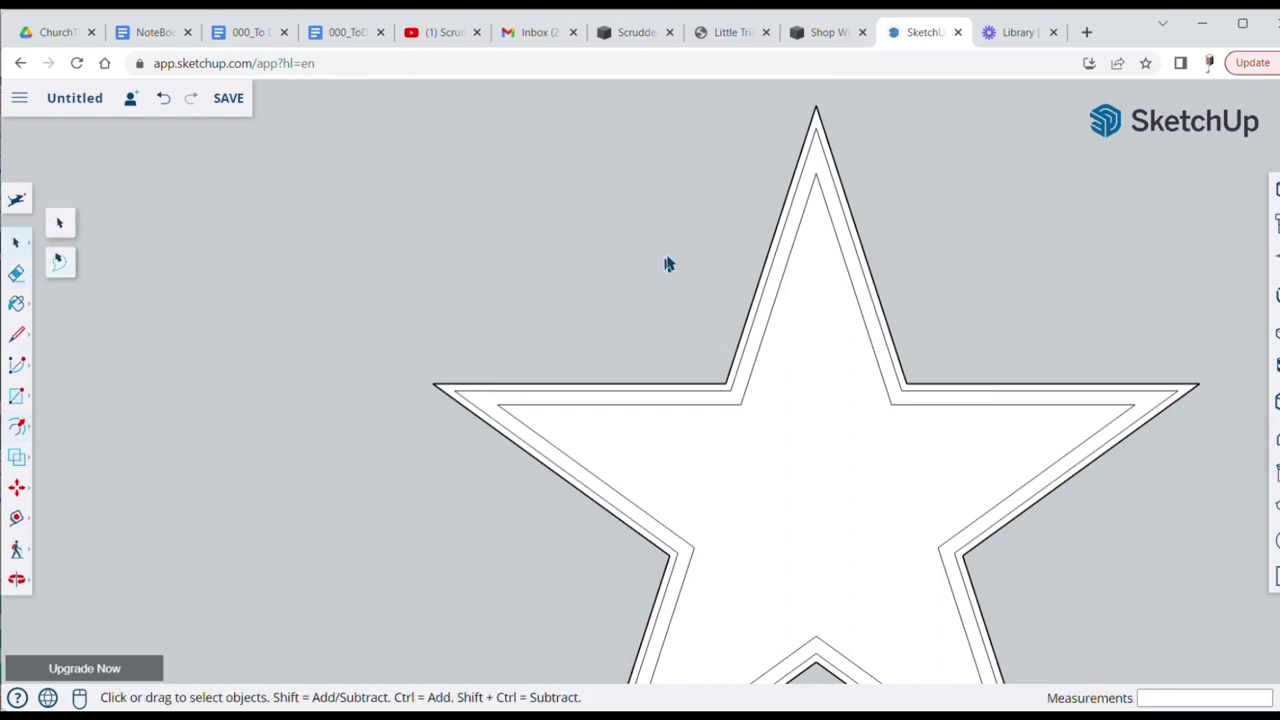
left_click(776, 280)
key("Delete")
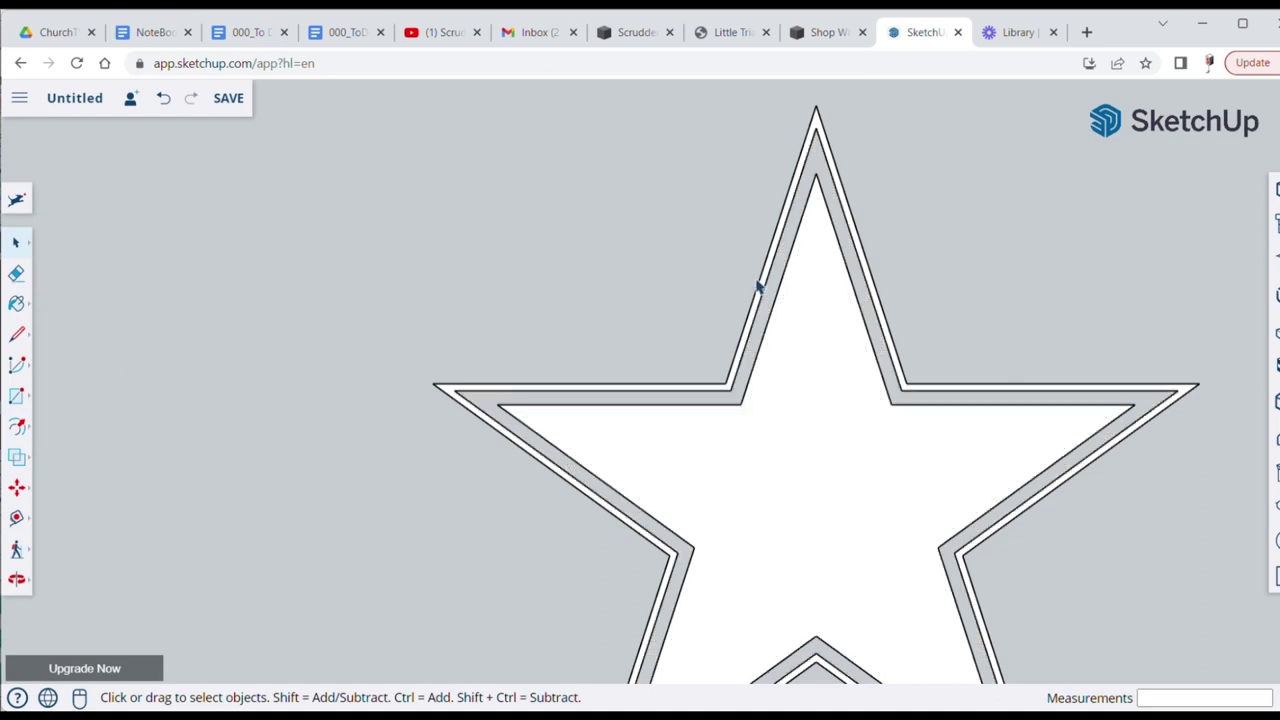
scroll(344, 309, "down", 2)
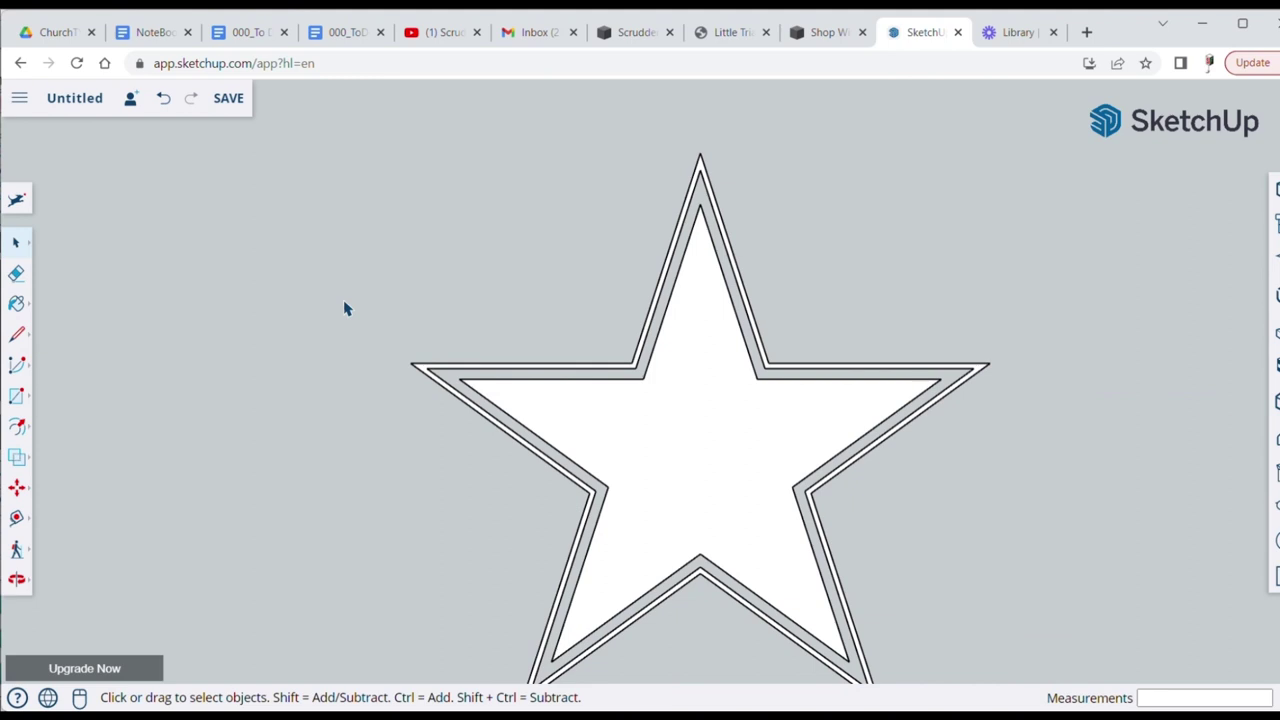
scroll(384, 325, "up", 1)
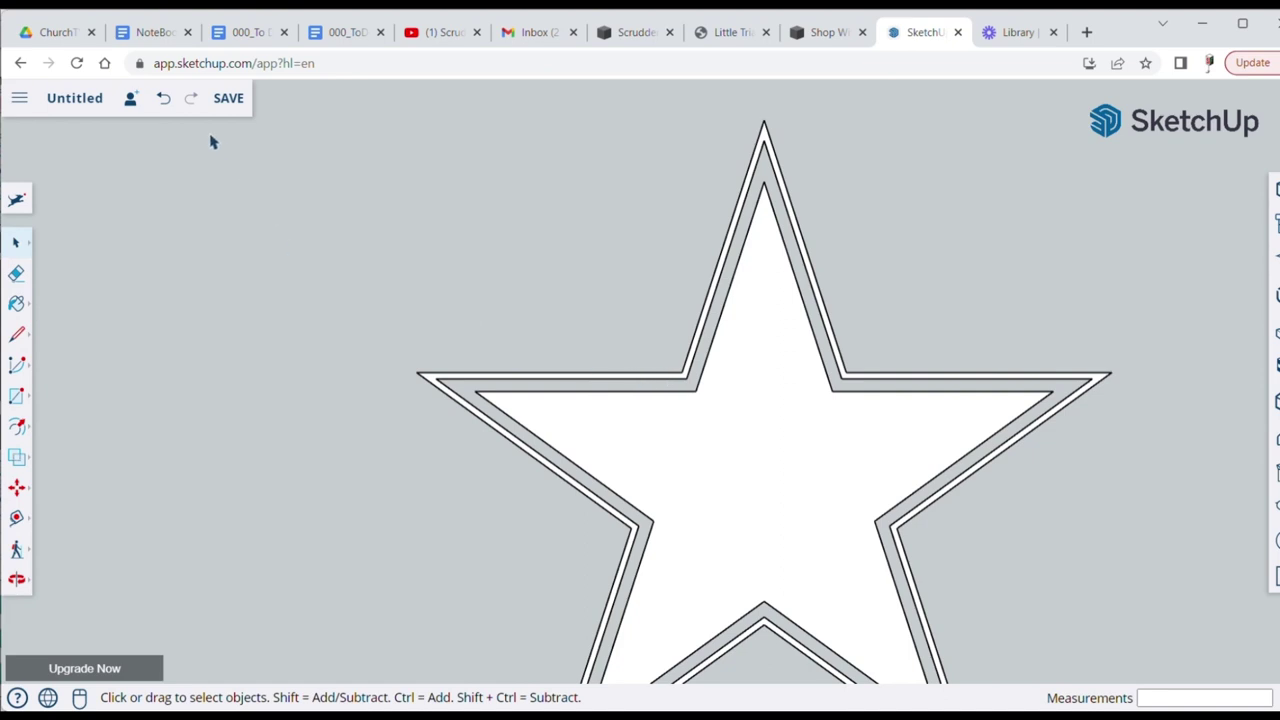
Undo the band deletion and .25 outline, then try an outward offset of 5 and undo it
left_click(161, 98)
left_click(161, 98)
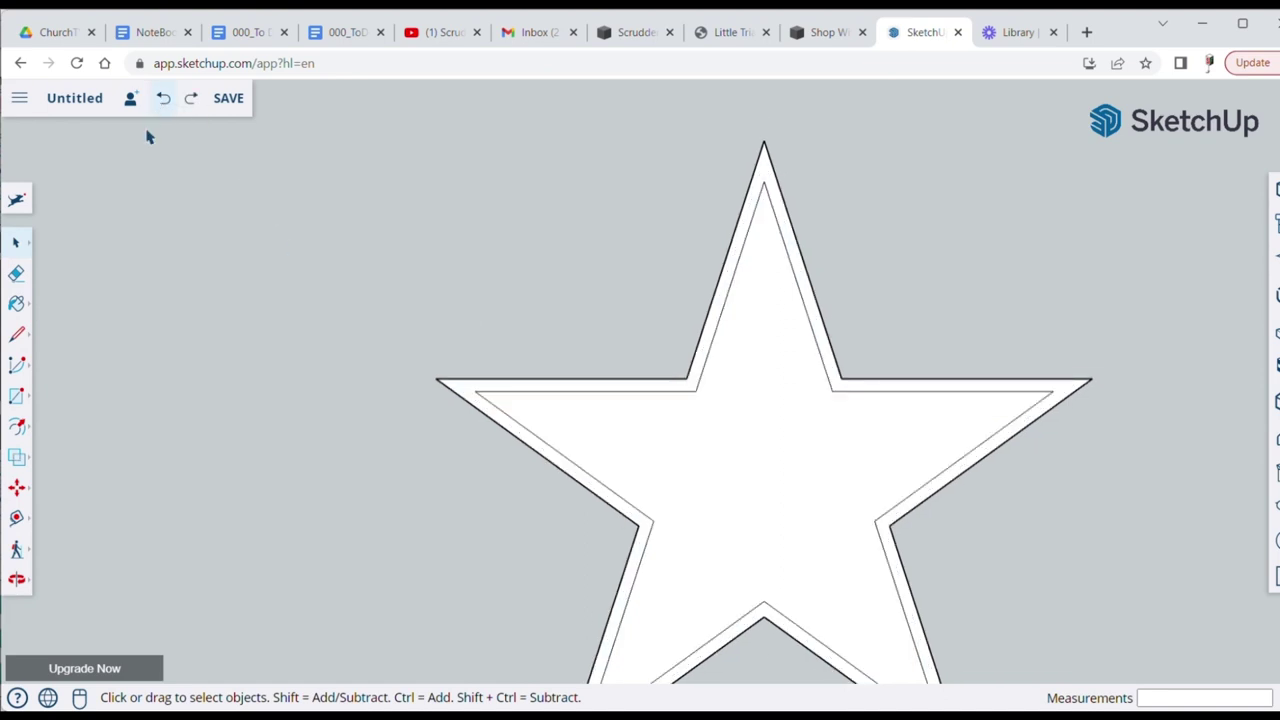
left_click(18, 428)
left_click(650, 388)
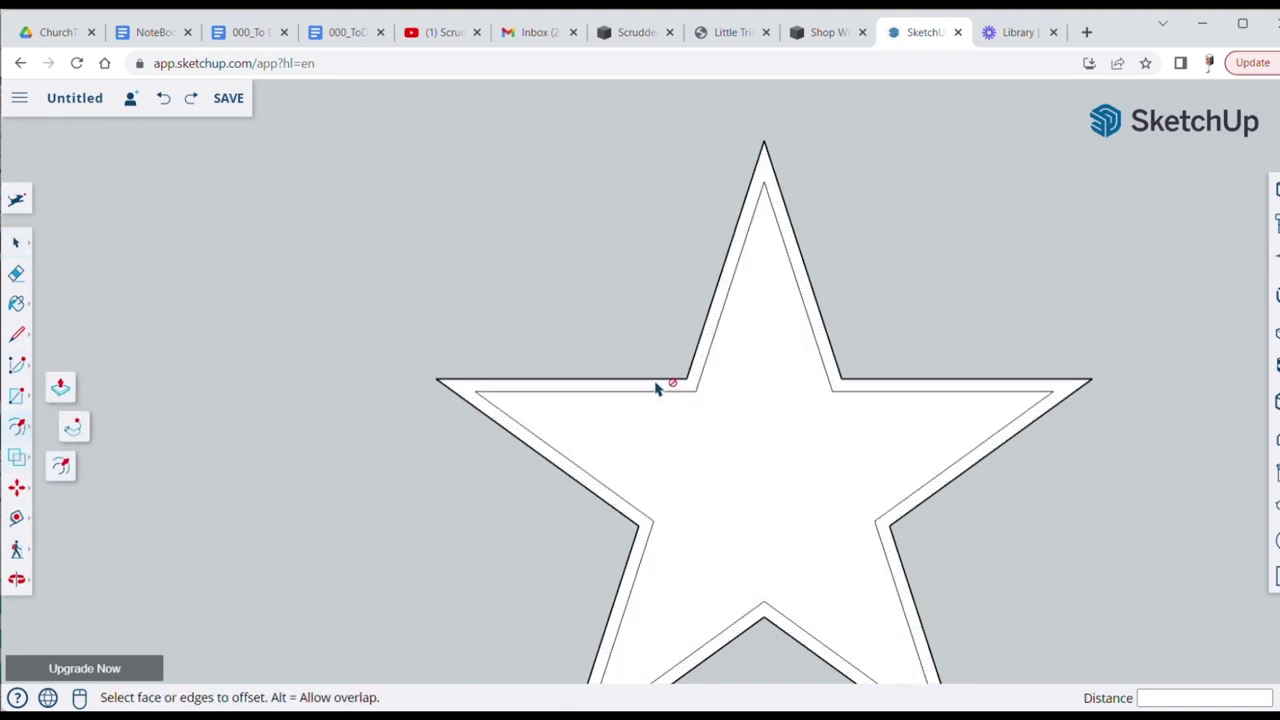
left_click(636, 390)
left_click(630, 378)
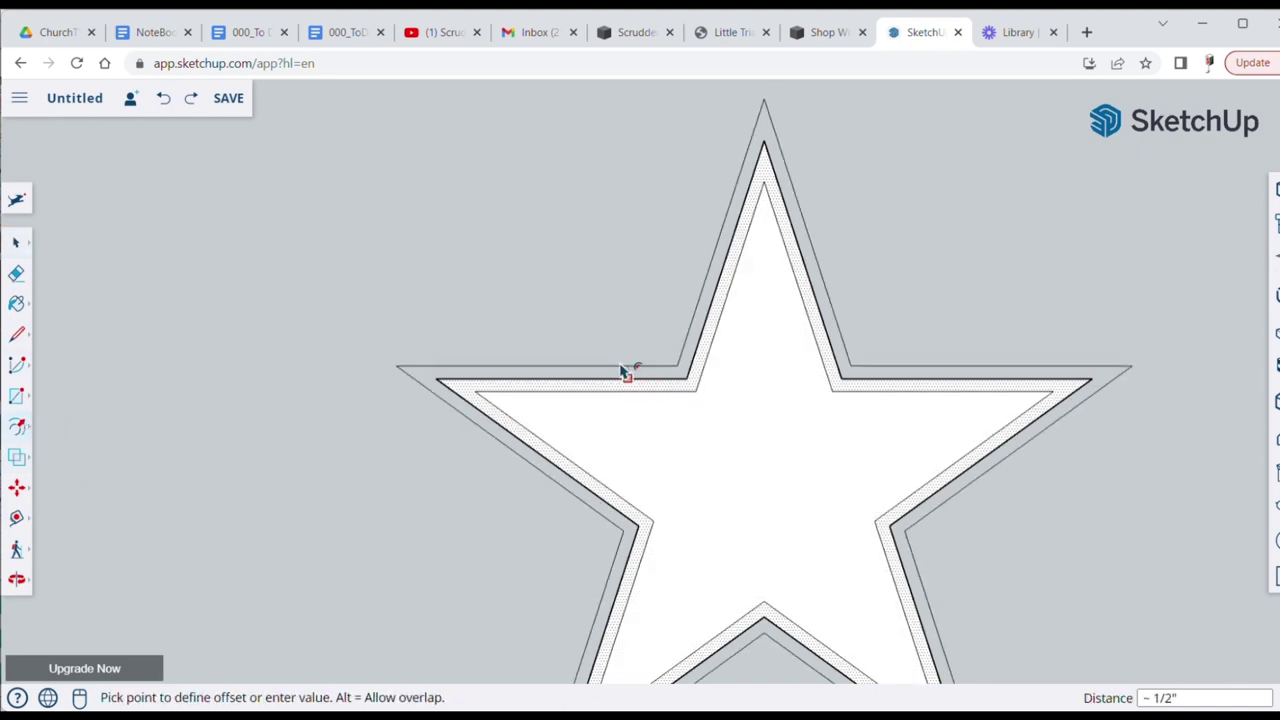
type("5")
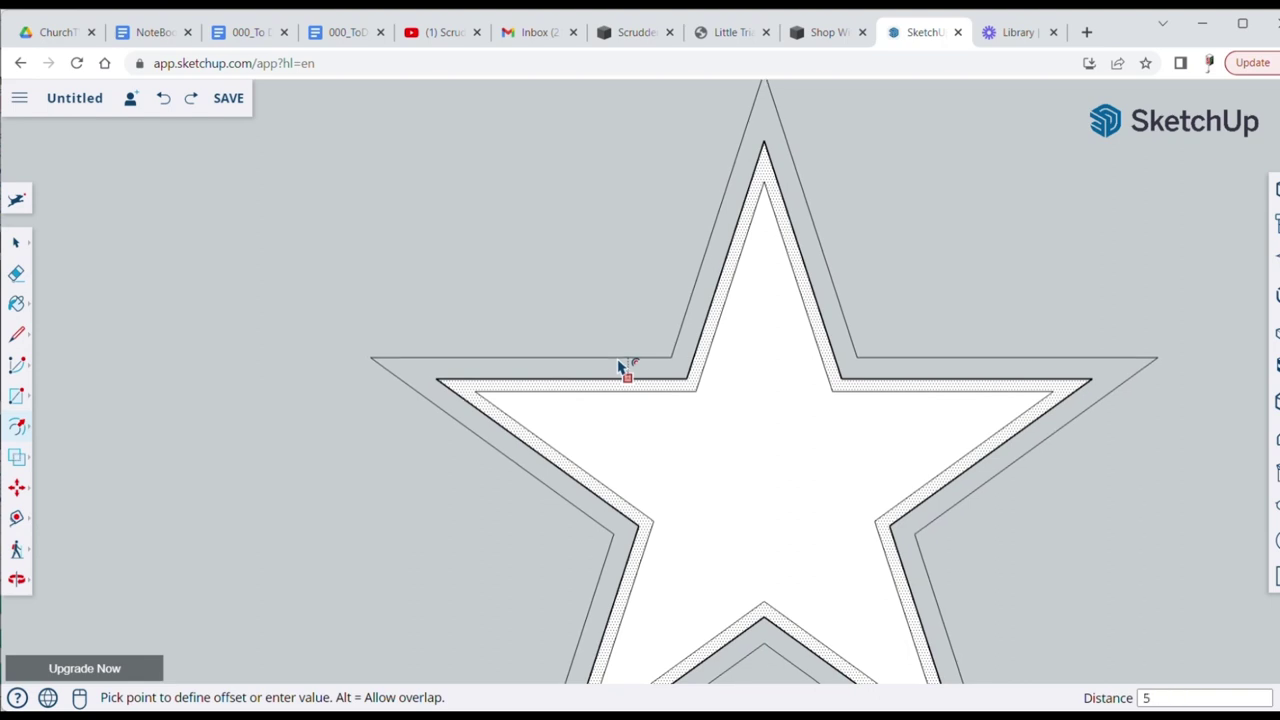
key("Return")
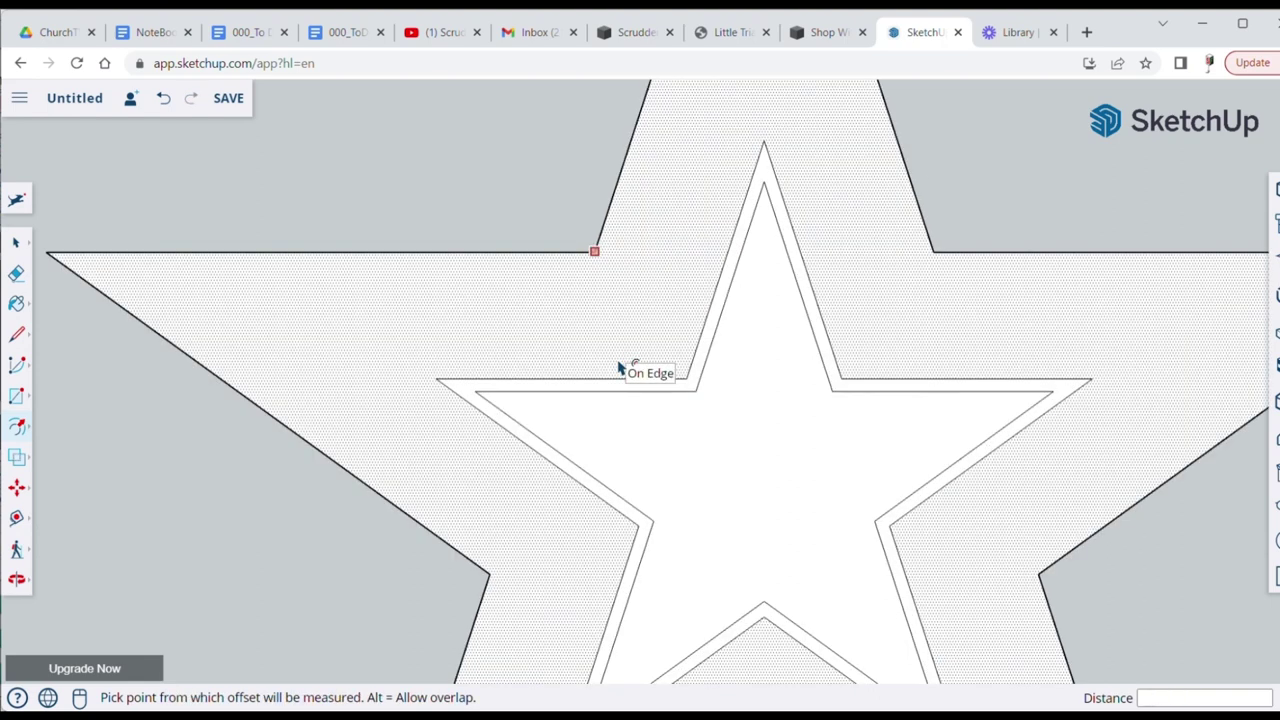
left_click(163, 98)
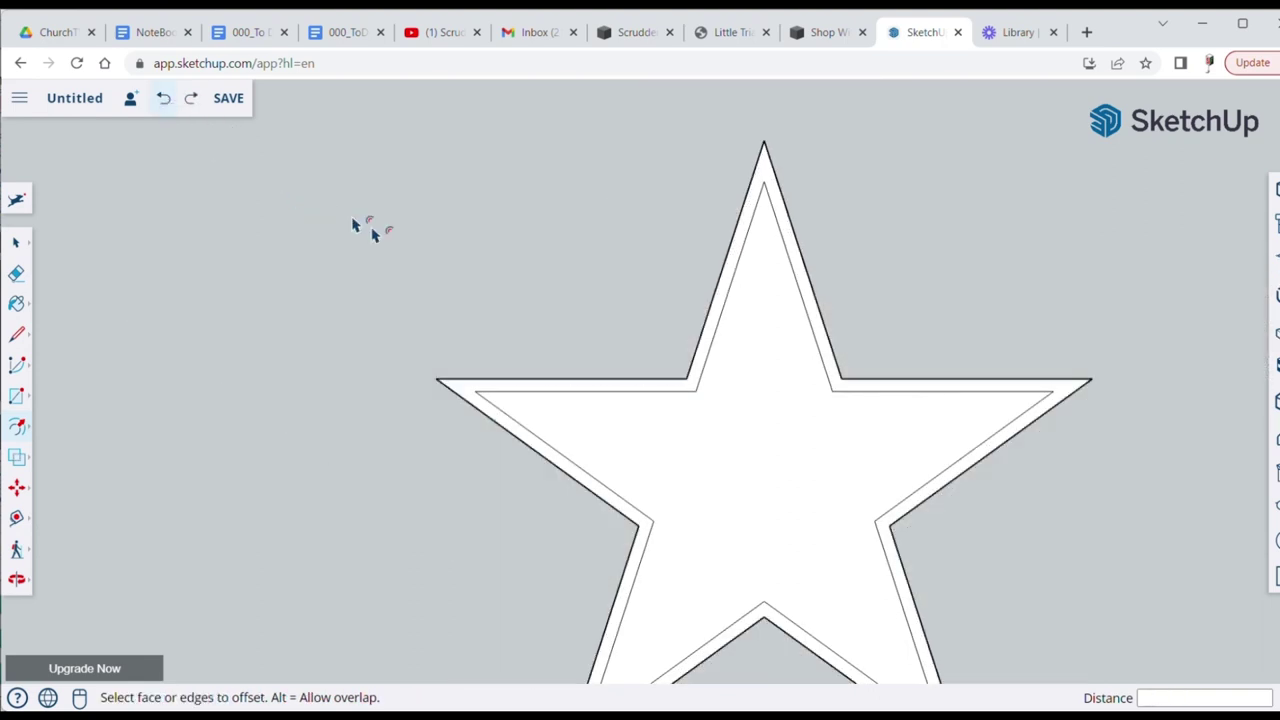
Offset the star outward by .5 and delete the band face between the inner outlines
left_click(565, 378)
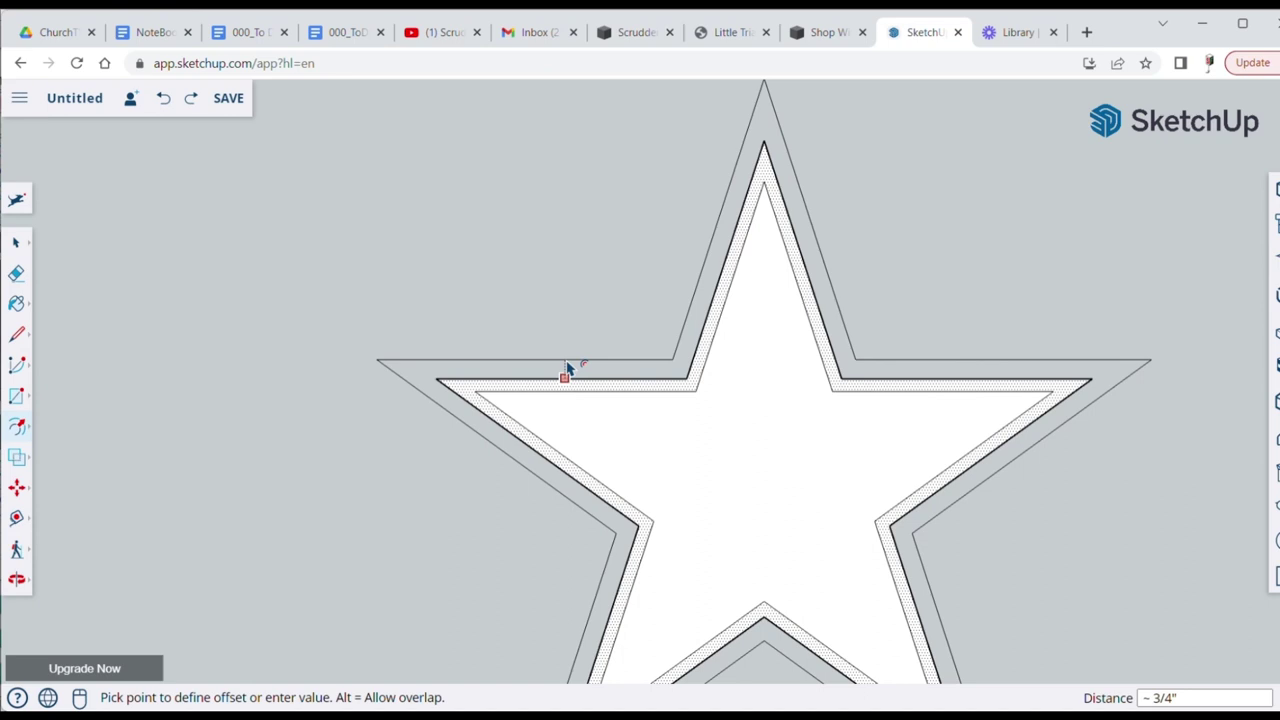
type(".5")
key("Return")
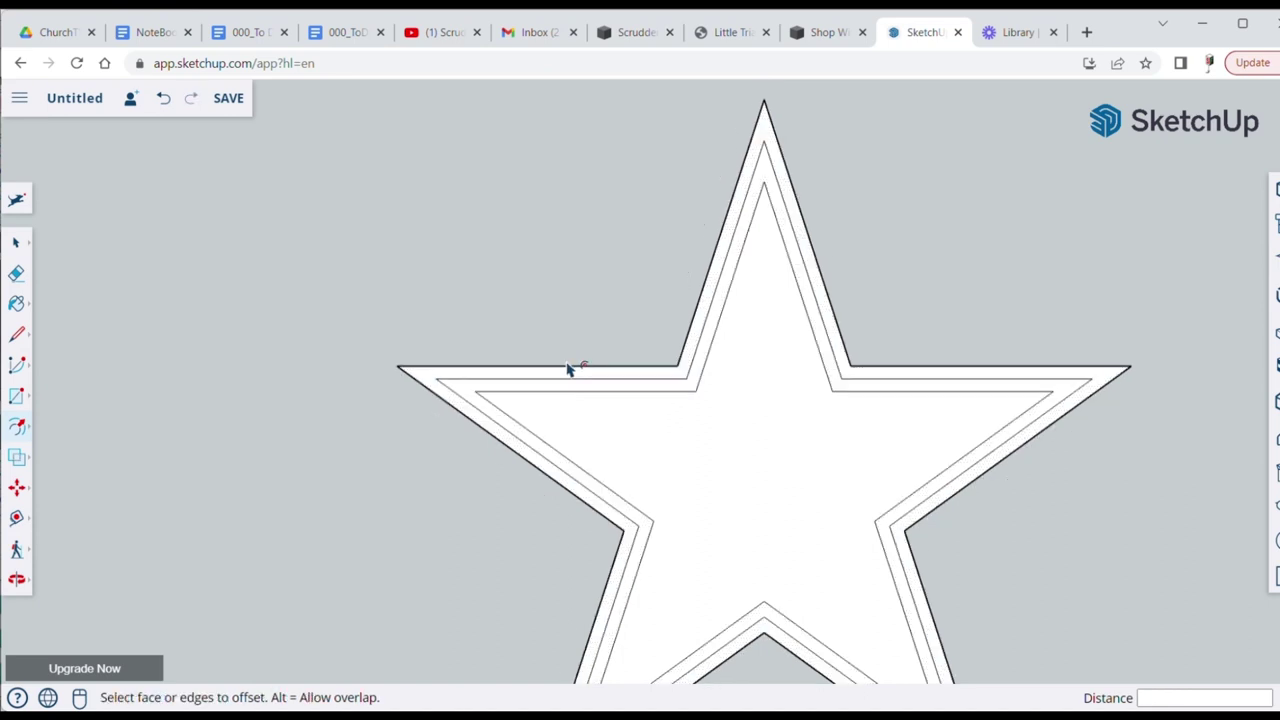
left_click(16, 245)
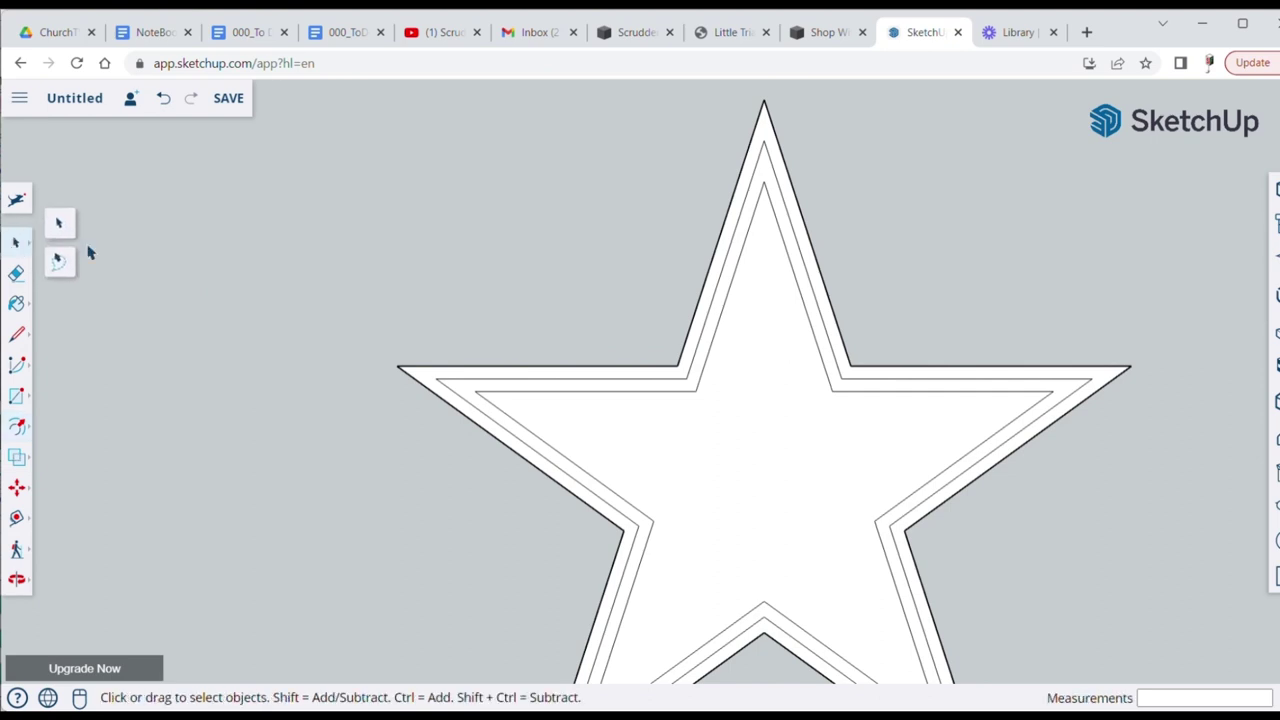
left_click(763, 181)
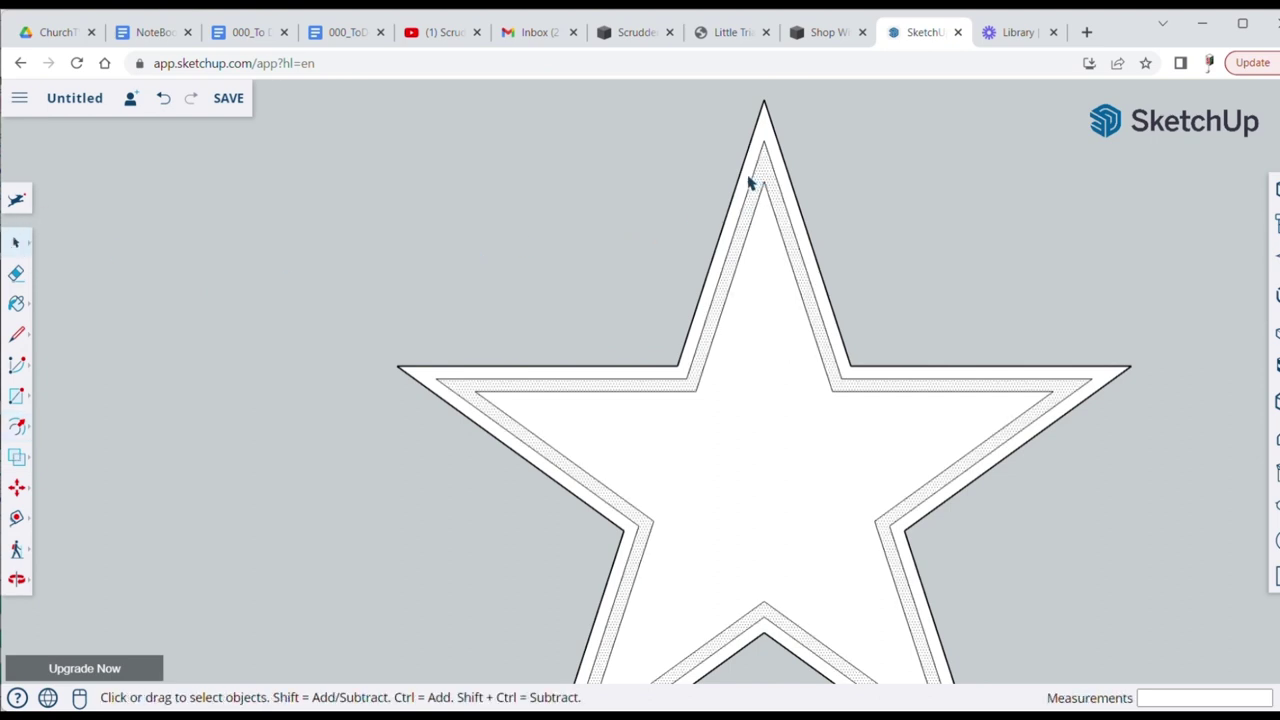
key("Delete")
scroll(641, 226, "up", 1)
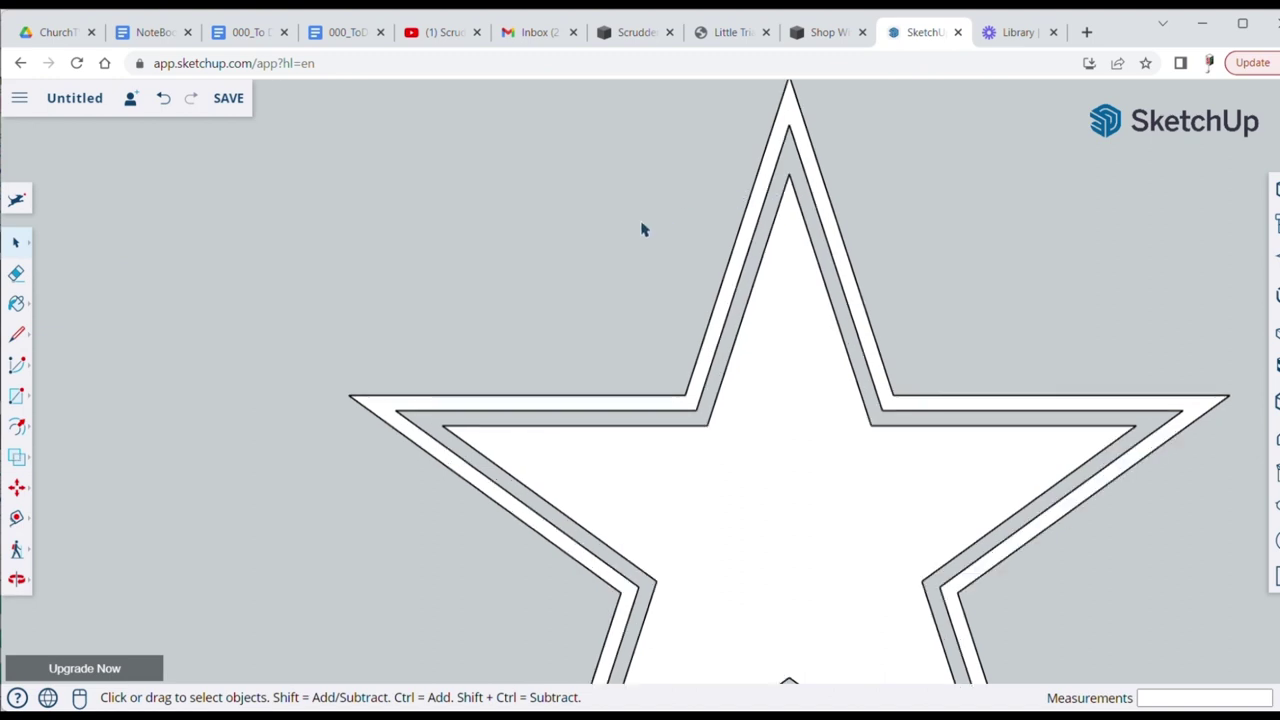
Zoom out to frame the whole bordered star and bring up the blank Paint canvas
scroll(643, 230, "down", 3)
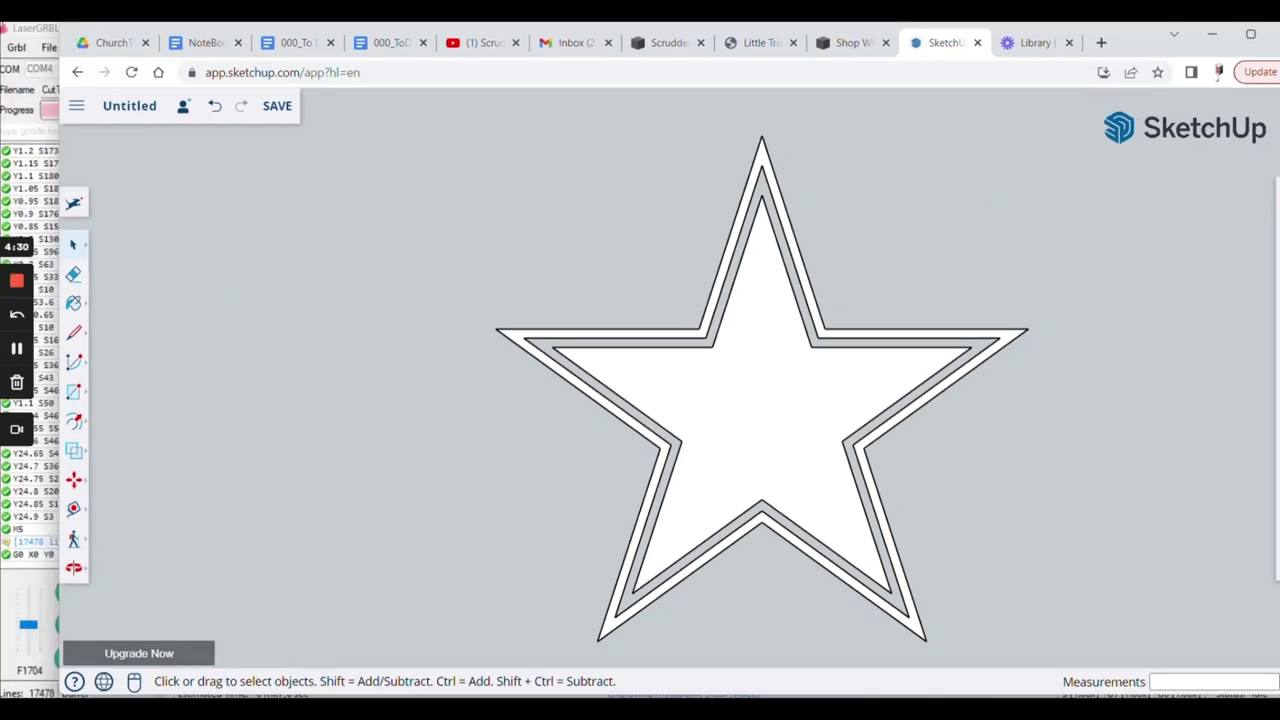
left_click(565, 620)
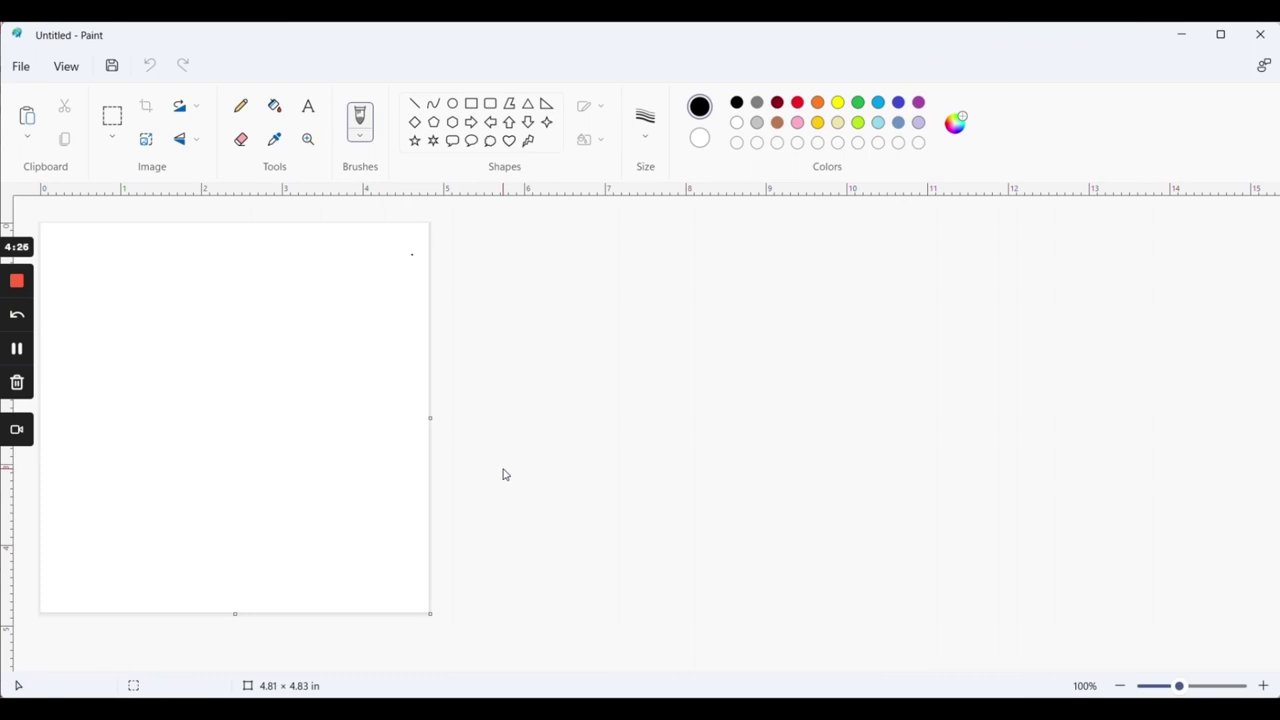
Paste the SketchUp star screenshot, move it top-left, and narrow the canvas to the star
key("ctrl+v")
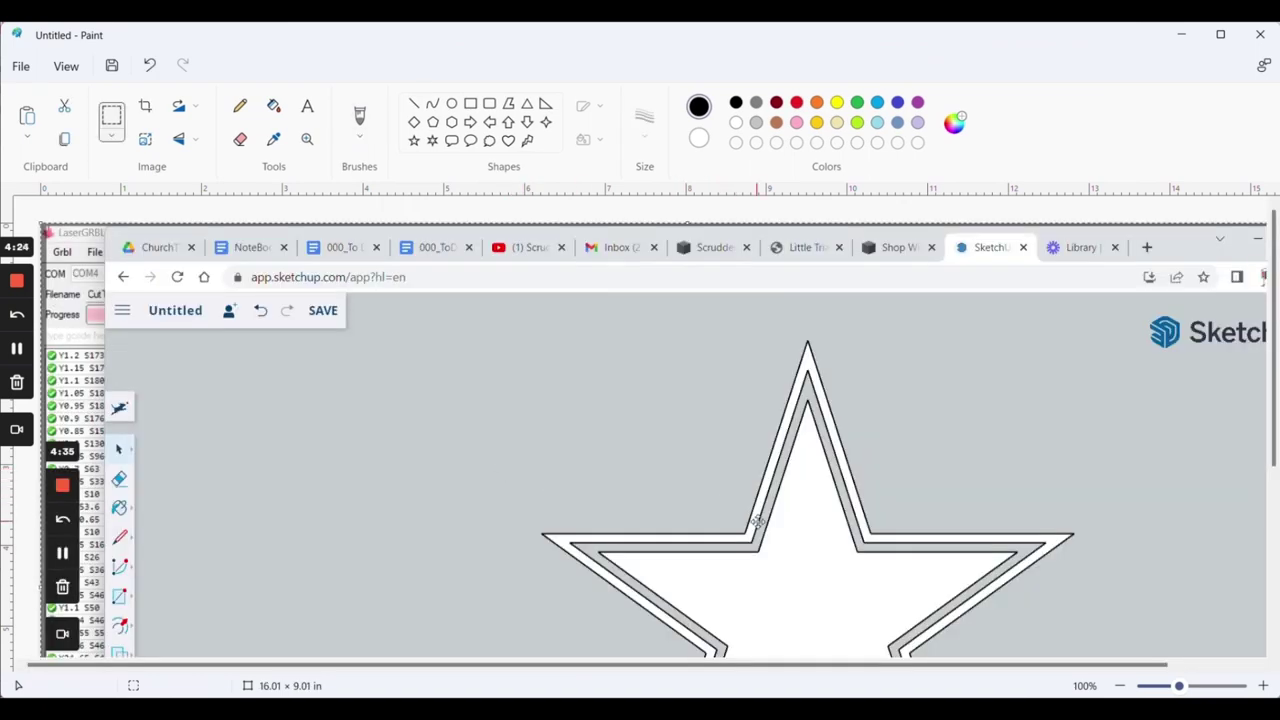
mouse_move(764, 531)
left_mouse_down()
mouse_move(609, 457)
mouse_move(431, 423)
mouse_move(265, 431)
left_mouse_up()
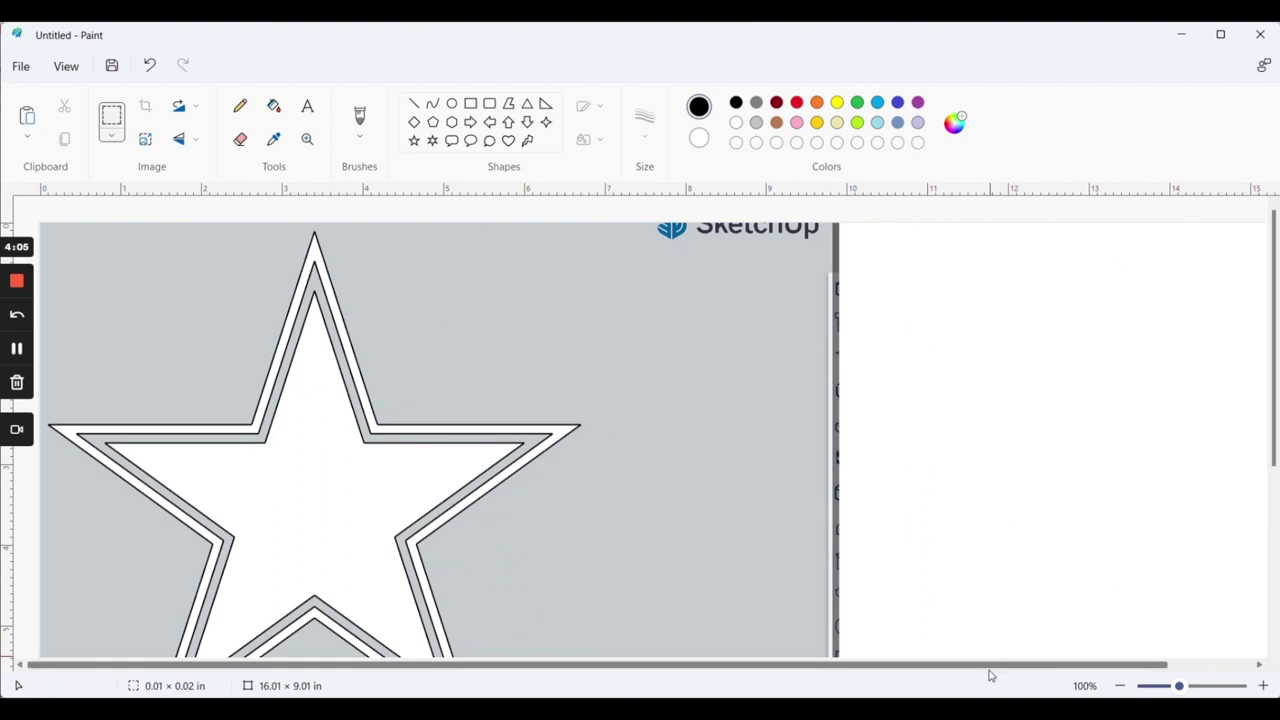
left_click_drag(991, 668, 1090, 668)
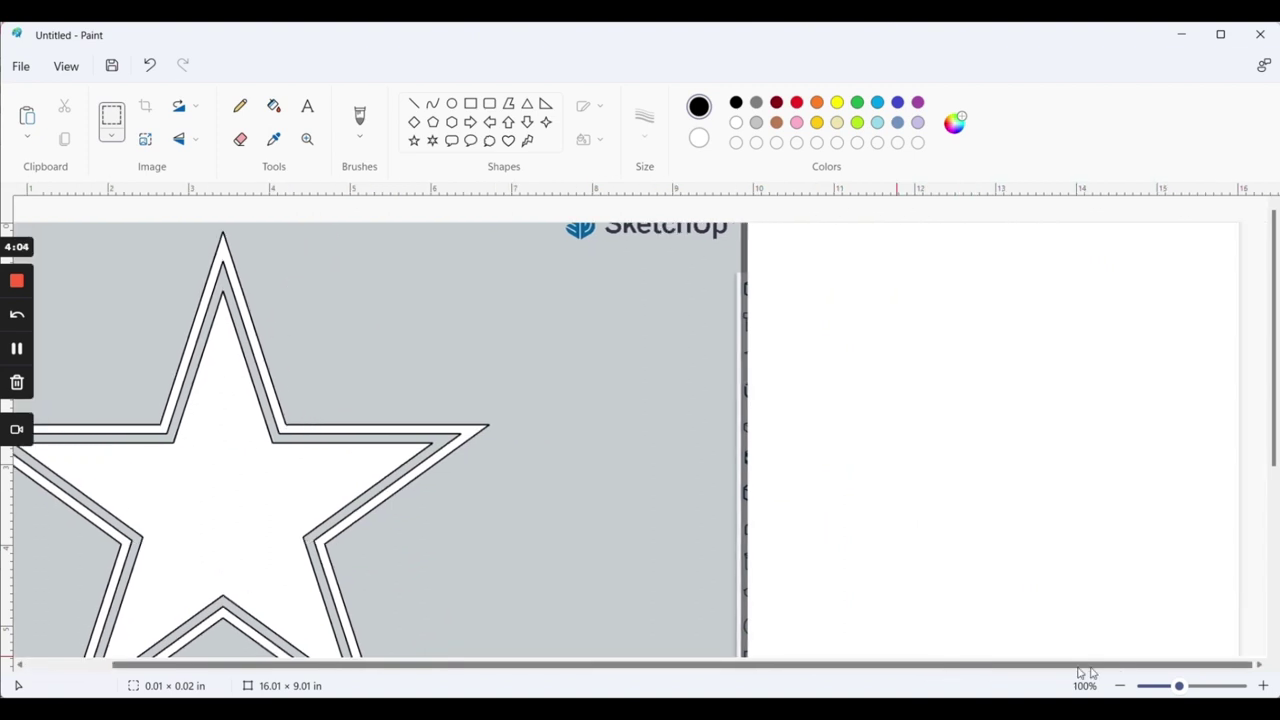
left_click_drag(1240, 584, 590, 526)
left_click_drag(690, 587, 590, 580)
Zoom out and raise the canvas bottom edge to cut the leftover strip, leaving 6.79 × 6.49 in
left_click(307, 142)
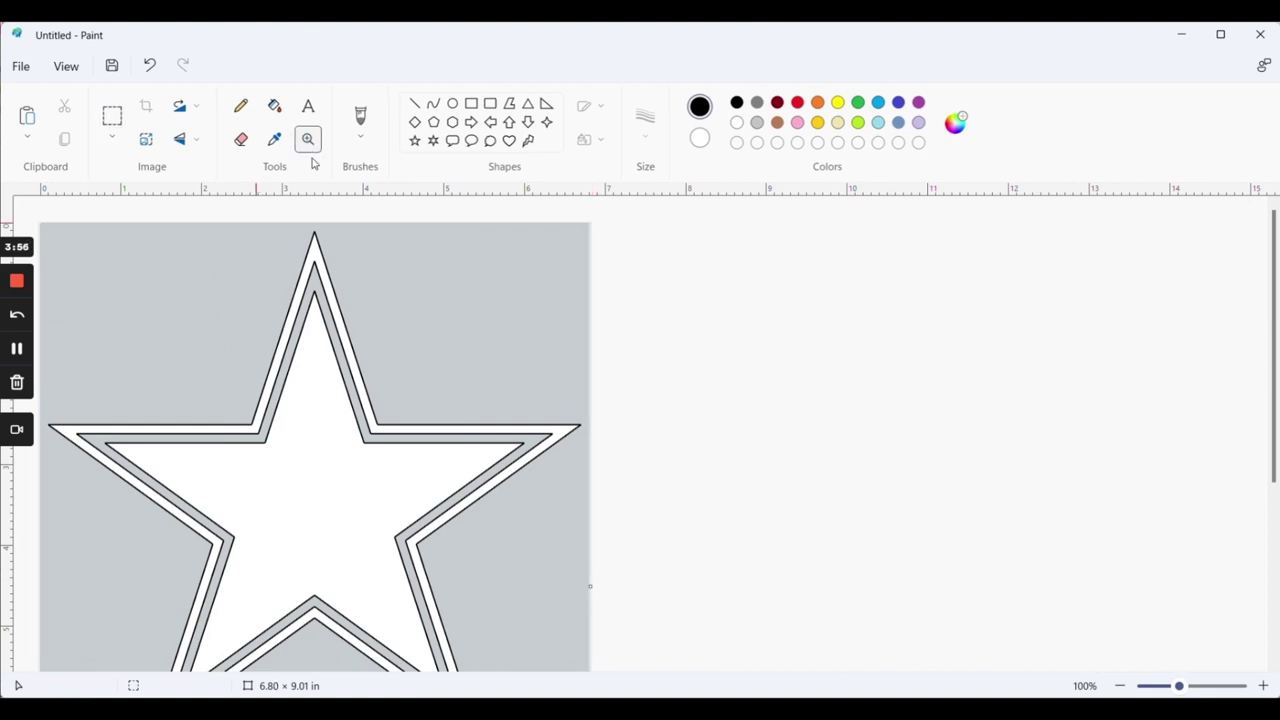
right_click(310, 277)
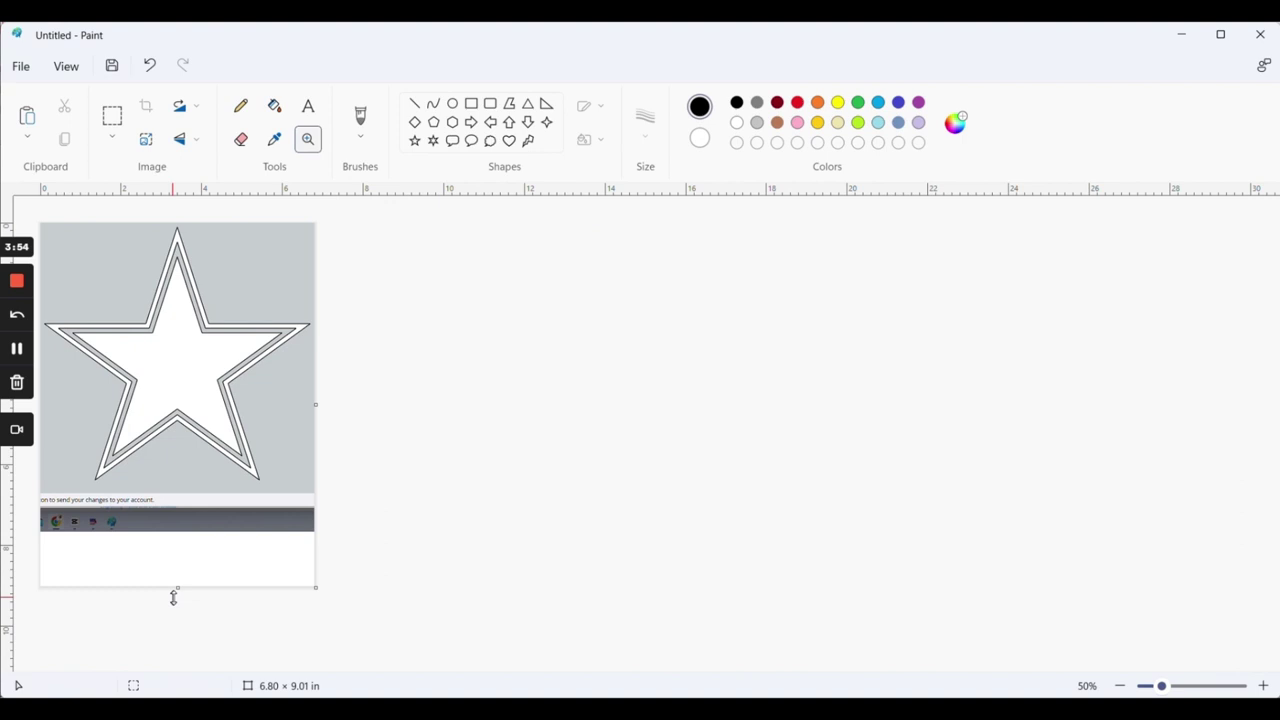
left_click_drag(178, 590, 175, 485)
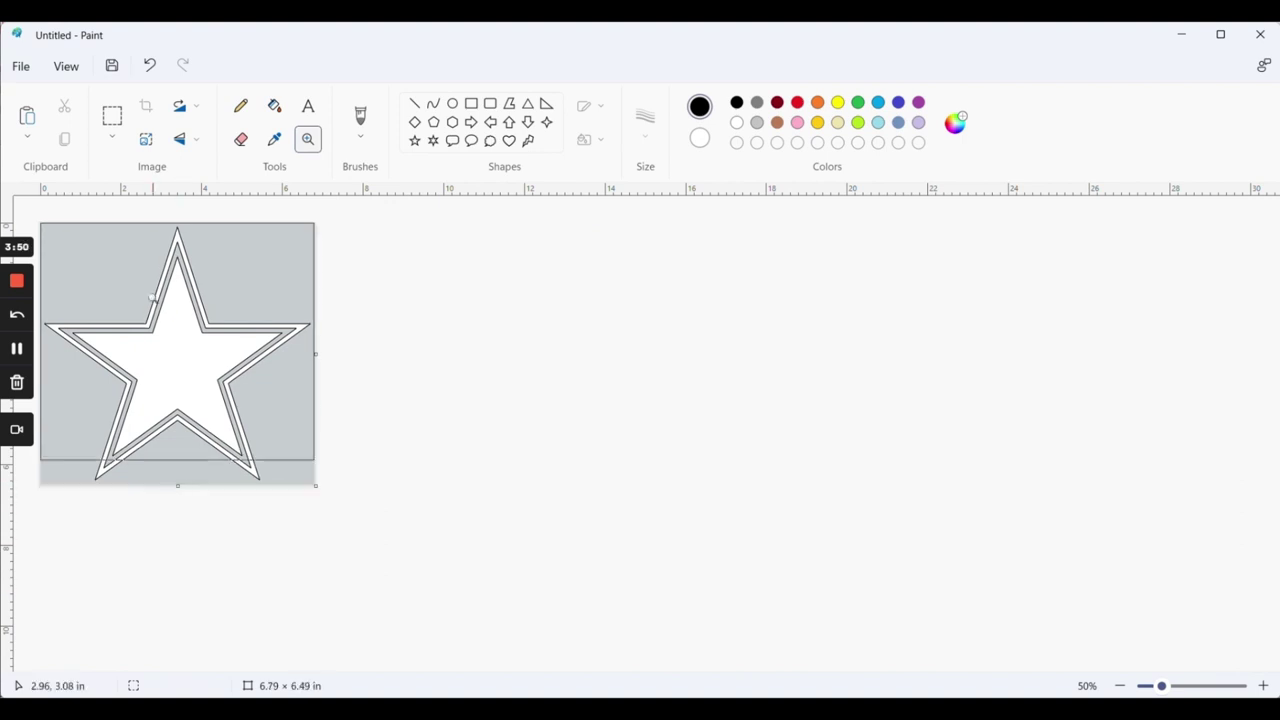
Zoom in and fill the grey background and the inner band between outlines with white
left_click(248, 241)
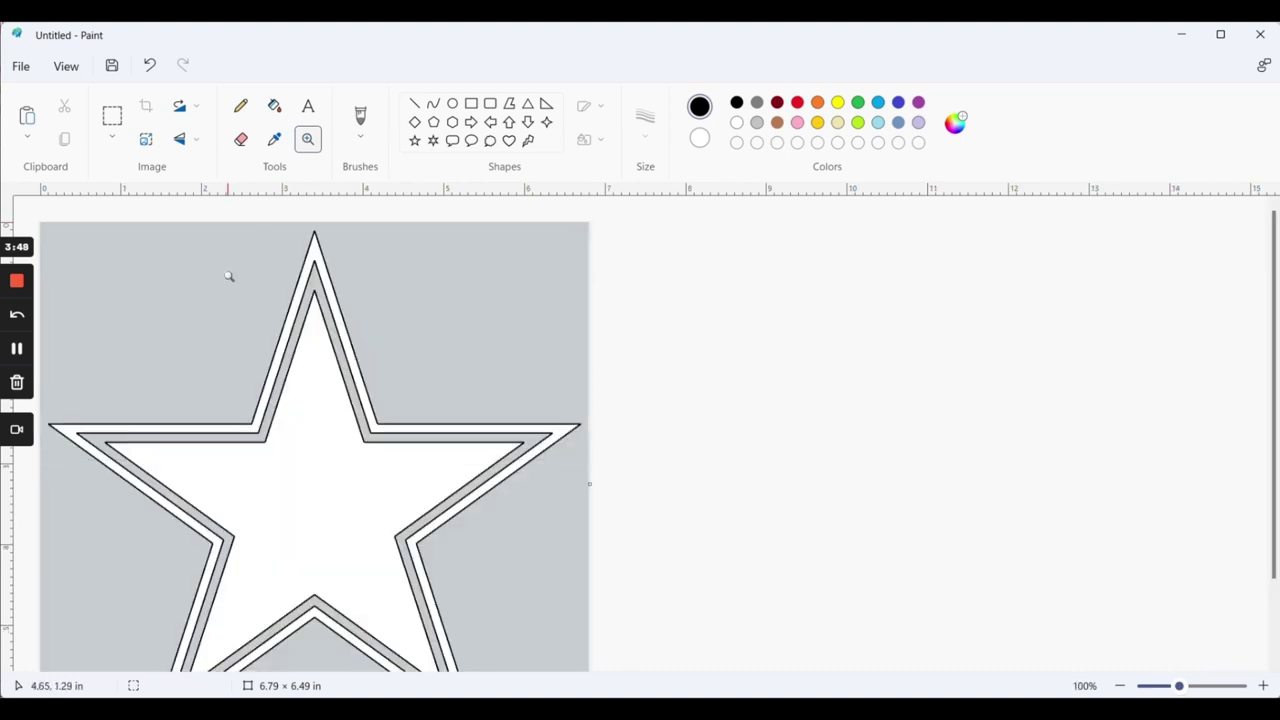
left_click(112, 116)
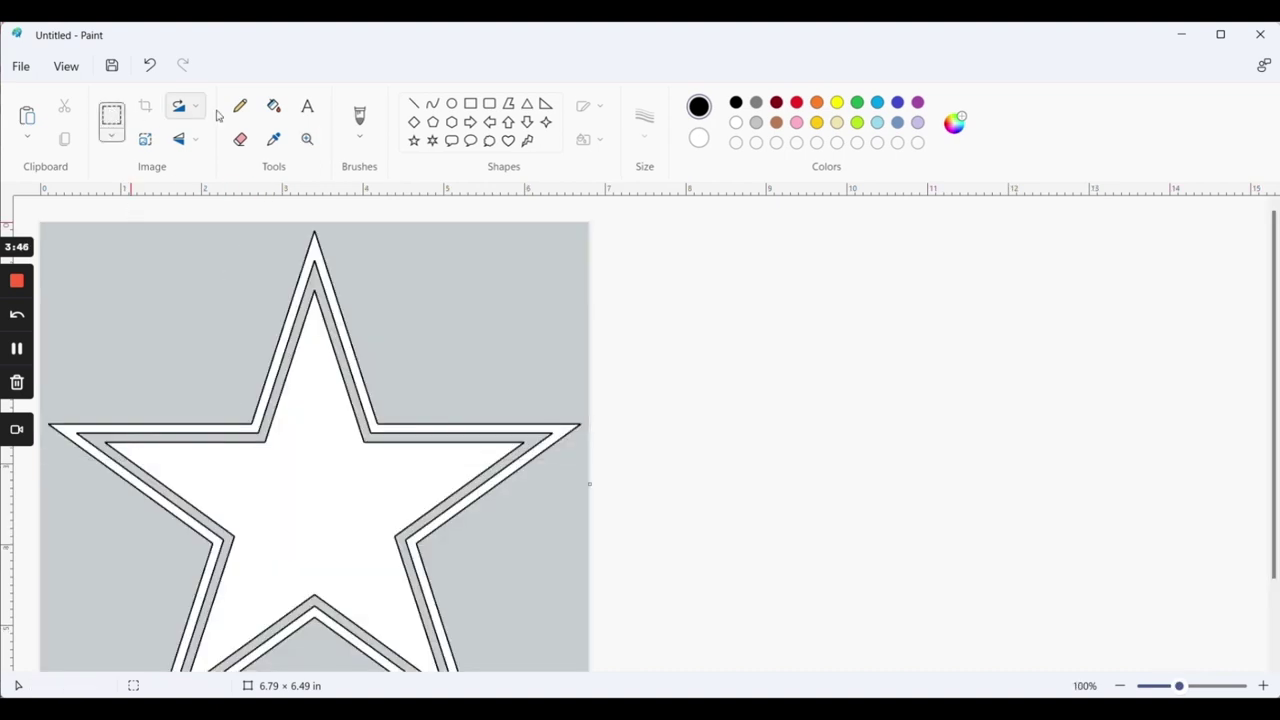
left_click(274, 107)
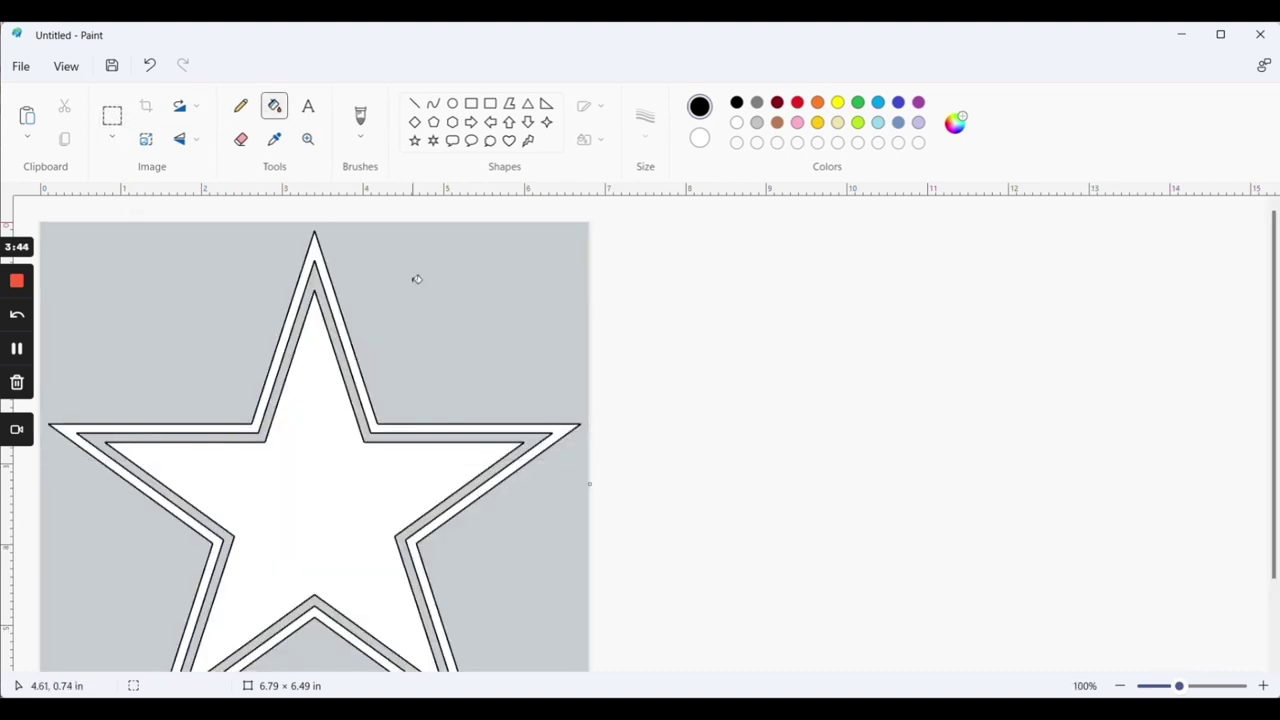
left_click(417, 279)
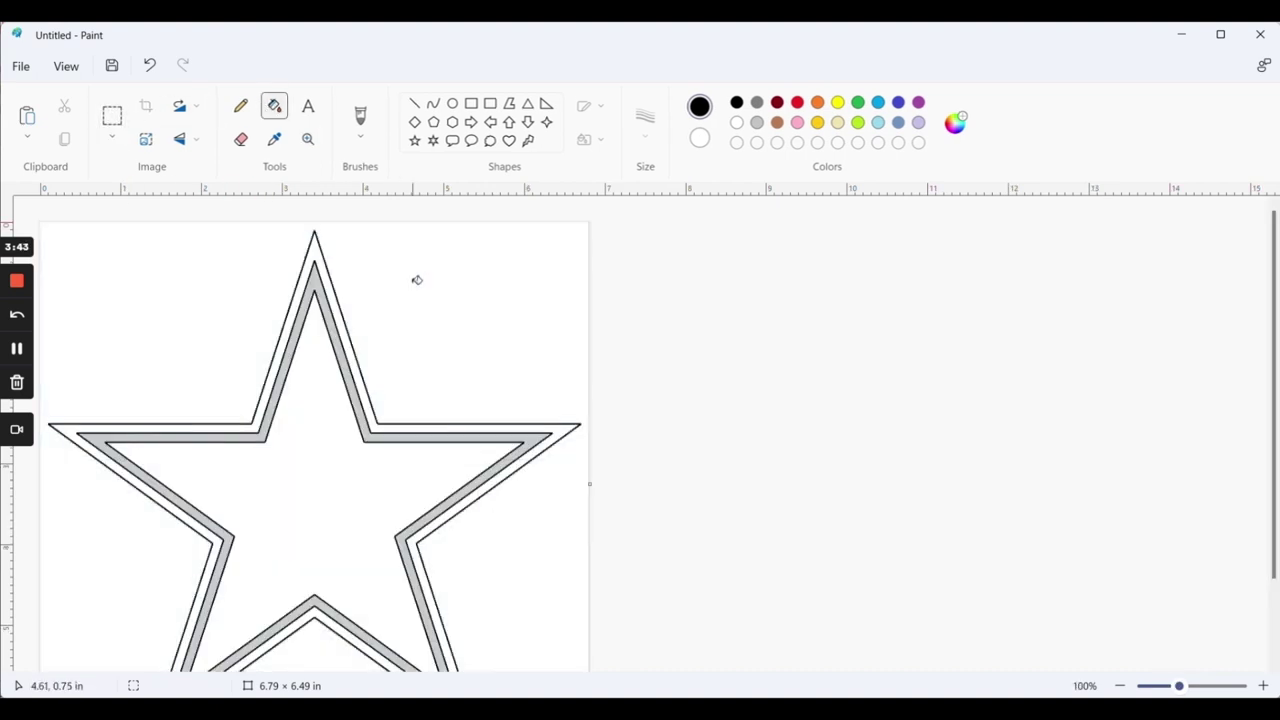
left_click(347, 363)
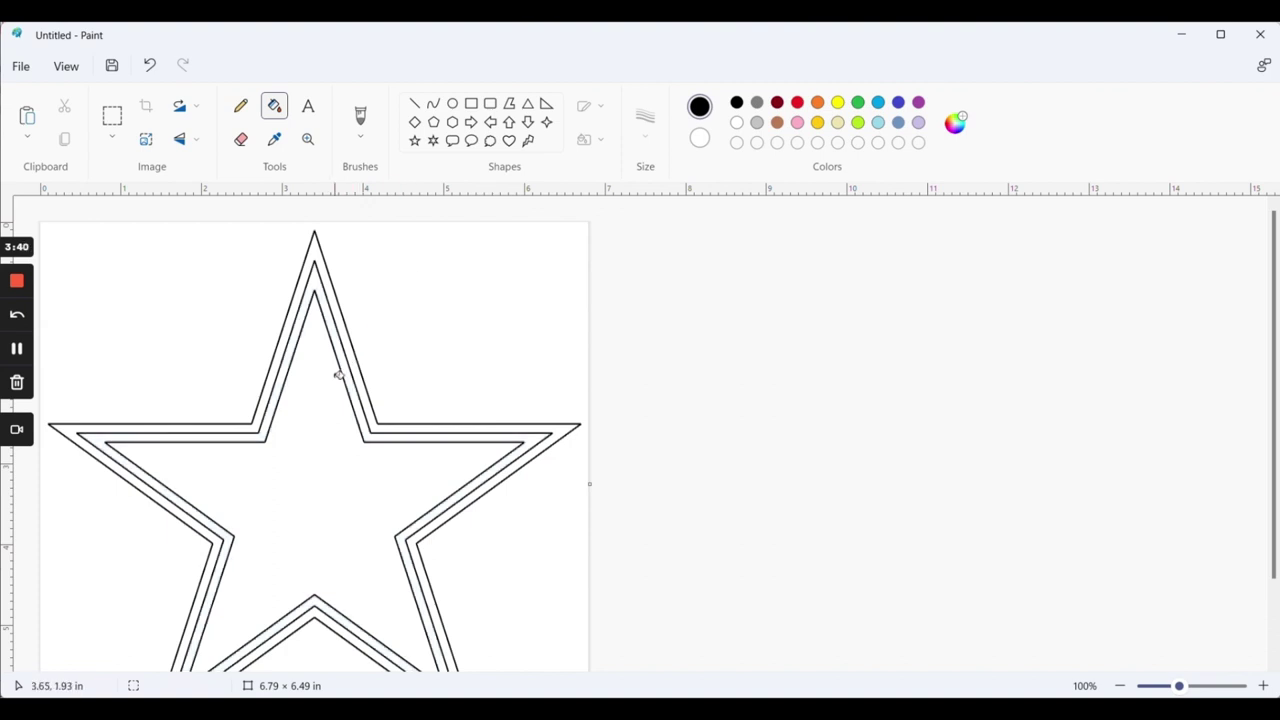
Fill the star's centre and outer border band with solid black
left_click(339, 375)
left_click(359, 363)
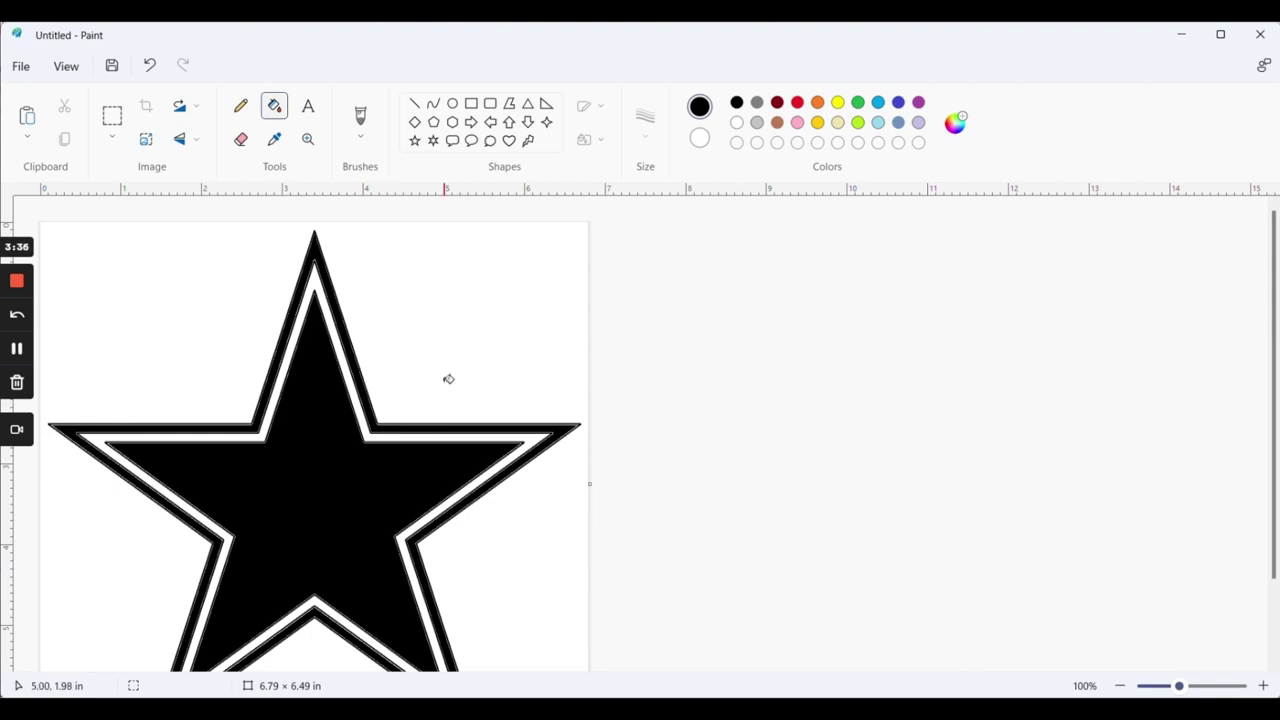
scroll(448, 380, "down", 2)
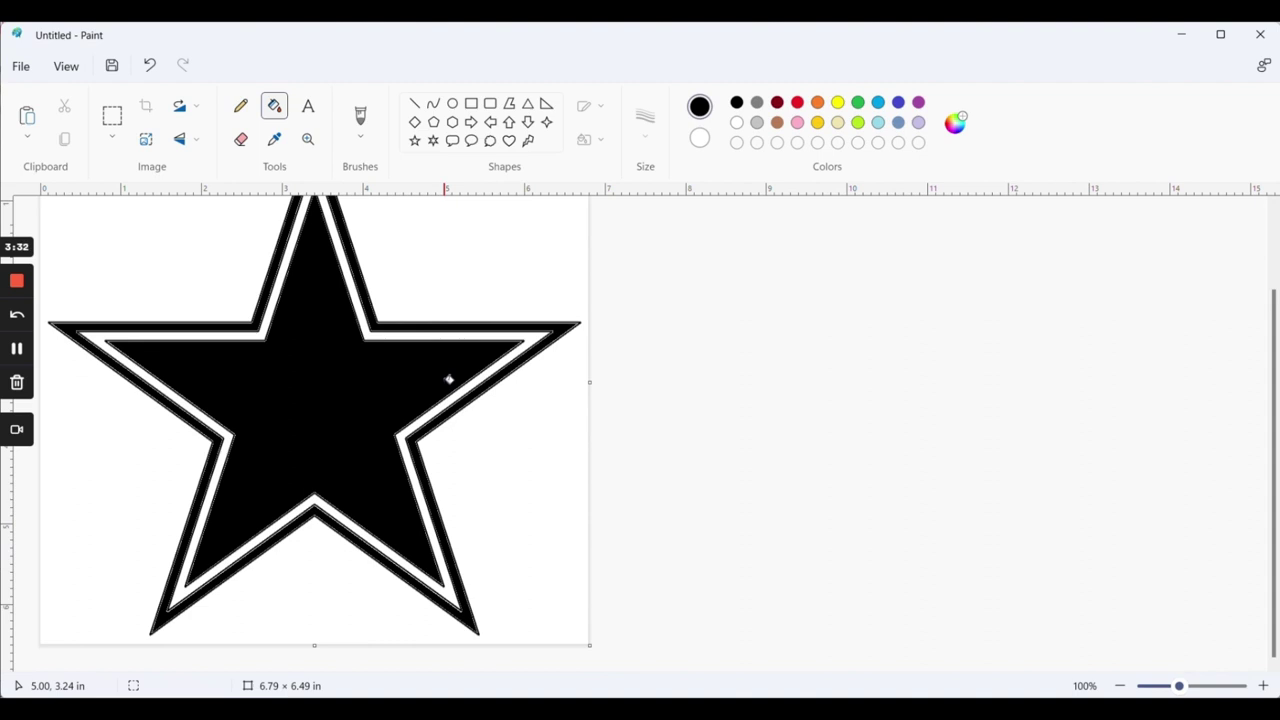
scroll(448, 380, "up", 2)
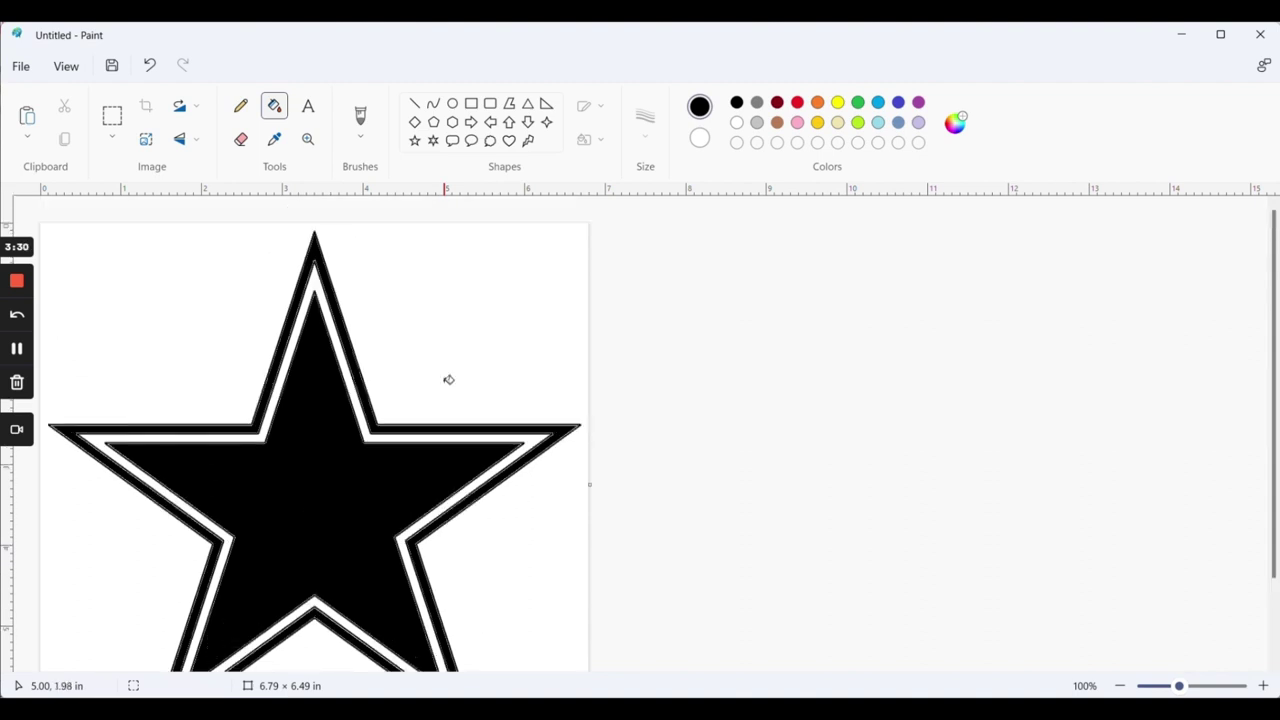
scroll(448, 380, "down", 2)
left_click(20, 66)
Save the image as a 16 Color Bitmap named JuJuStar, accepting the colour-loss warning
left_click(50, 175)
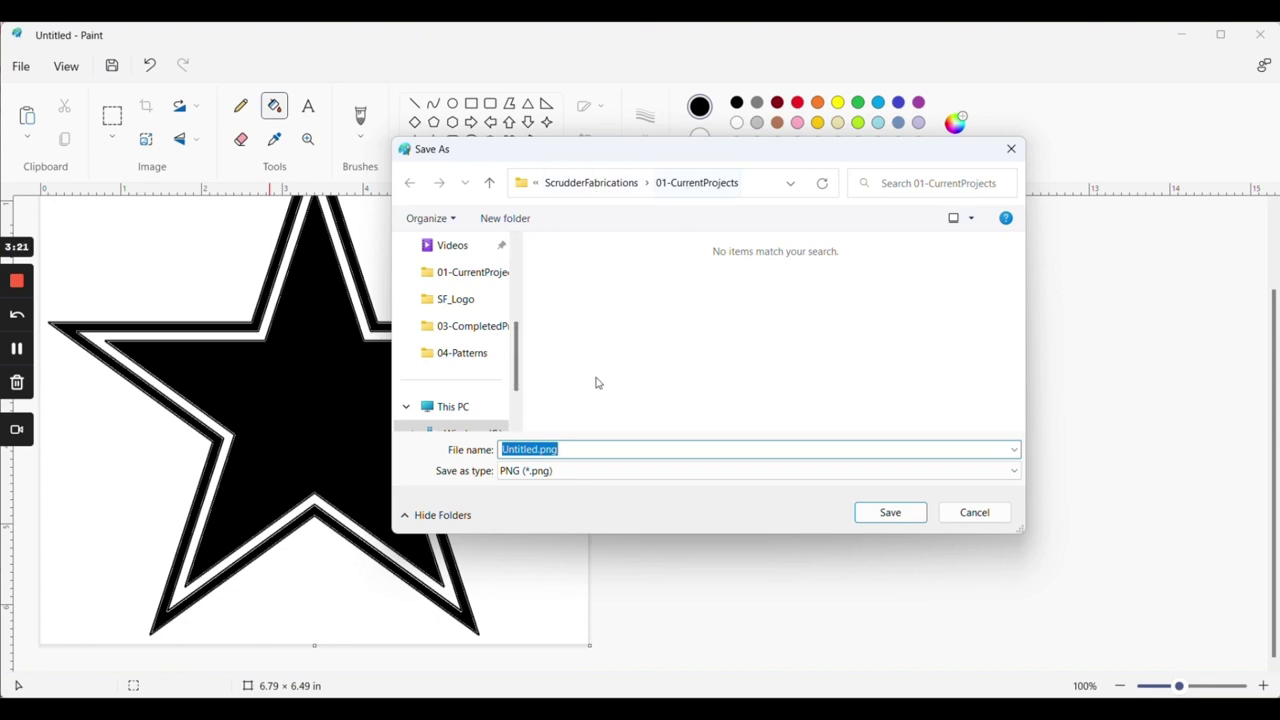
left_click(525, 474)
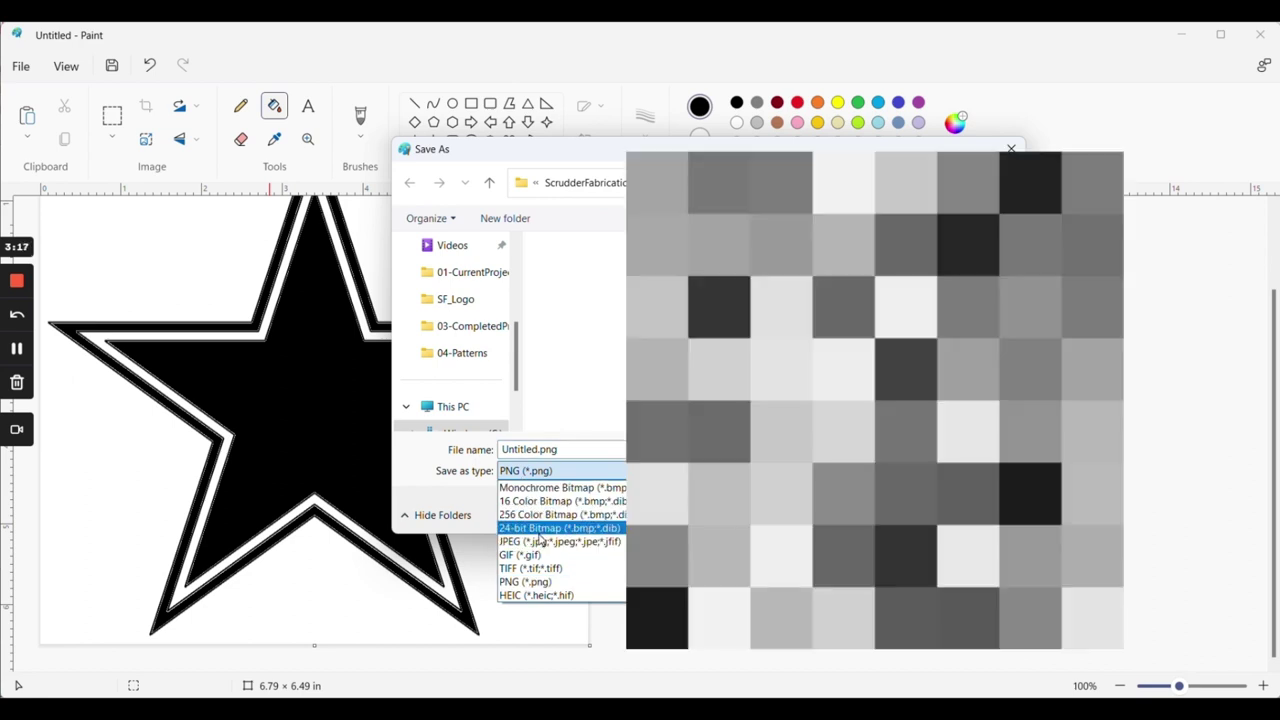
left_click(535, 501)
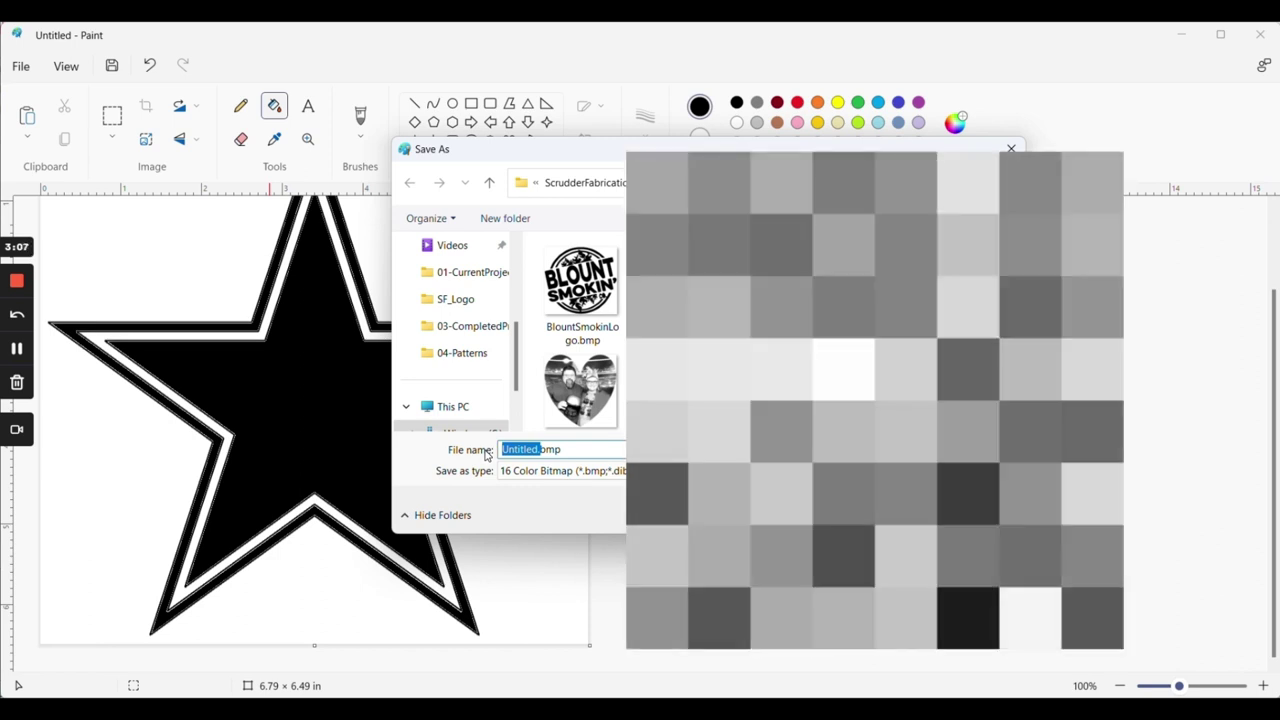
type("JuJuStar")
left_click(898, 518)
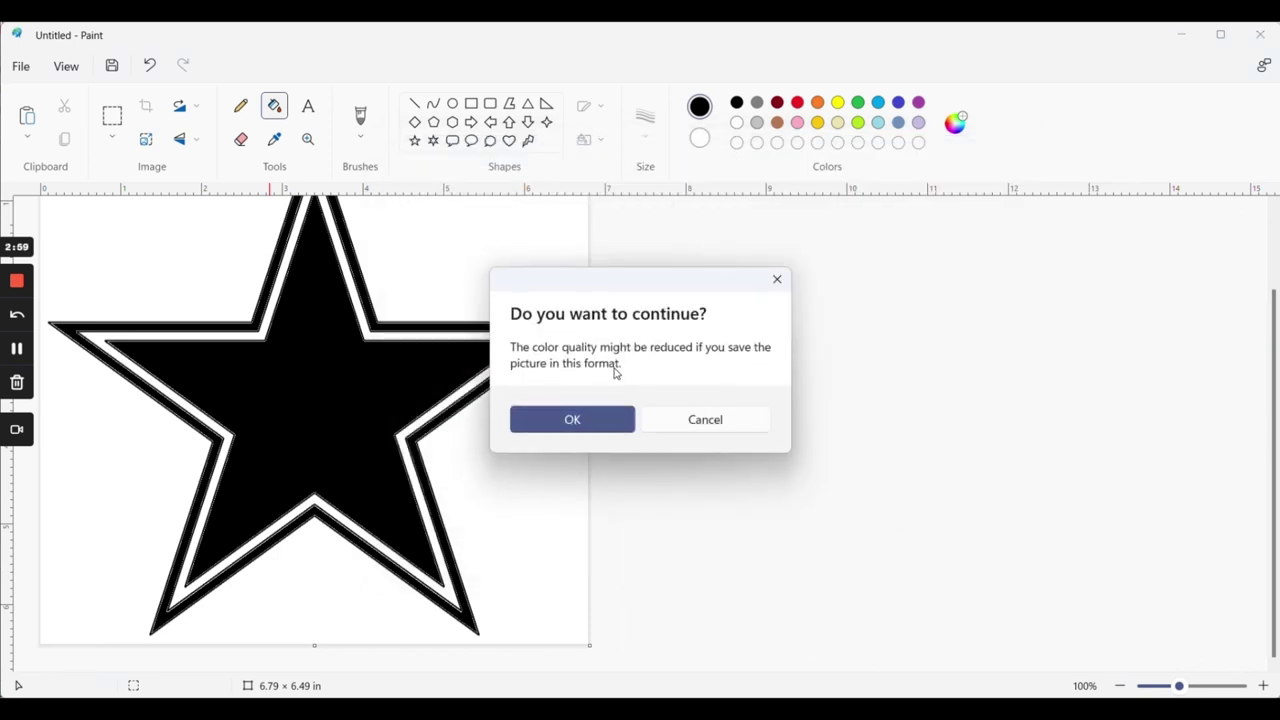
left_click(597, 422)
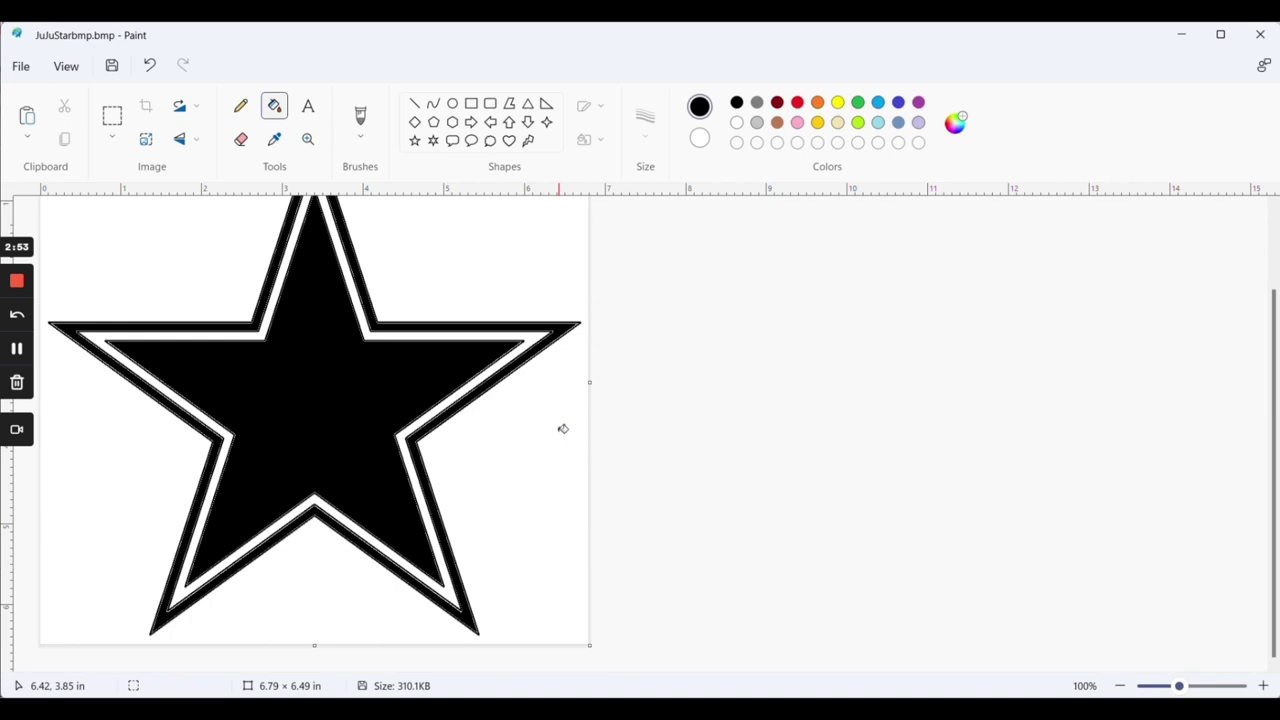
scroll(563, 429, "up", 2)
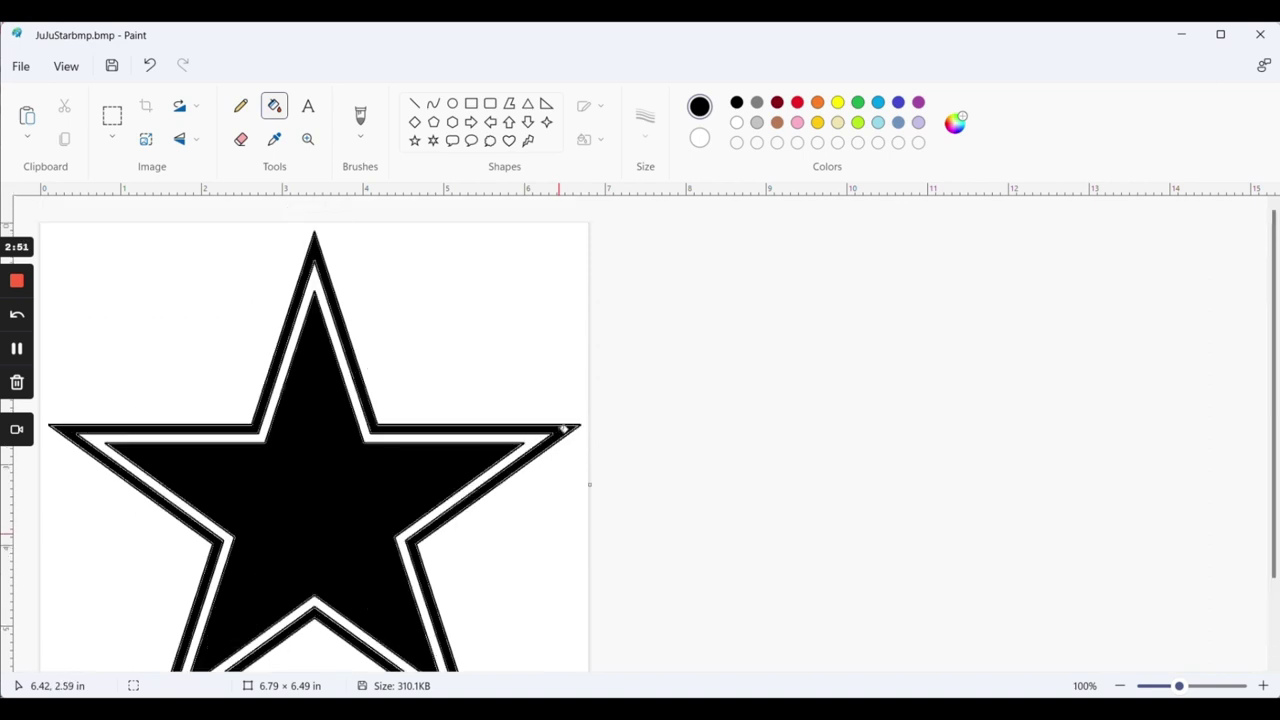
scroll(531, 471, "down", 2)
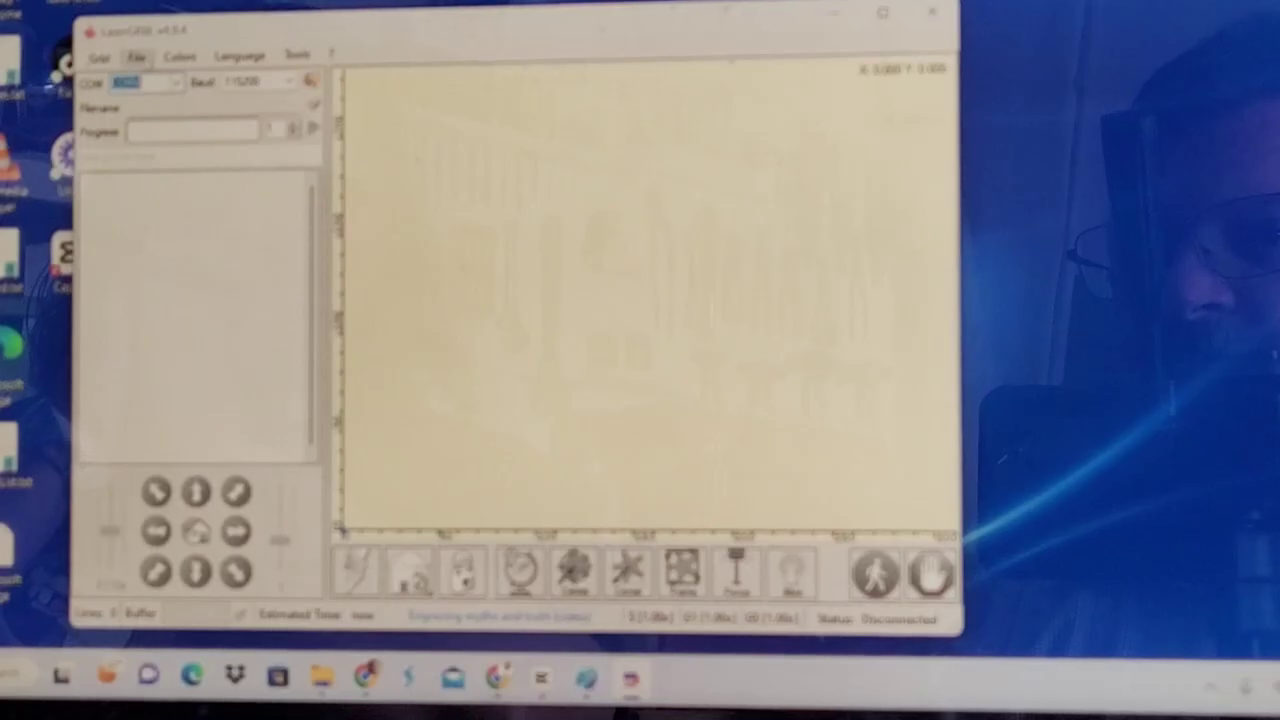
Load JuJuStarbmp.bmp and create a Line To Line job at 199.8 × 191.0 mm, 5000 mm/min
left_click(134, 52)
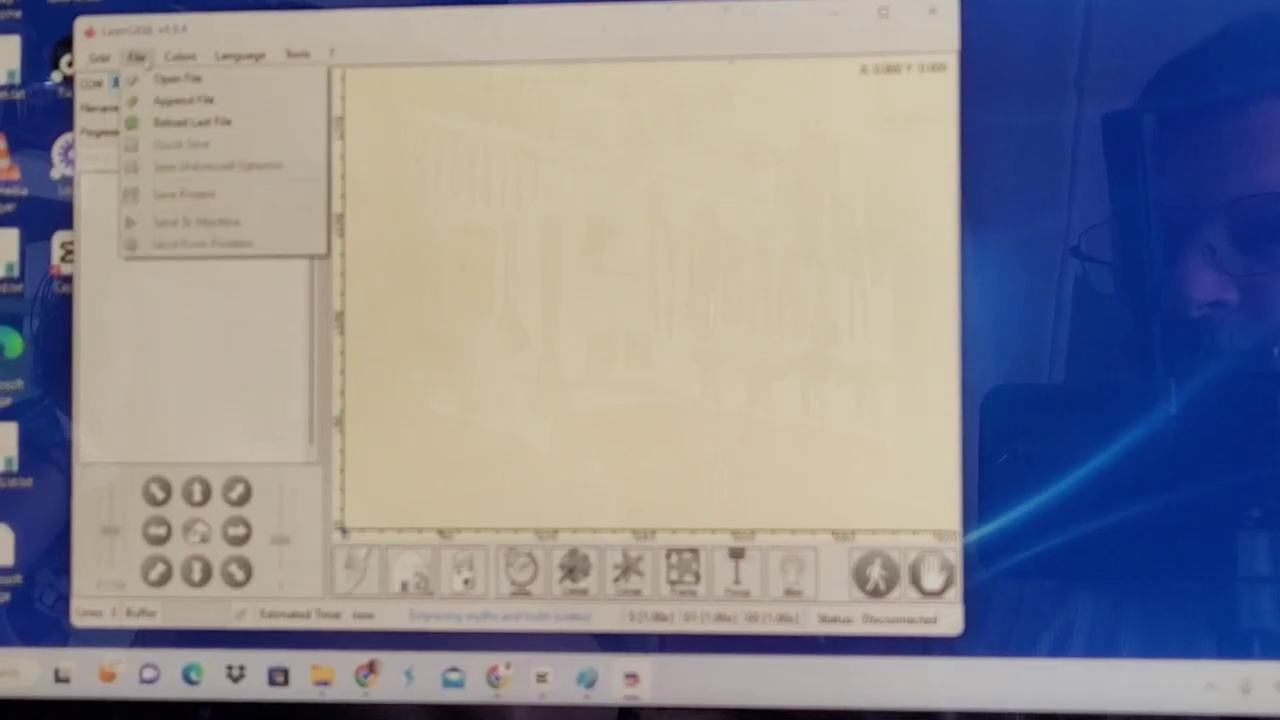
left_click(163, 77)
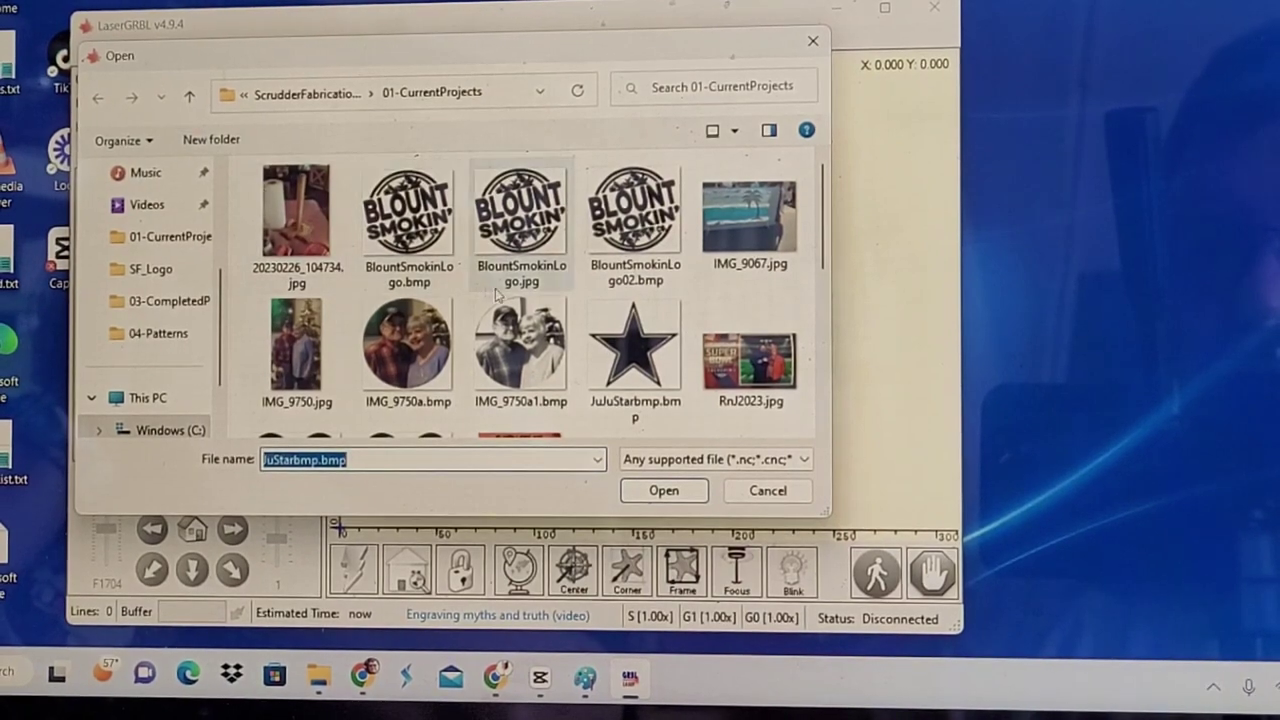
double_click(657, 370)
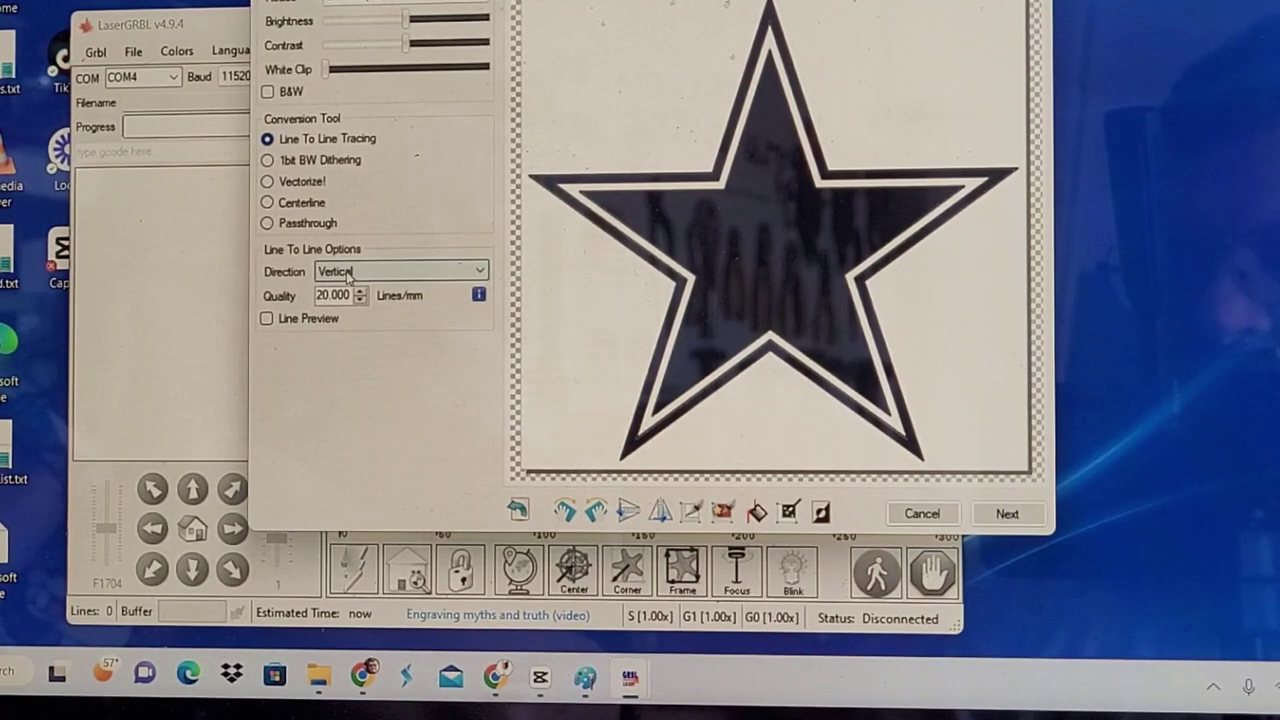
left_click(1010, 524)
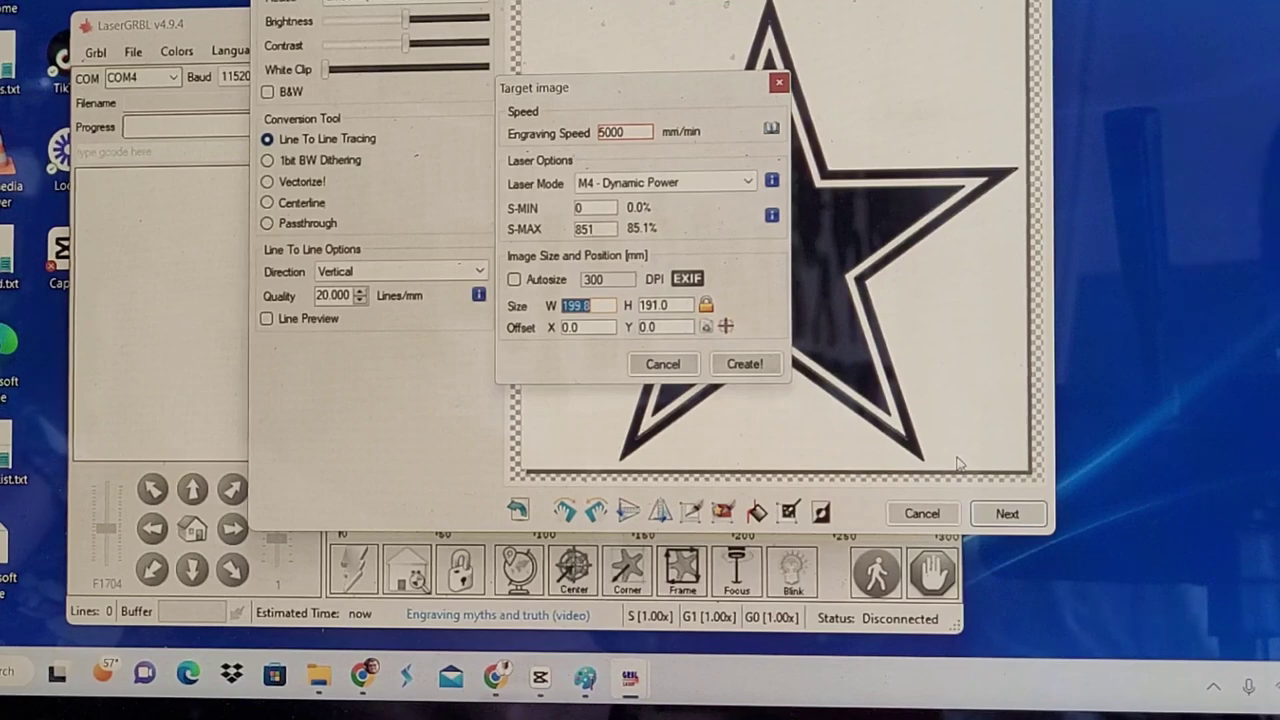
key("Tab")
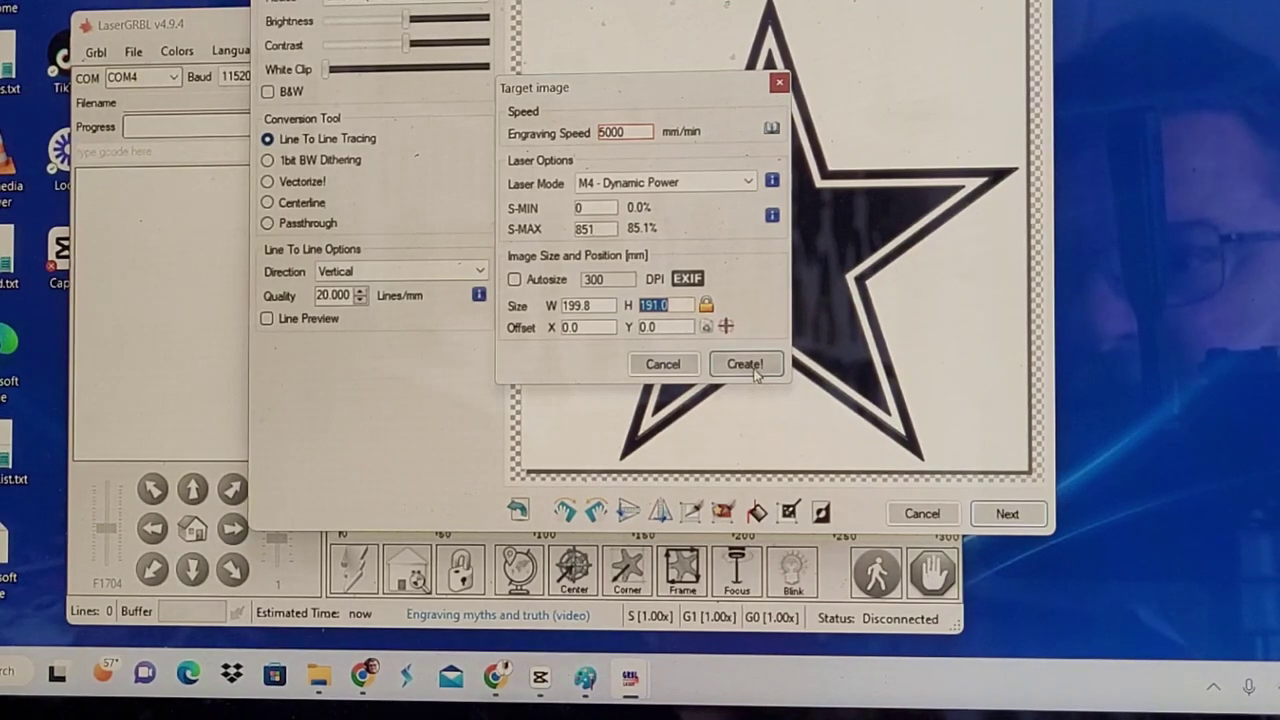
left_click(748, 366)
Connect to the laser engraver and zoom out on the star toolpath preview (about 1 h 14 min)
left_click(100, 52)
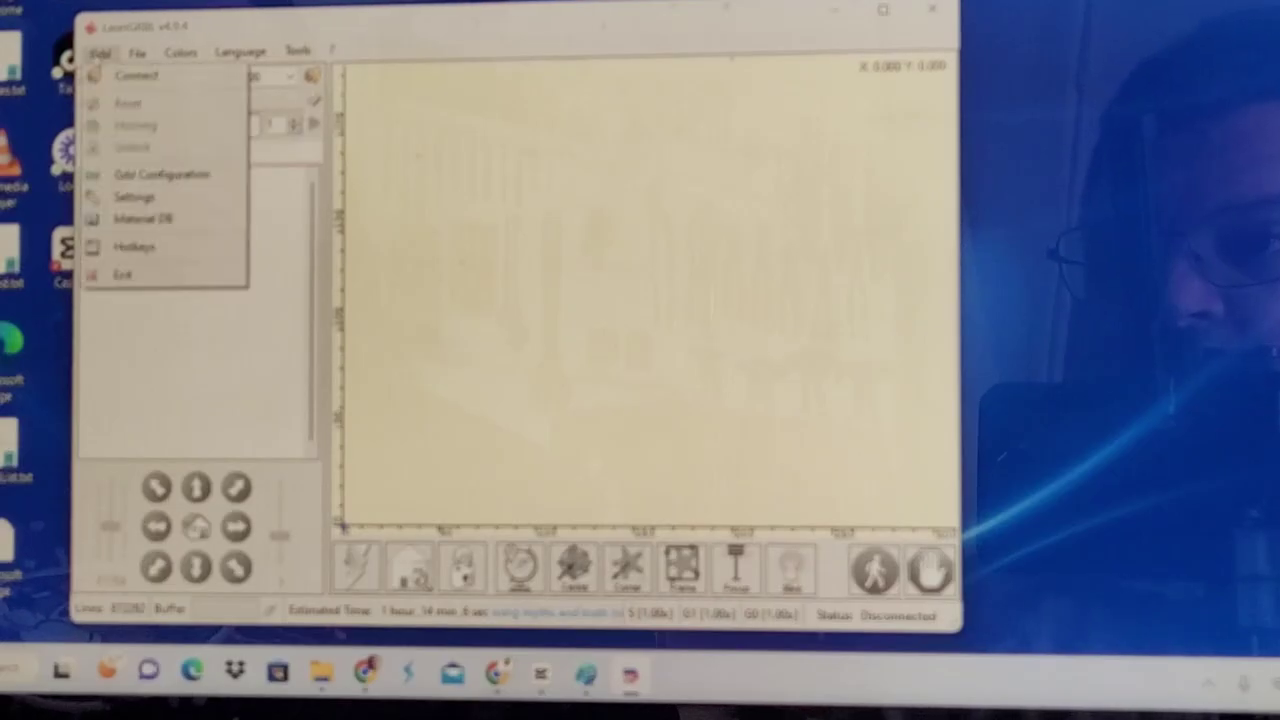
left_click(115, 76)
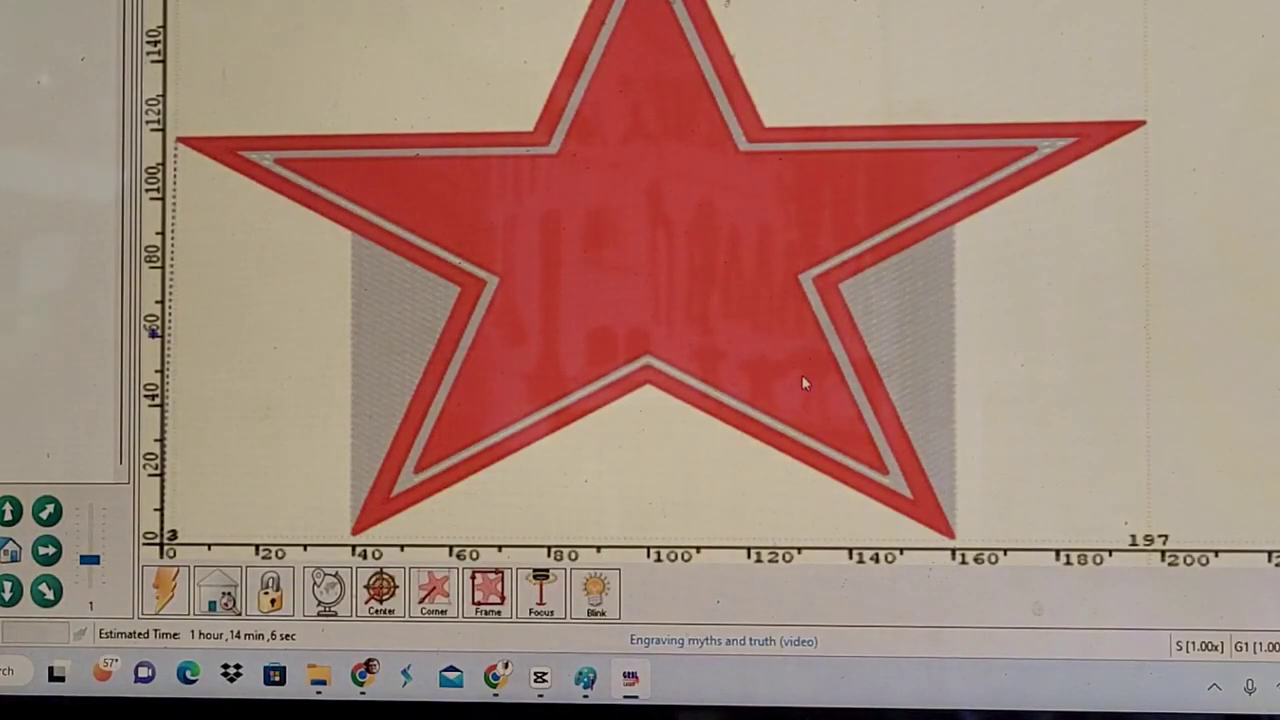
scroll(803, 380, "down", 2)
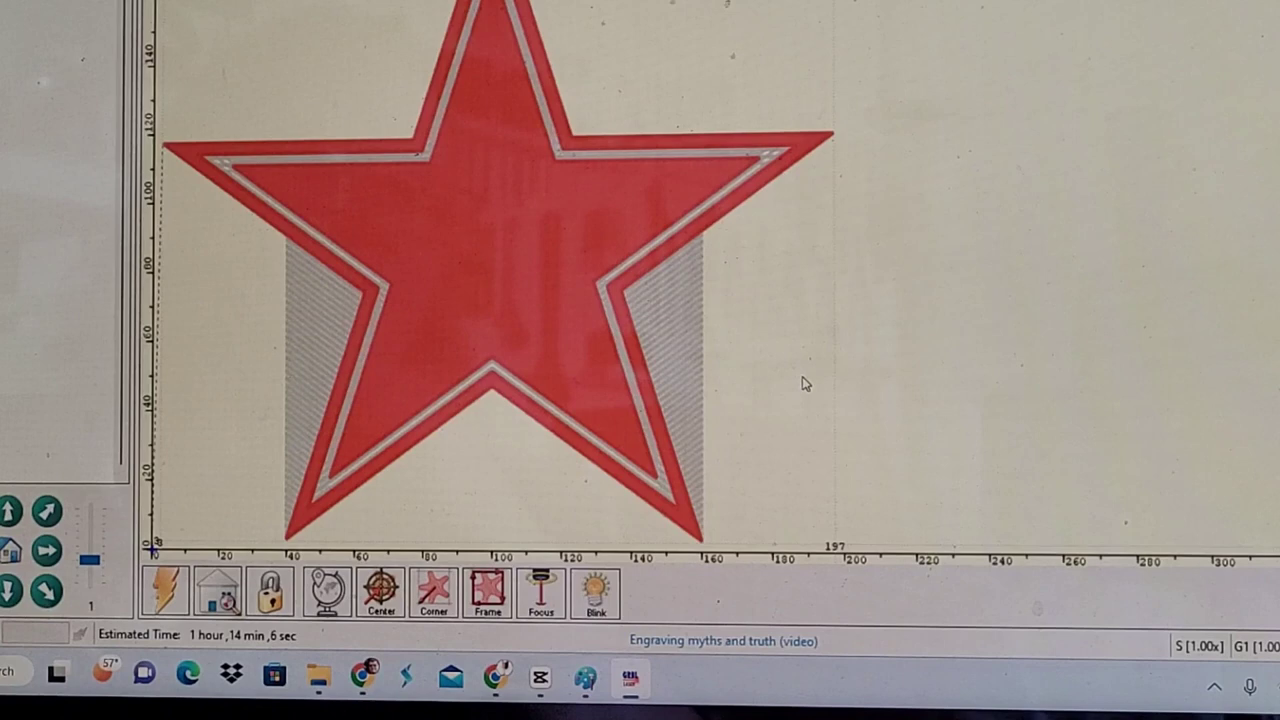